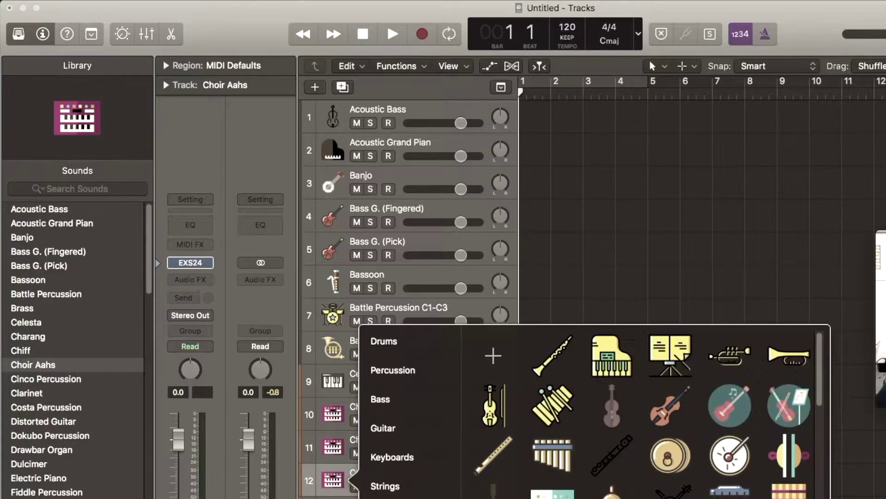
Step: Assign the yellow music-stand icon to the Choir Aahs track
{"action": "left_click", "coordinate": [670, 355]}
{"action": "scroll", "coordinate": [446, 471], "scroll_direction": "down", "scroll_amount": 2}
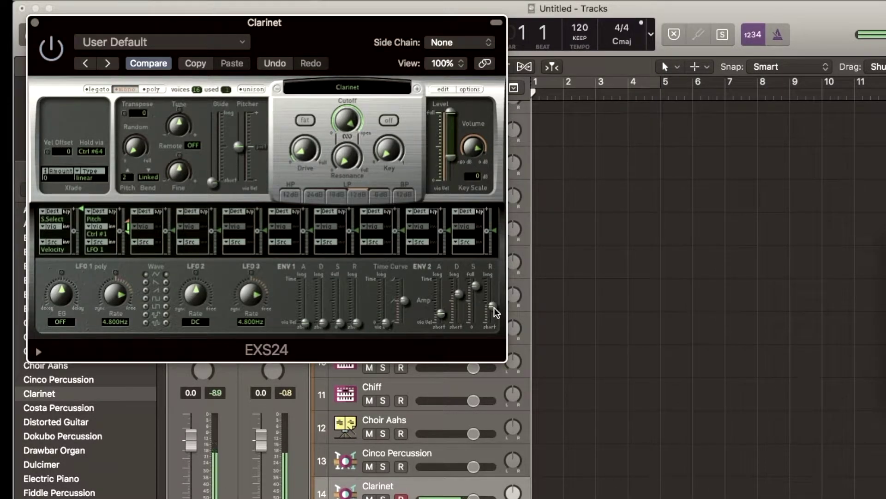
Step: Lengthen the ENV 2 release time of the Clarinet's EXS24 instrument
{"action": "left_click_drag", "start_coordinate": [493, 306], "coordinate": [492, 285]}
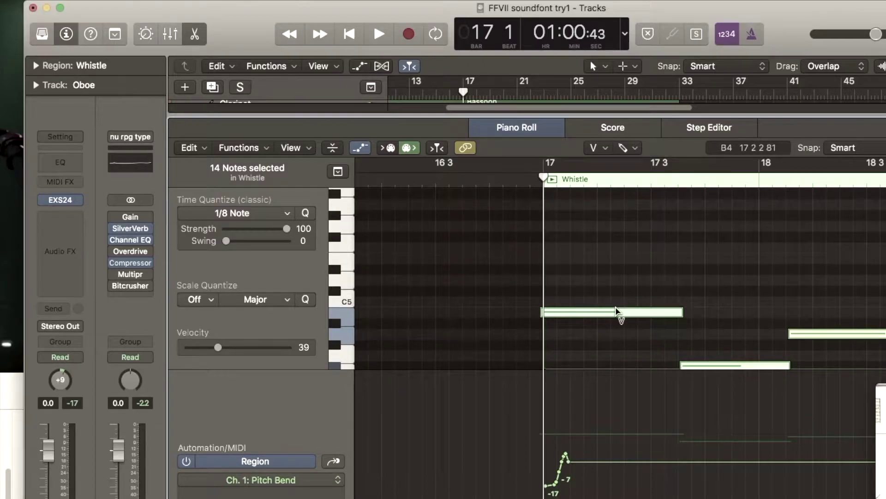
Step: Switch from the Velocity Tool to the Pointer Tool for the notes of the Whistle region
{"action": "left_click", "coordinate": [619, 310]}
{"action": "key", "text": "t"}
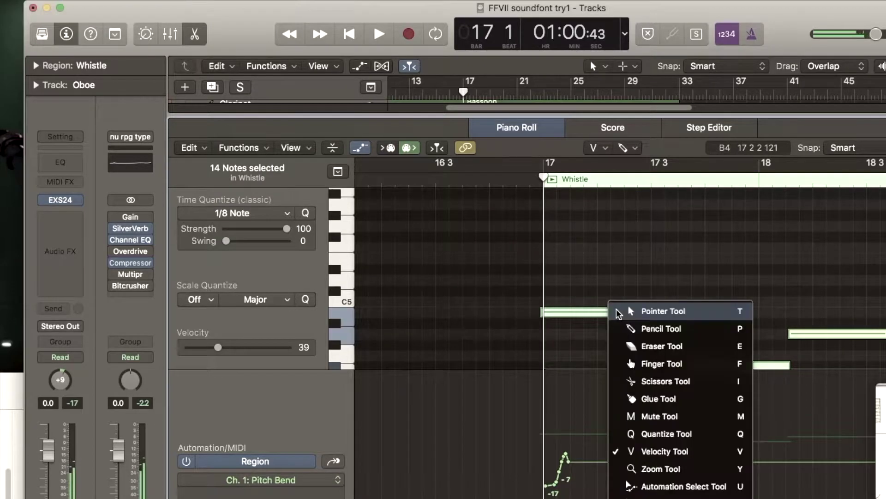
{"action": "left_click", "coordinate": [619, 310]}
{"action": "left_click_drag", "start_coordinate": [558, 313], "coordinate": [609, 369]}
{"action": "scroll", "coordinate": [609, 327], "scroll_direction": "down", "scroll_amount": 3}
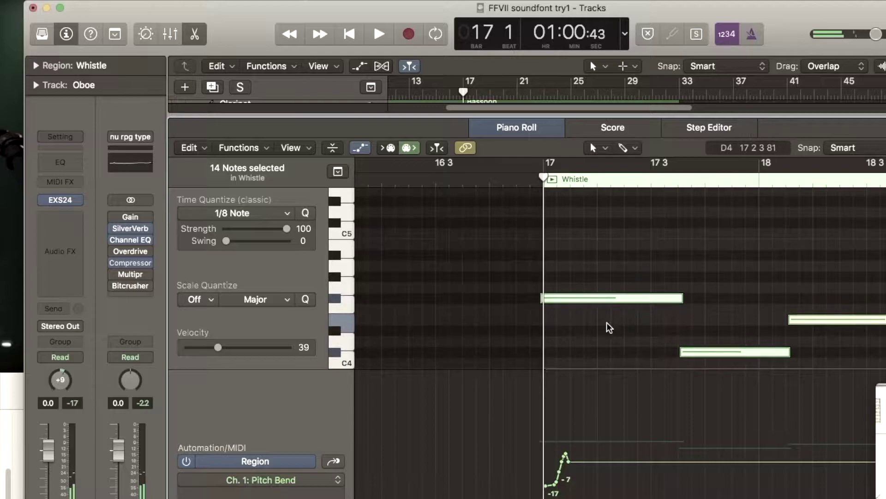
{"action": "left_click", "coordinate": [400, 337]}
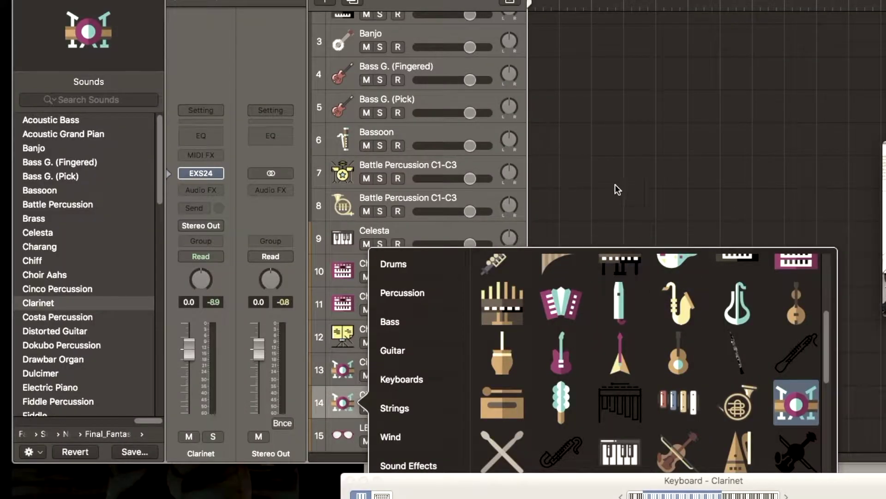
Step: Assign the yellow clarinet icon to the Clarinet track and choose a custom icon for the Costa Percussion track
{"action": "scroll", "coordinate": [615, 184], "scroll_direction": "down", "scroll_amount": 2}
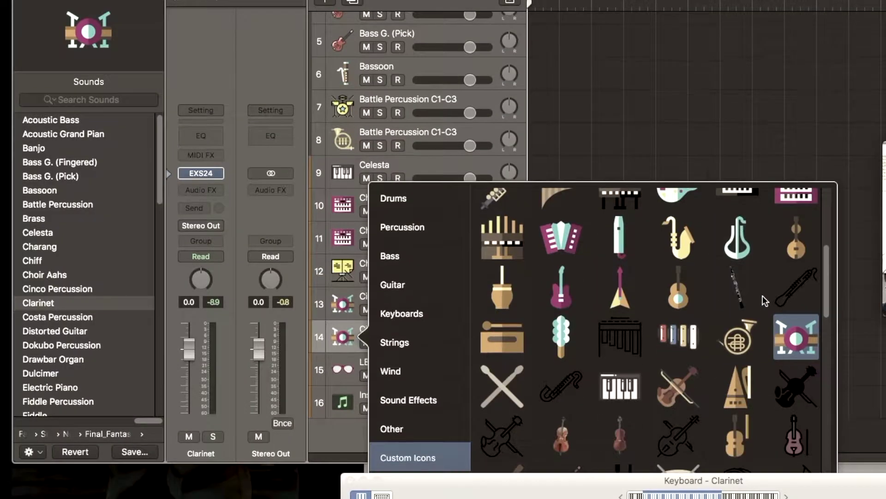
{"action": "left_click", "coordinate": [745, 289]}
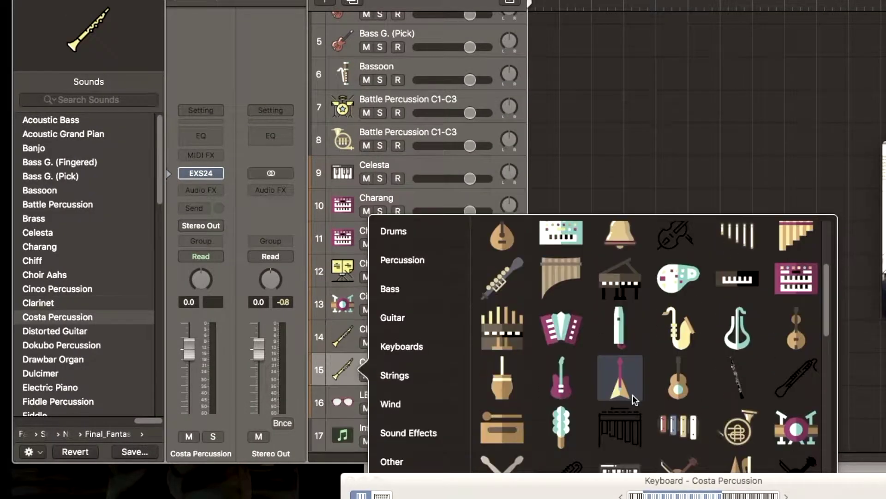
{"action": "scroll", "coordinate": [633, 387], "scroll_direction": "down", "scroll_amount": 3}
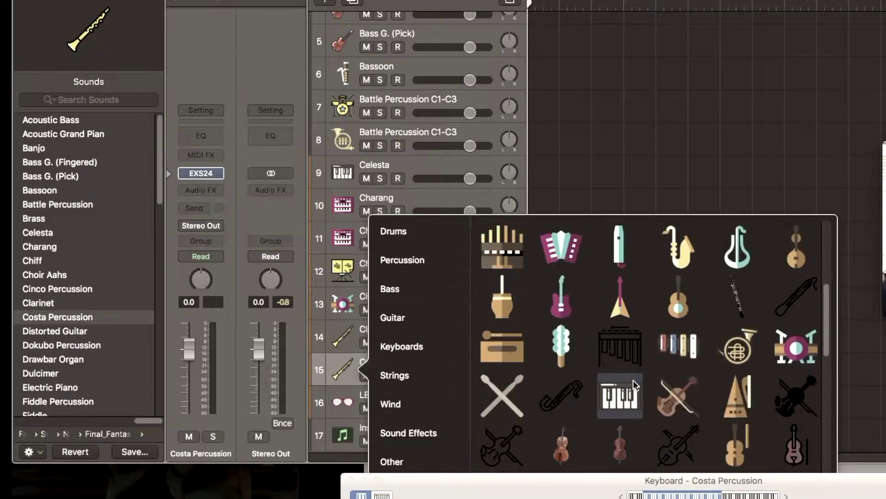
{"action": "left_click", "coordinate": [816, 317]}
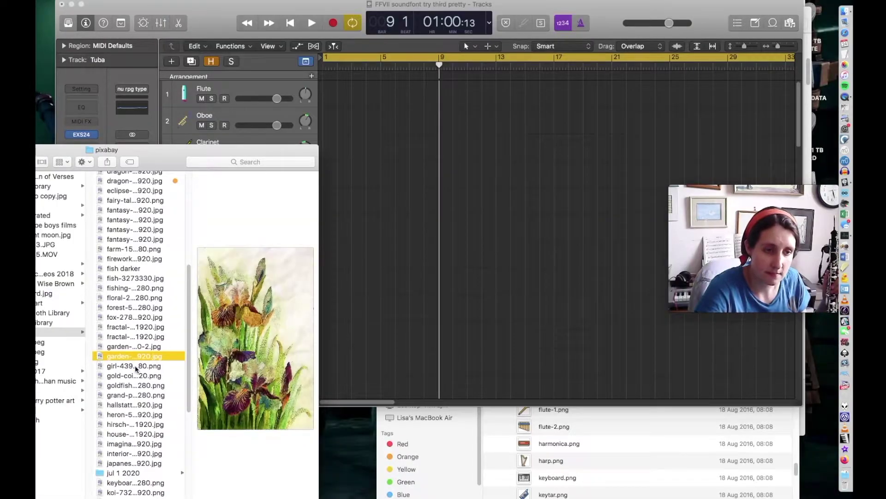
Step: Preview the images in the pixabay folder one after another, from the girl and gold coin pictures down to the jul 1 2020 subfolder
{"action": "left_click", "coordinate": [137, 367]}
{"action": "left_click", "coordinate": [138, 377]}
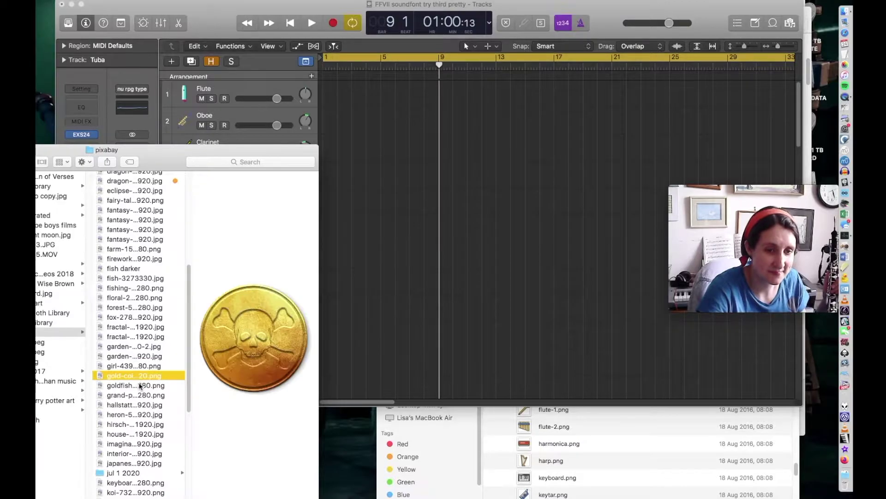
{"action": "left_click", "coordinate": [140, 386]}
{"action": "key", "text": "Down"}
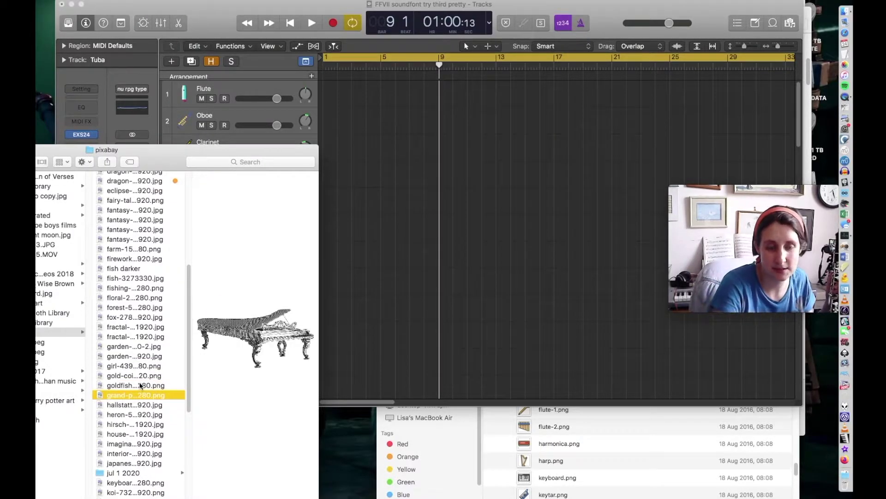
{"action": "key", "text": "Down"}
{"action": "key", "text": "Down"}
{"action": "key", "text": "Down"}
{"action": "key", "text": "Down"}
{"action": "key", "text": "Down"}
{"action": "key", "text": "Down"}
{"action": "key", "text": "Down"}
{"action": "key", "text": "Down"}
{"action": "key", "text": "Down"}
{"action": "key", "text": "Up"}
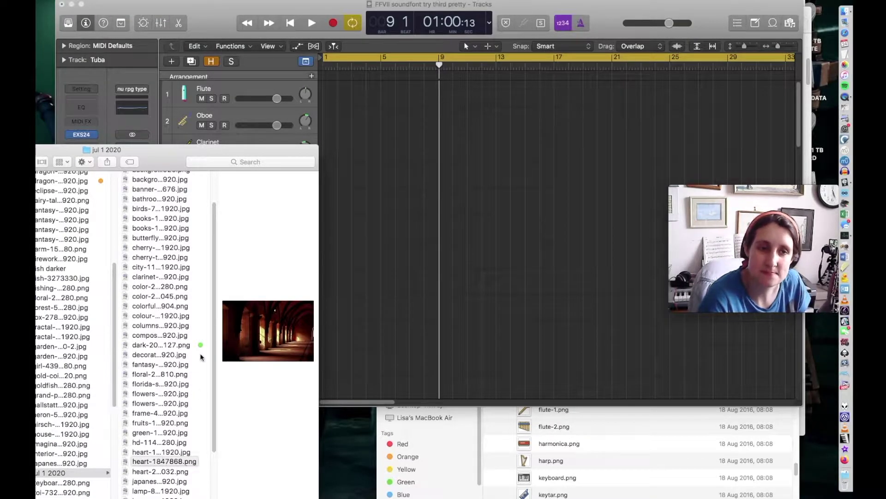
Step: Widen the Finder window to enlarge the dark archway image and reposition the window as a backdrop
{"action": "left_click_drag", "start_coordinate": [319, 425], "coordinate": [508, 424]}
{"action": "left_click_drag", "start_coordinate": [332, 160], "coordinate": [280, 237]}
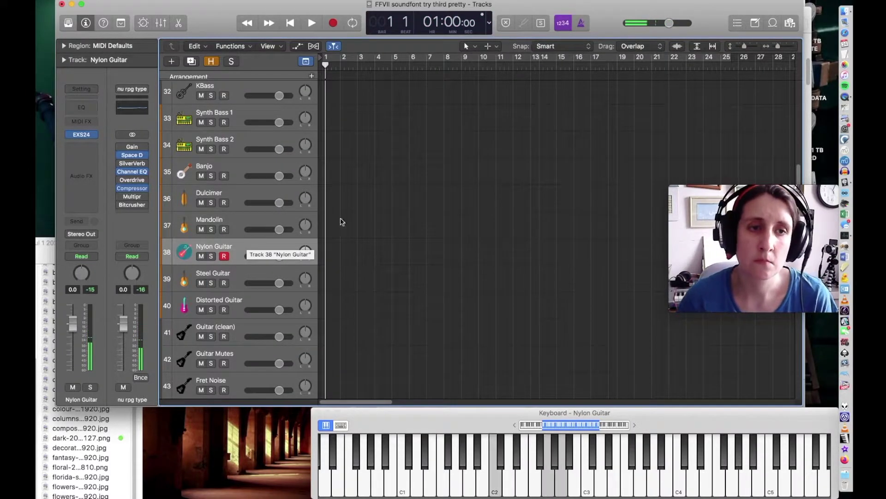
Step: Capture the performance played along with the oboe from bar 9 as a Nylon Guitar region and record further guitar material
{"action": "scroll", "coordinate": [531, 172], "scroll_direction": "up", "scroll_amount": 15}
{"action": "left_click", "coordinate": [462, 68]}
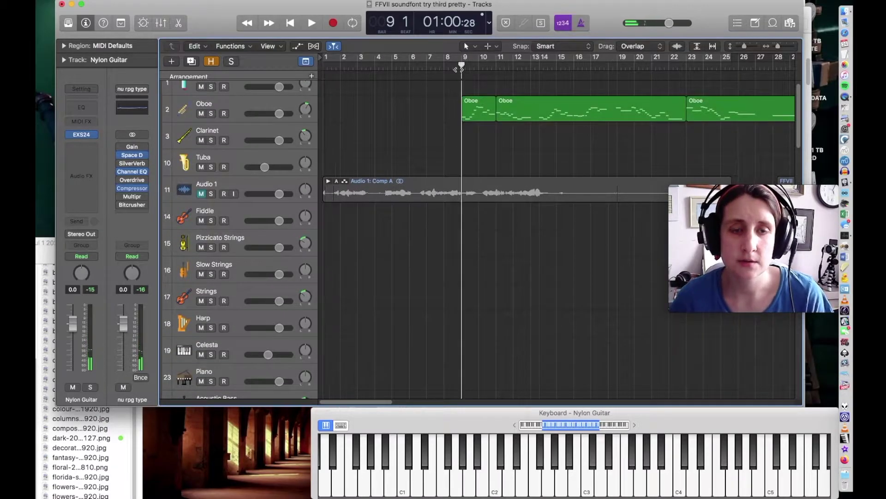
{"action": "key", "text": "space"}
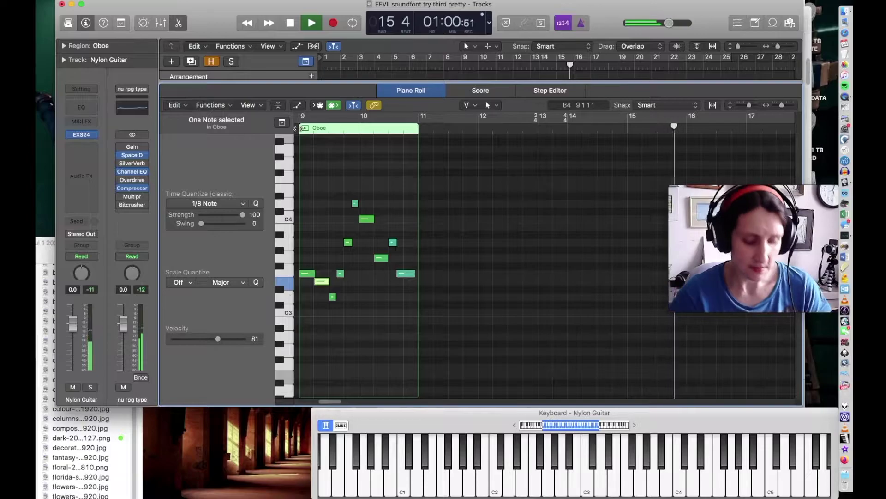
{"action": "key", "text": "space"}
{"action": "key", "text": "shift+r"}
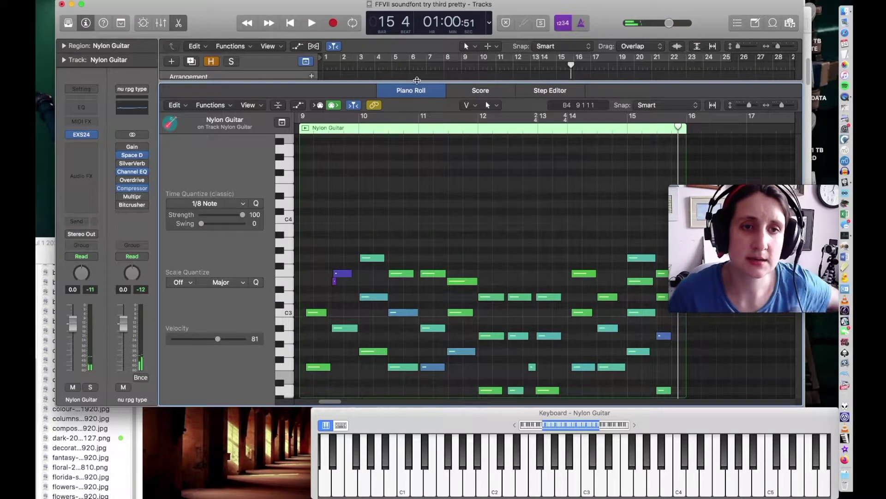
{"action": "key", "text": "e"}
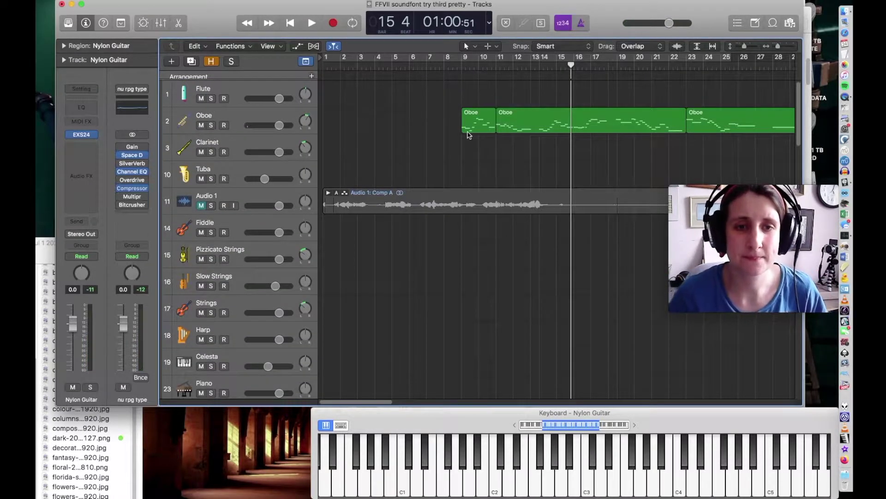
{"action": "left_click", "coordinate": [333, 22]}
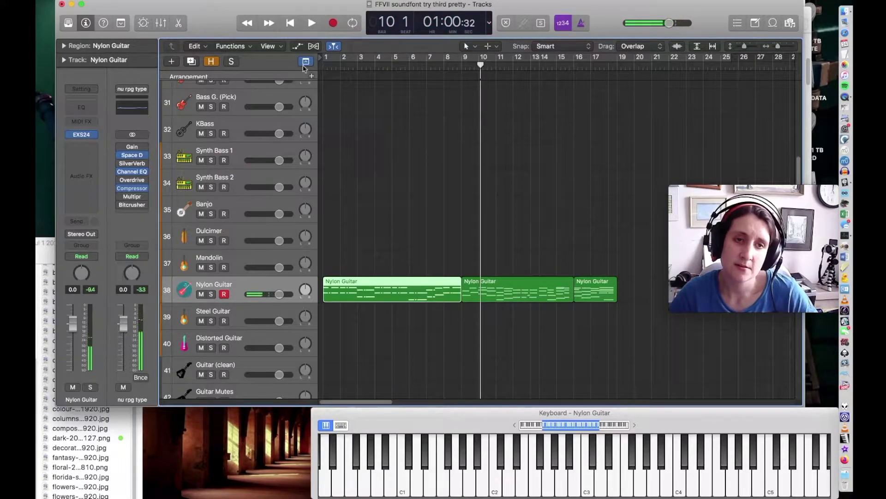
Step: Return the playhead to bar 1 and mute the first Nylon Guitar region
{"action": "key", "text": "Return"}
{"action": "left_click", "coordinate": [403, 291]}
{"action": "key", "text": "ctrl+m"}
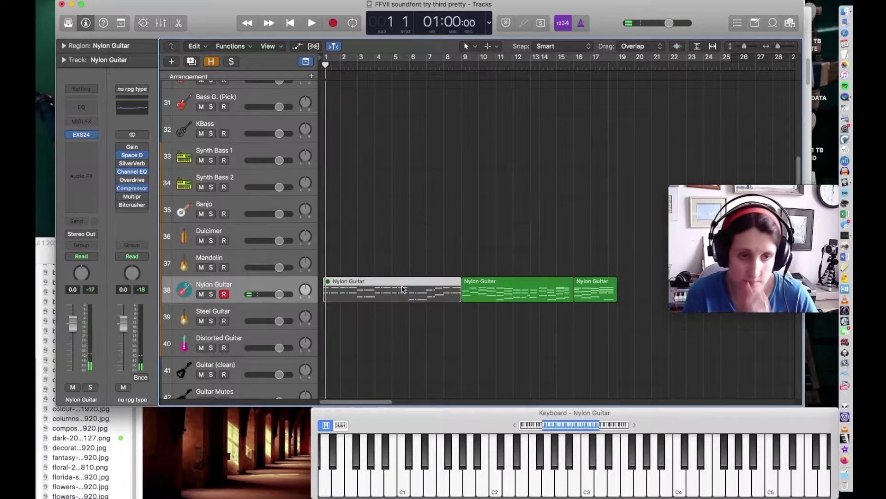
Step: Record a MIDI part on the Slow Strings track starting at bar 1
{"action": "scroll", "coordinate": [411, 245], "scroll_direction": "up", "scroll_amount": 9}
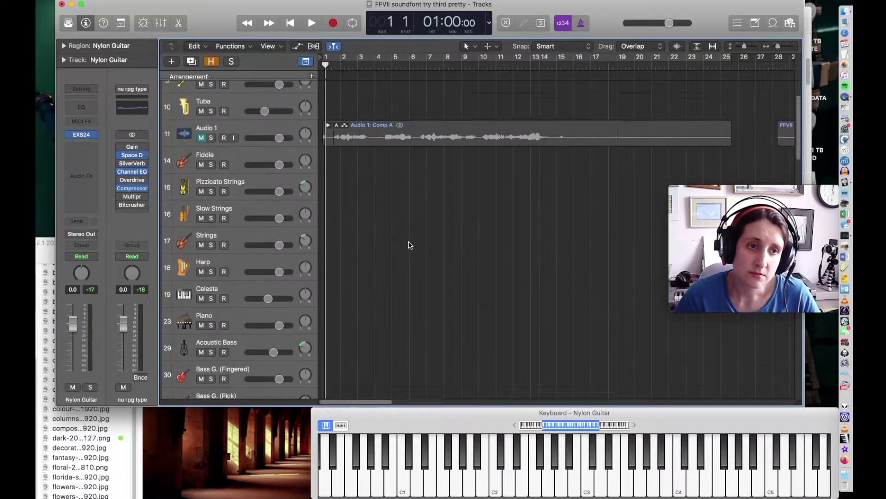
{"action": "left_click", "coordinate": [245, 279]}
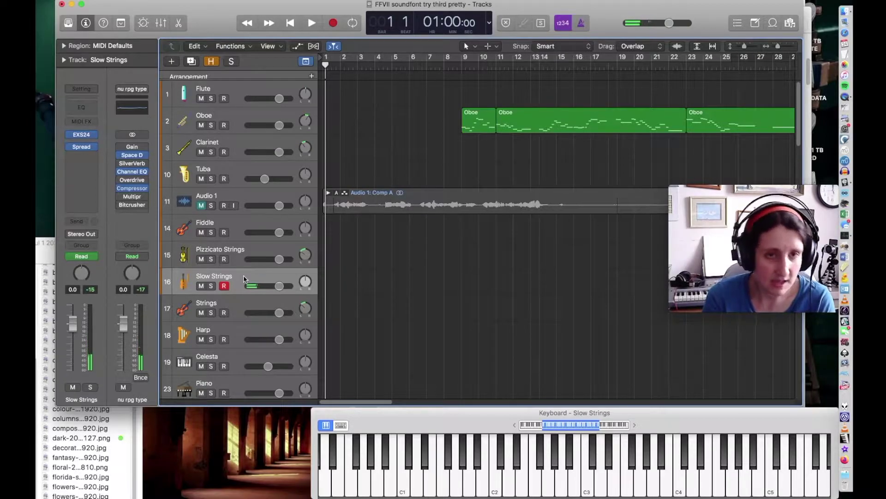
{"action": "key", "text": "r"}
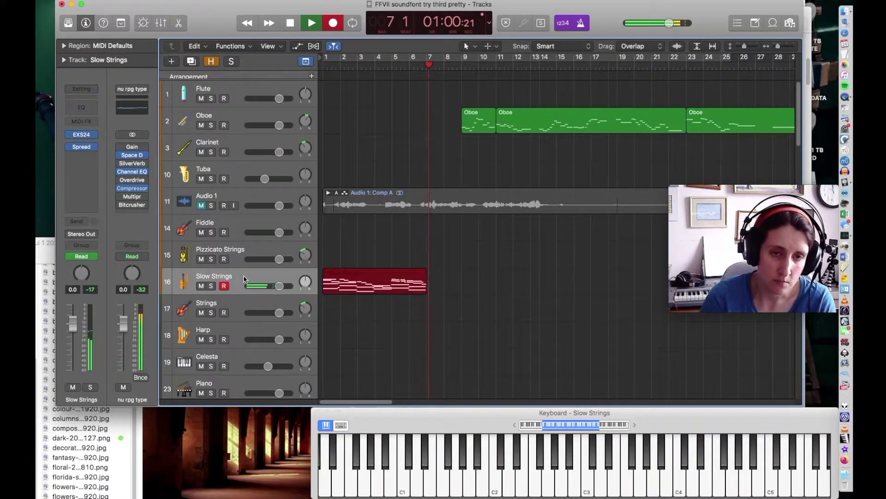
{"action": "key", "text": "space"}
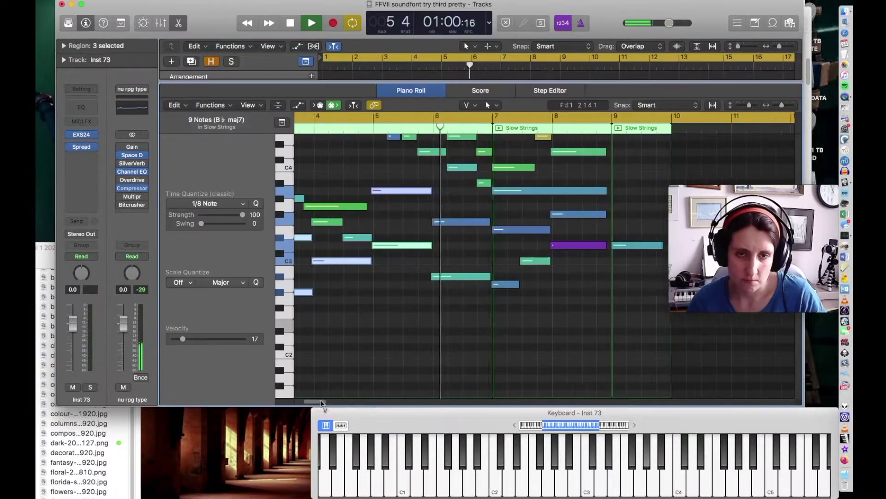
Step: Move the lower-voice notes of the three Slow Strings regions onto the second Slow Strings track, starting at bar 1
{"action": "left_click_drag", "start_coordinate": [425, 208], "coordinate": [440, 290]}
{"action": "key", "text": "space"}
{"action": "left_click_drag", "start_coordinate": [478, 209], "coordinate": [596, 319]}
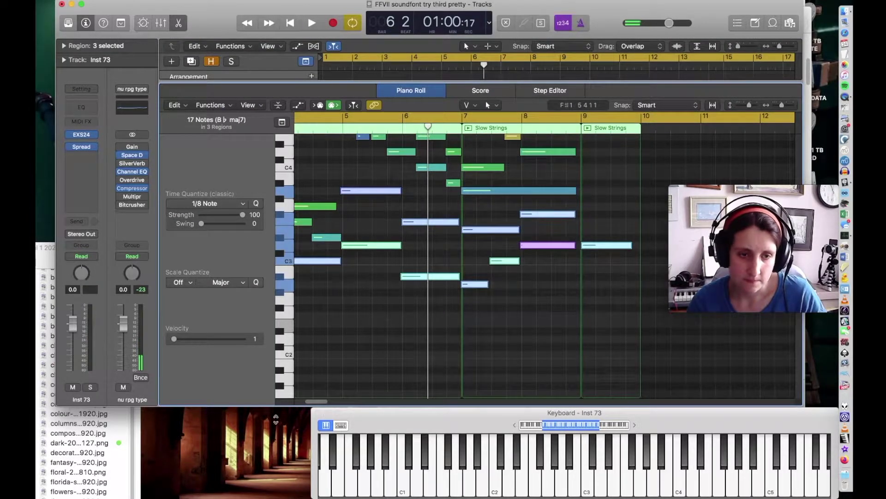
{"action": "left_click_drag", "start_coordinate": [312, 402], "coordinate": [287, 399]}
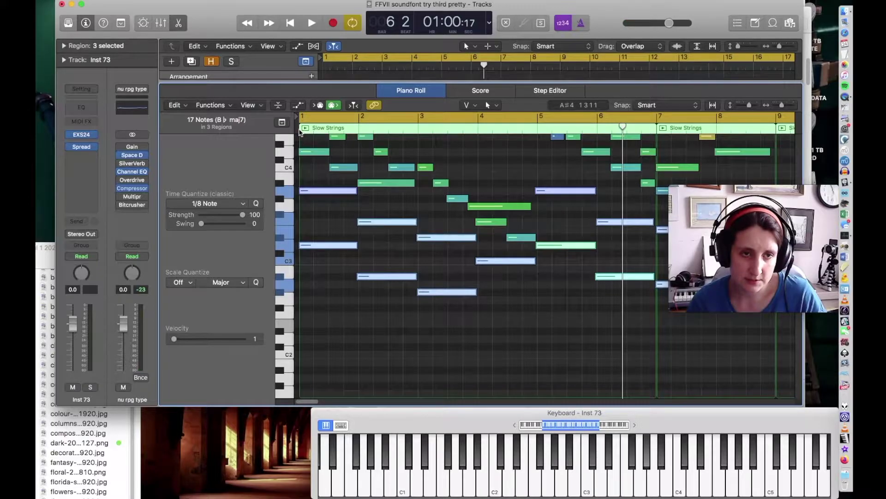
{"action": "left_click", "coordinate": [300, 130]}
{"action": "key", "text": "super+x"}
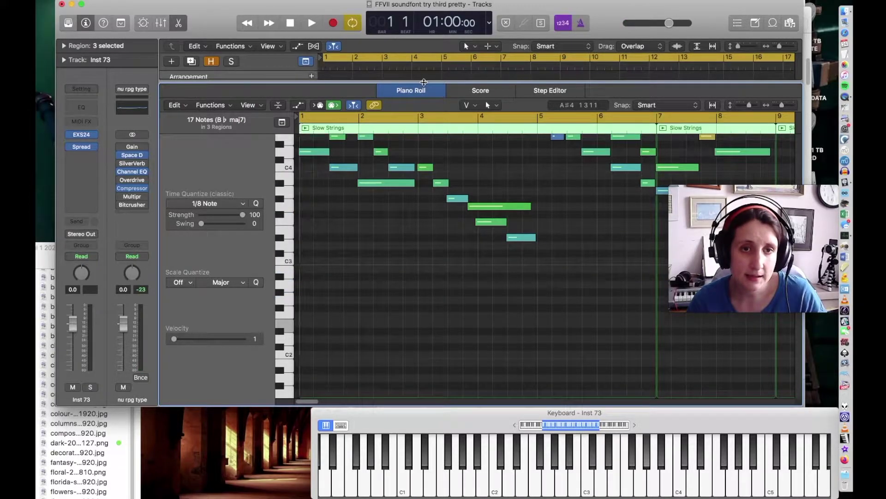
{"action": "double_click", "coordinate": [424, 83]}
{"action": "key", "text": "super+v"}
{"action": "left_click", "coordinate": [443, 180]}
Step: Pan the original Slow Strings track to +18 and the lower-voice Slow Strings track to -21 during playback
{"action": "key", "text": "space"}
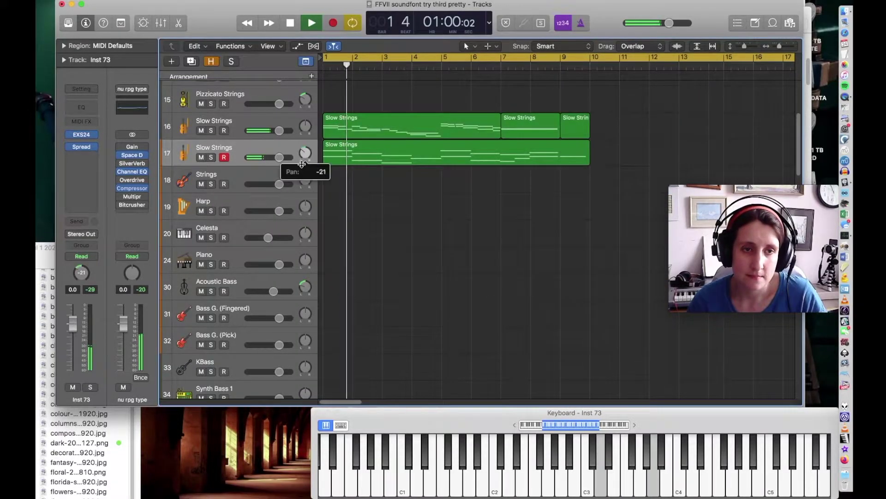
{"action": "left_click_drag", "start_coordinate": [305, 126], "coordinate": [305, 117]}
{"action": "left_click_drag", "start_coordinate": [305, 153], "coordinate": [305, 149]}
Step: Open the original Slow Strings track's regions in the piano roll and select all their notes
{"action": "left_click", "coordinate": [261, 124]}
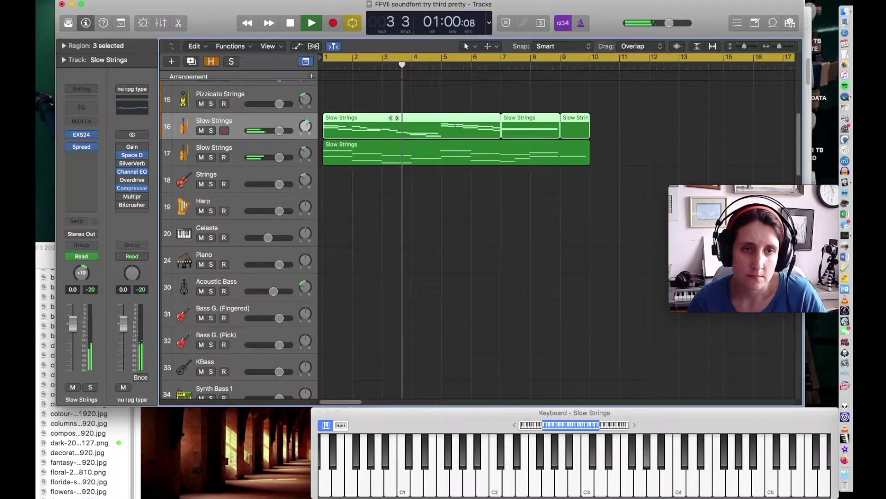
{"action": "double_click", "coordinate": [394, 118]}
{"action": "key", "text": "super+a"}
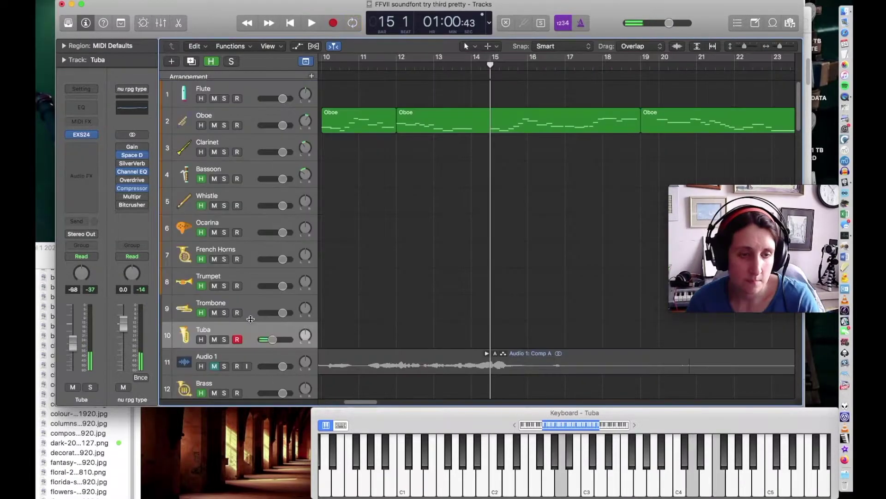
Step: Select the French Horns track and rehearse its part against the oboe playback from about bar 15
{"action": "left_click", "coordinate": [250, 249]}
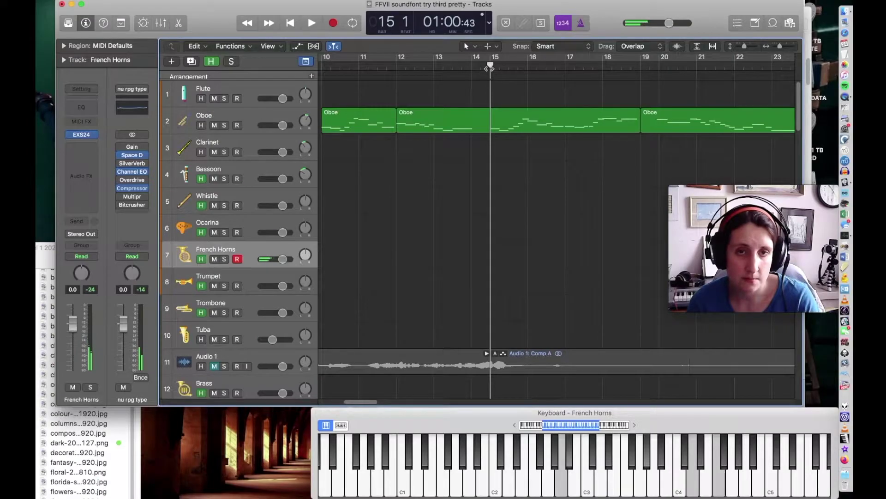
{"action": "key", "text": "space"}
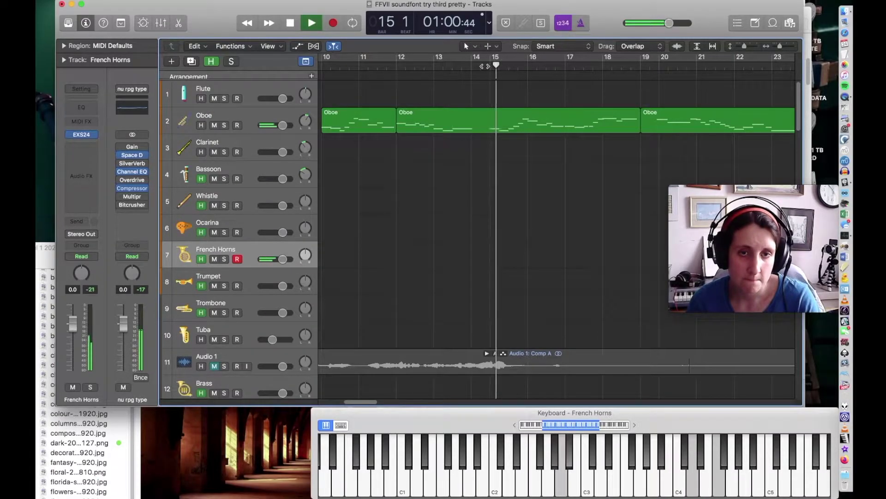
{"action": "left_click", "coordinate": [485, 67]}
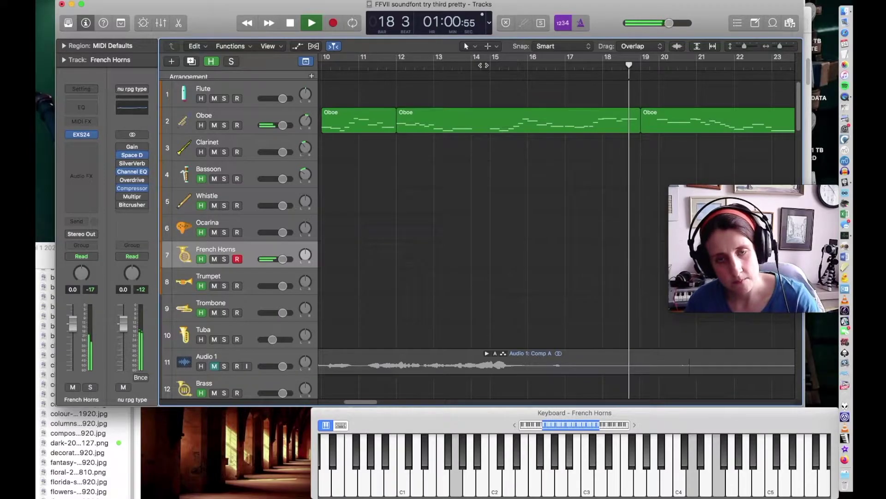
{"action": "key", "text": "space"}
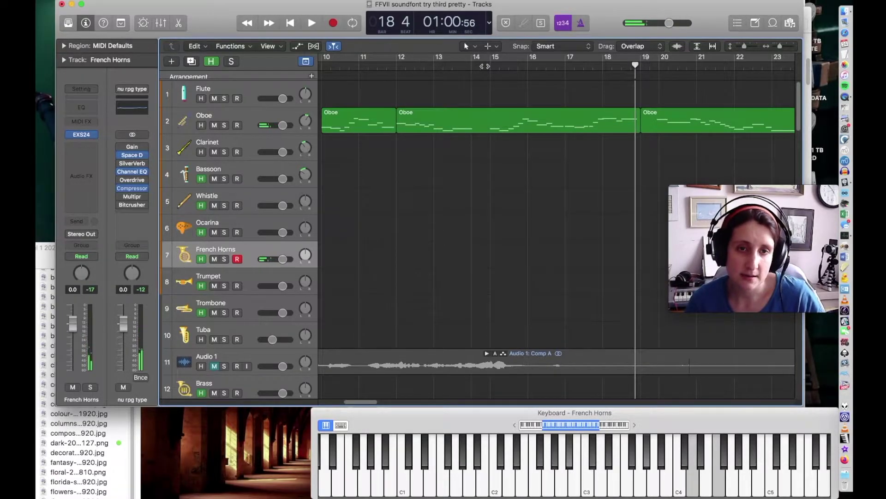
{"action": "key", "text": "space"}
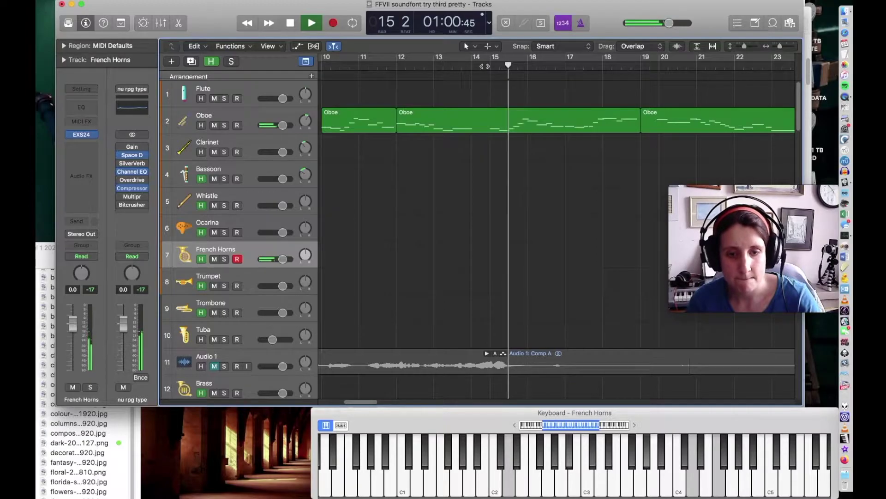
{"action": "key", "text": "space"}
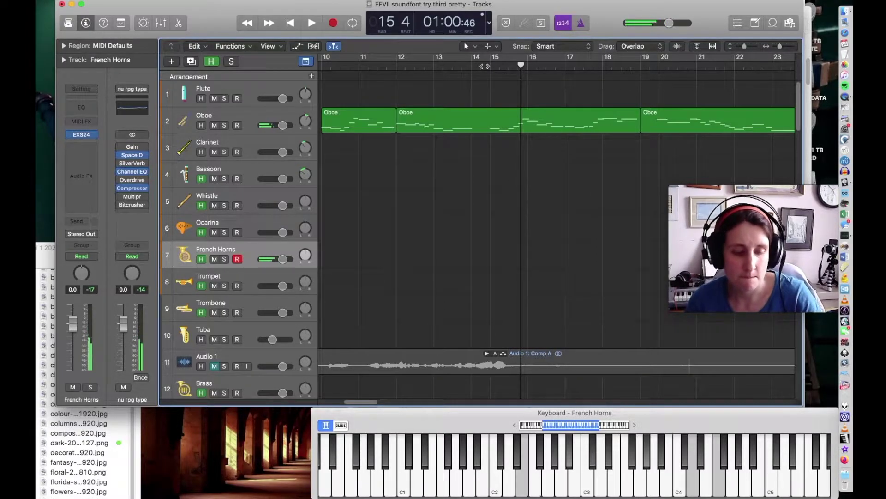
Step: Rehearse the French Horns part against the oboe in bars 15 and 16 and capture the performance as a recording
{"action": "key", "text": "space"}
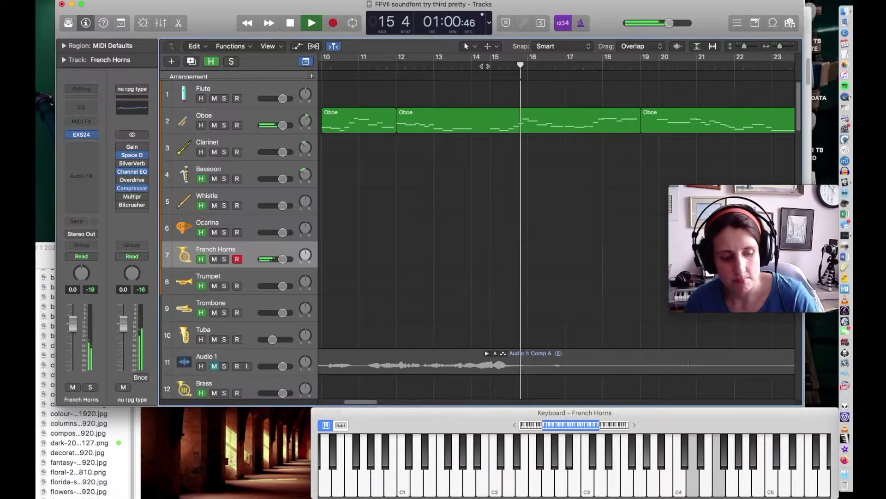
{"action": "key", "text": "space"}
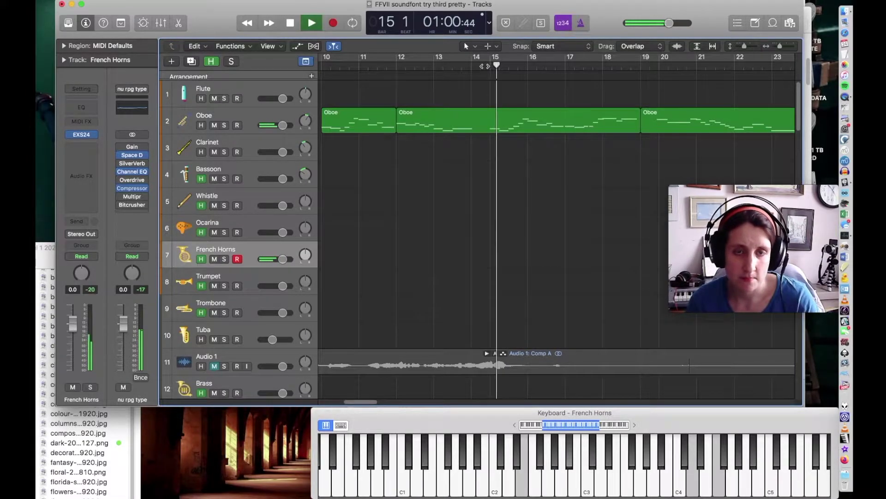
{"action": "key", "text": "space"}
{"action": "key", "text": "space"}
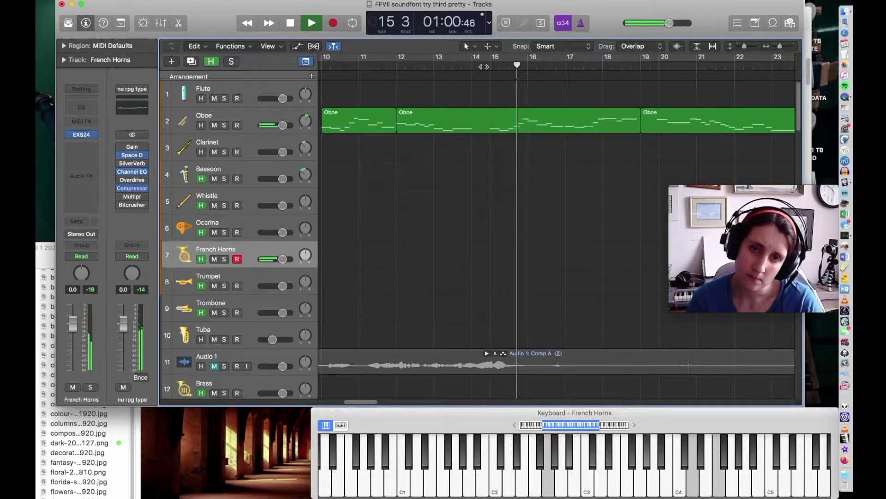
{"action": "key", "text": "space"}
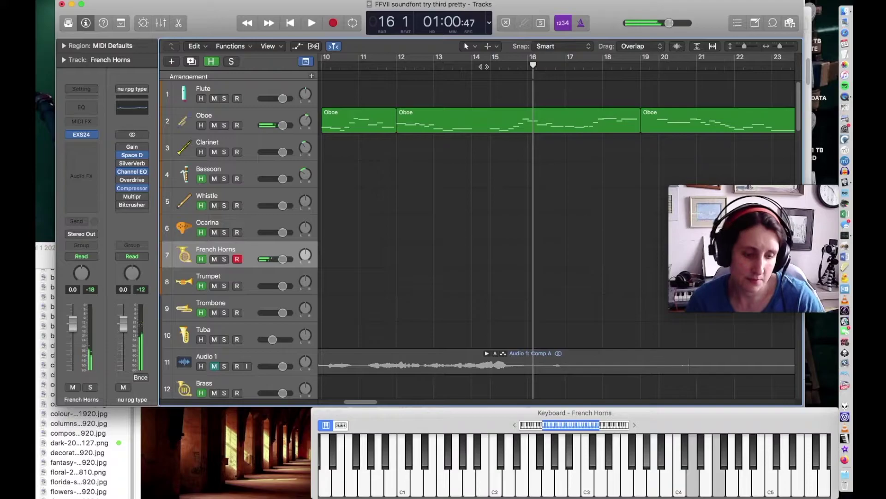
{"action": "key", "text": "space"}
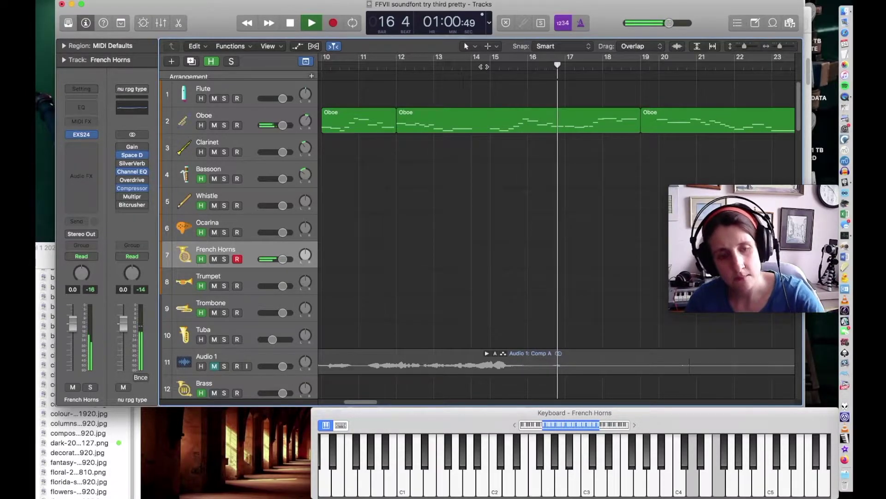
{"action": "key", "text": "shift+r"}
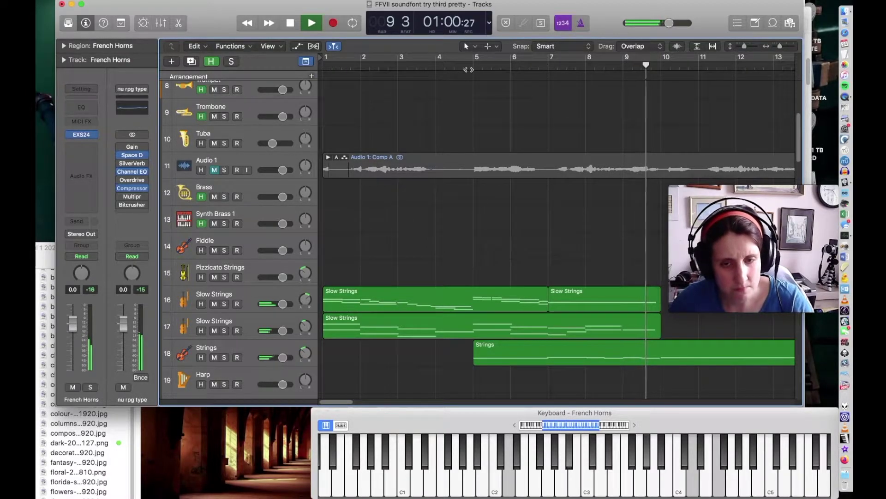
Step: Open the Strings region that starts at bar 5 in the piano roll
{"action": "key", "text": "space"}
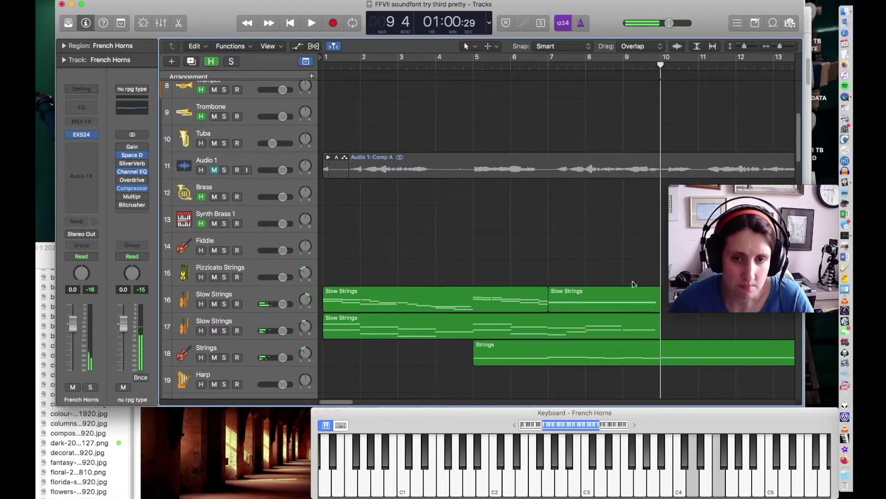
{"action": "scroll", "coordinate": [637, 365], "scroll_direction": "down", "scroll_amount": 10}
{"action": "scroll", "coordinate": [626, 369], "scroll_direction": "up", "scroll_amount": 7}
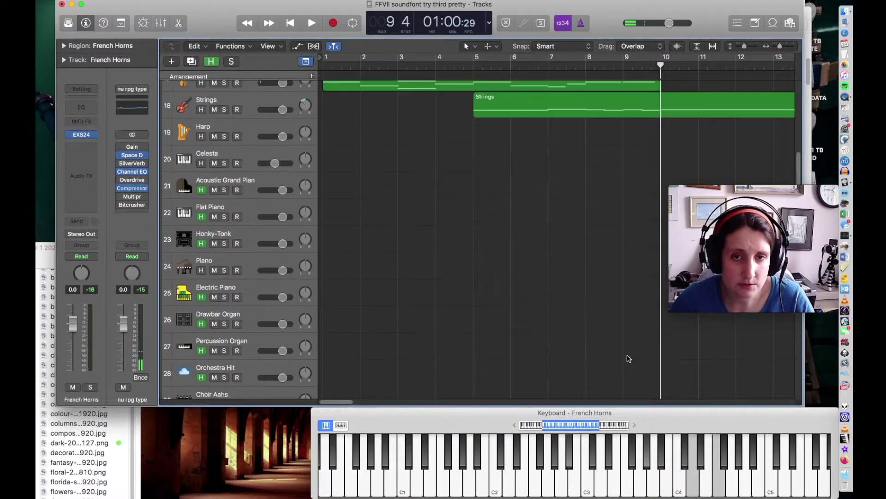
{"action": "scroll", "coordinate": [628, 356], "scroll_direction": "up", "scroll_amount": 6}
{"action": "scroll", "coordinate": [627, 354], "scroll_direction": "down", "scroll_amount": 2}
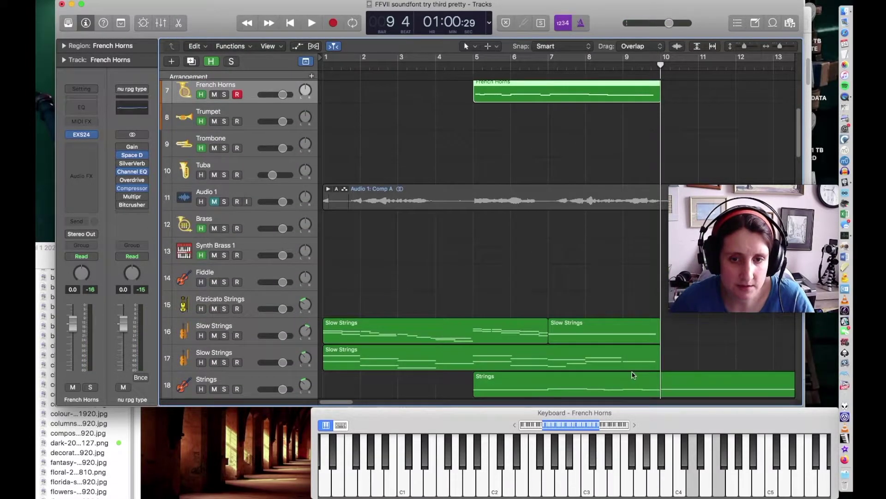
{"action": "left_click", "coordinate": [634, 376]}
{"action": "double_click", "coordinate": [634, 382]}
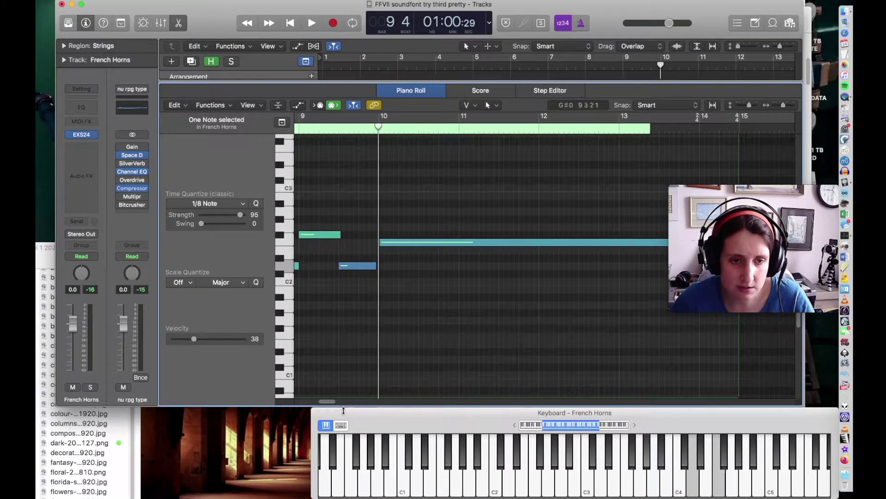
Step: Delete the short upper note at bar 8 of the Strings part, extend the following lower note back to bar 8, and play the passage
{"action": "scroll", "coordinate": [378, 231], "scroll_direction": "left", "scroll_amount": 5}
{"action": "left_click", "coordinate": [358, 212]}
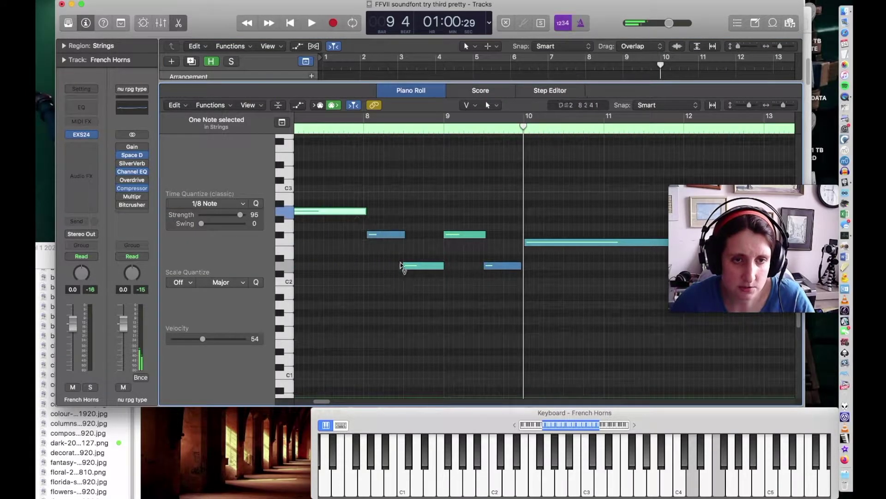
{"action": "left_click", "coordinate": [408, 266]}
{"action": "left_click", "coordinate": [392, 235]}
{"action": "left_click_drag", "start_coordinate": [405, 267], "coordinate": [364, 270]}
{"action": "double_click", "coordinate": [352, 129]}
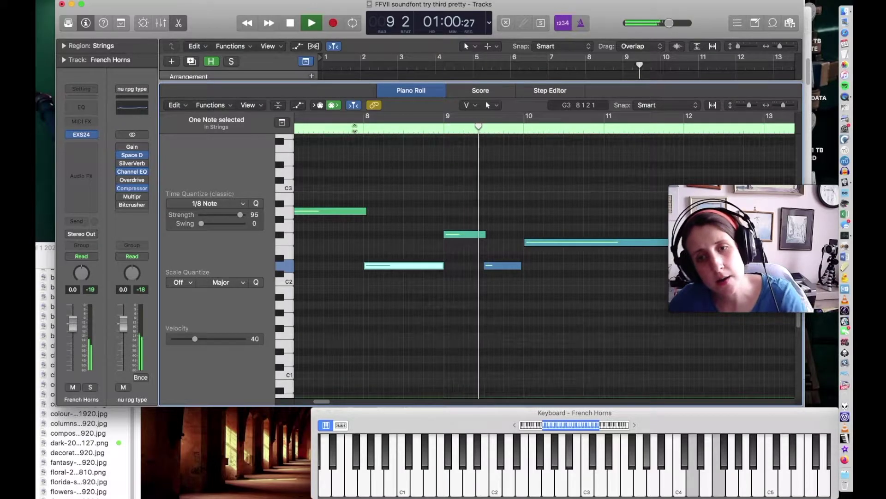
{"action": "key", "text": "p"}
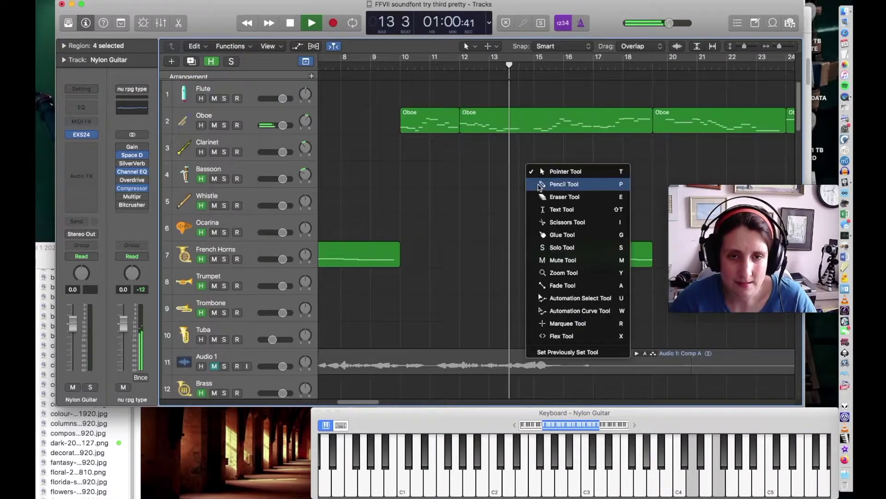
Step: Move all the oboe melody regions to the Bassoon track and raise the Bassoon volume slightly while playing from about bar 10
{"action": "key", "text": "Escape"}
{"action": "left_click", "coordinate": [249, 117]}
{"action": "key", "text": "space"}
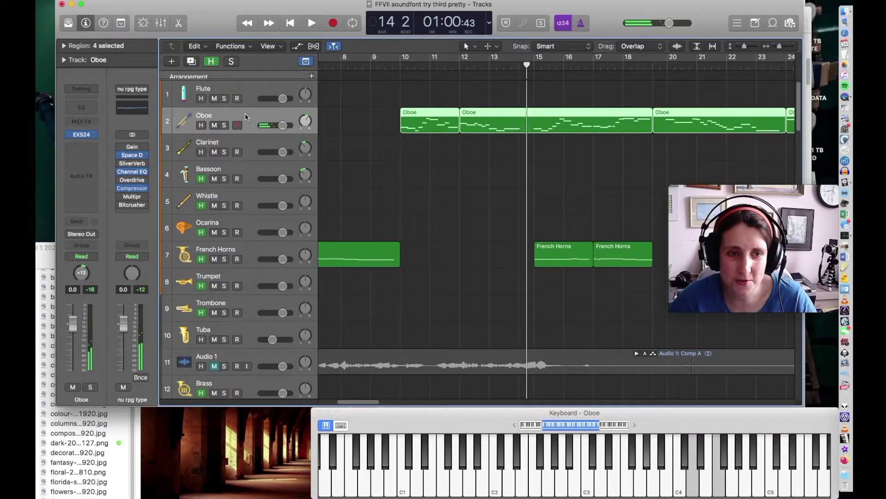
{"action": "left_click_drag", "start_coordinate": [441, 118], "coordinate": [441, 171]}
{"action": "left_click", "coordinate": [392, 67]}
{"action": "key", "text": "space"}
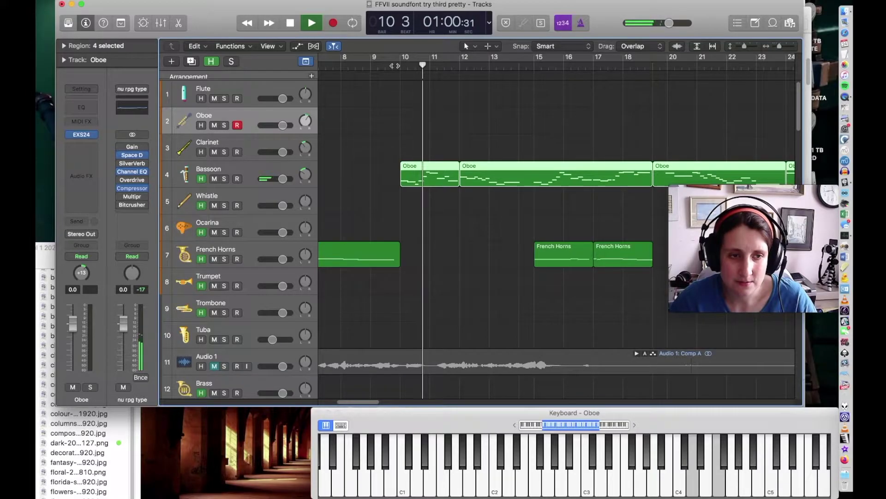
{"action": "left_click_drag", "start_coordinate": [303, 175], "coordinate": [285, 179]}
Step: Split the long melody region on the Bassoon track just before bar 15
{"action": "key", "text": "t"}
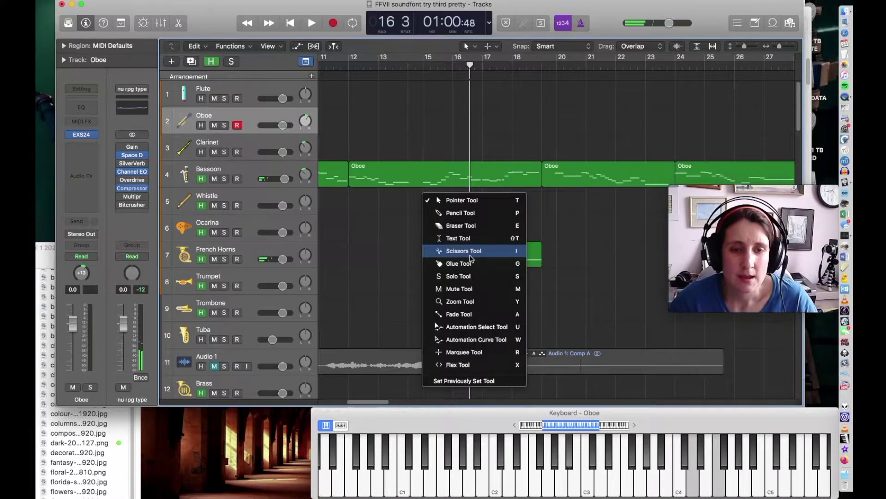
{"action": "left_click", "coordinate": [464, 250]}
{"action": "left_click", "coordinate": [417, 183]}
{"action": "key", "text": "t"}
{"action": "key", "text": "Escape"}
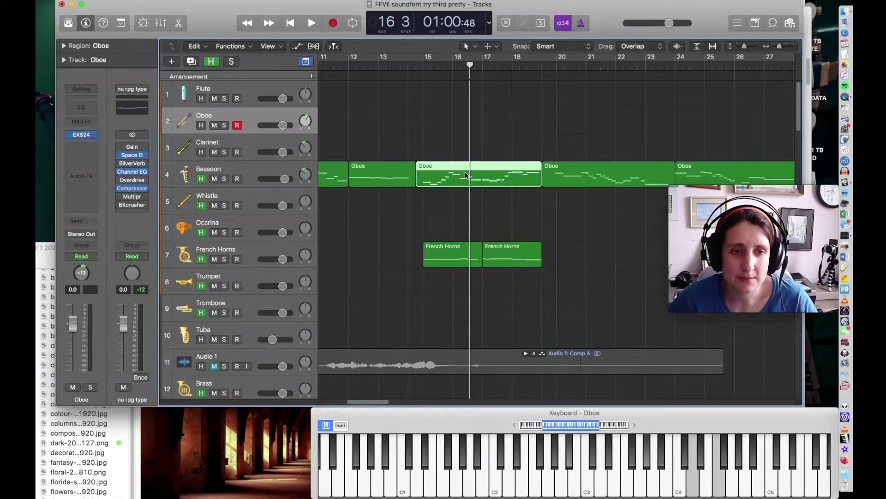
Step: Try the split-off melody region on the Tuba track, and place it on both the Bassoon and Oboe tracks instead
{"action": "left_click_drag", "start_coordinate": [465, 176], "coordinate": [466, 342]}
{"action": "left_click", "coordinate": [411, 69]}
{"action": "key", "text": "space"}
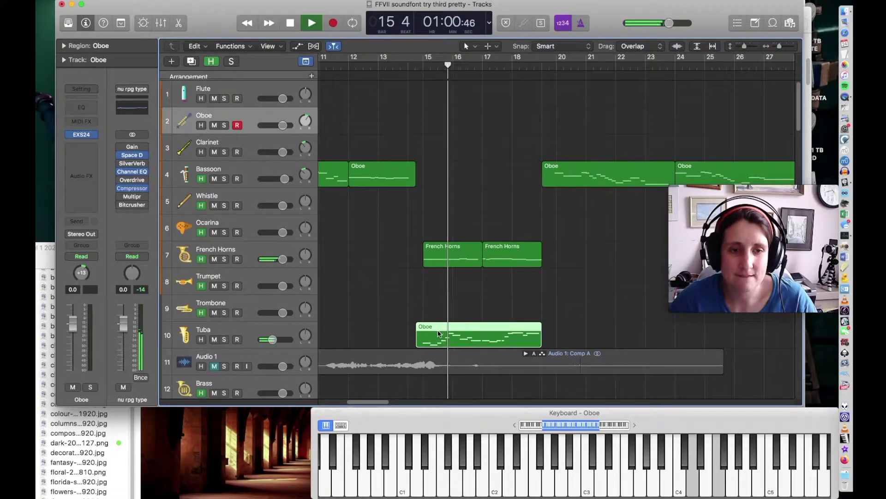
{"action": "left_click_drag", "start_coordinate": [439, 343], "coordinate": [439, 129]}
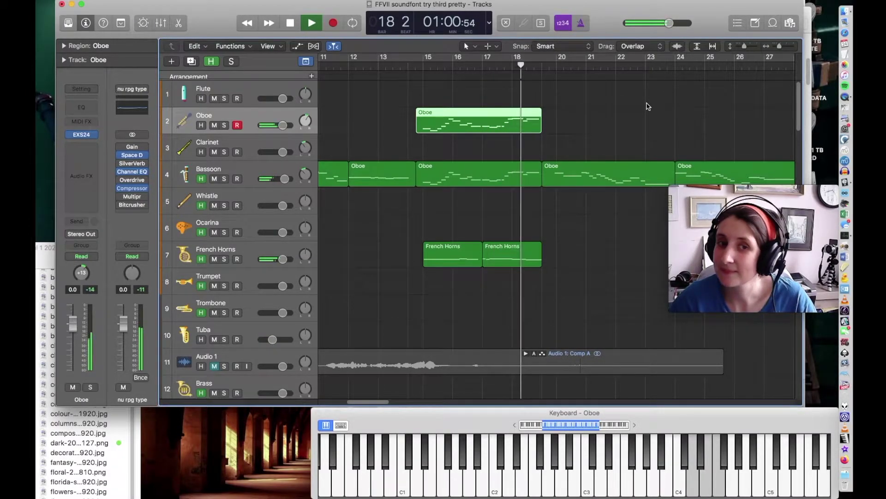
Step: Move the following Bassoon melody region to the Clarinet track after trying a copy on Flute, and trim its end slightly before bar 24
{"action": "left_click_drag", "start_coordinate": [591, 175], "coordinate": [592, 103]}
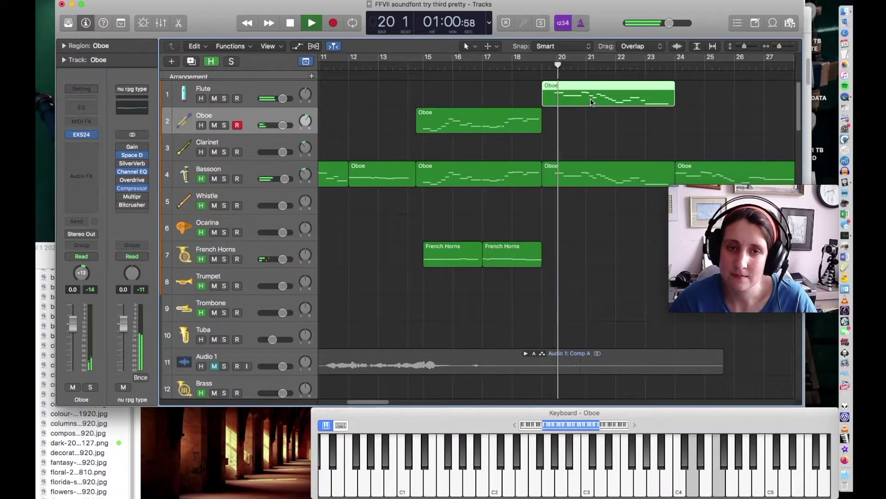
{"action": "left_click_drag", "start_coordinate": [590, 187], "coordinate": [591, 159]}
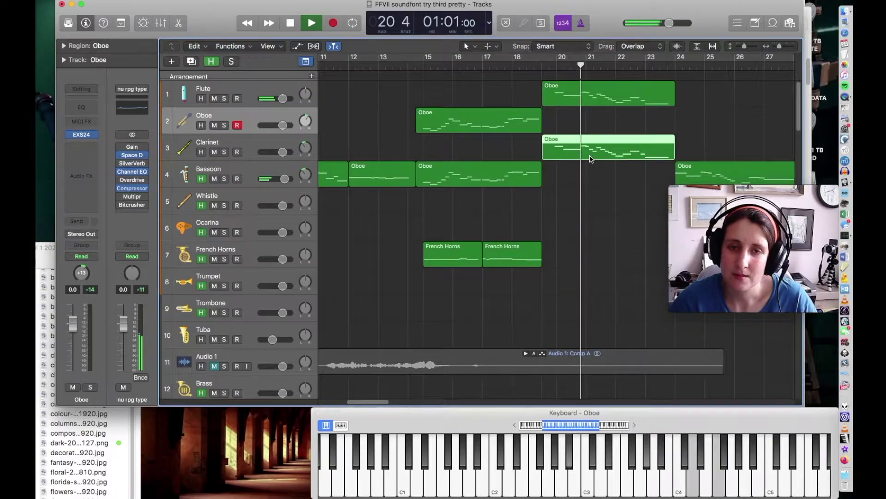
{"action": "left_click", "coordinate": [579, 97]}
{"action": "key", "text": "Delete"}
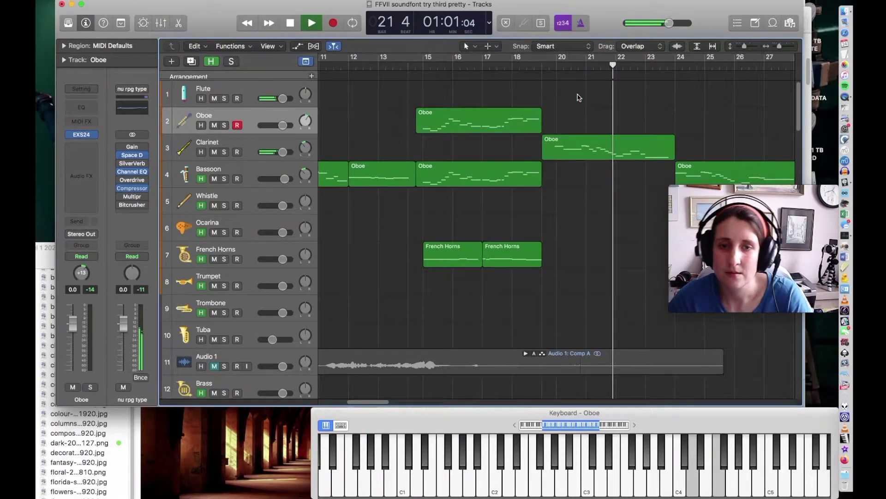
{"action": "left_click_drag", "start_coordinate": [381, 399], "coordinate": [400, 400]}
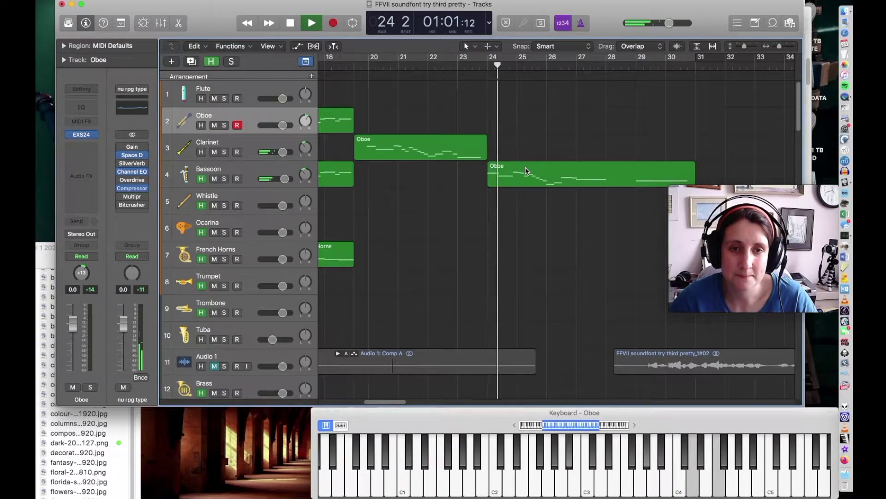
{"action": "left_click_drag", "start_coordinate": [486, 153], "coordinate": [484, 155]}
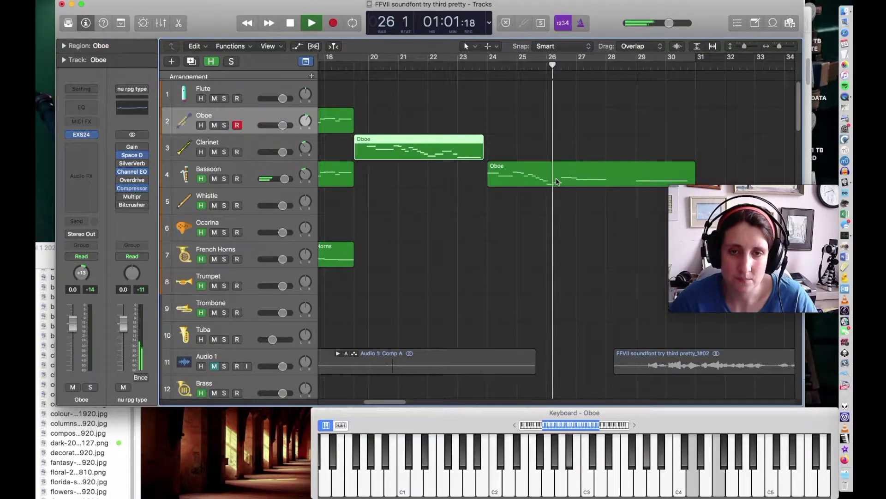
Step: Split the last Bassoon melody region just before bar 29 and move the split-off end to the Clarinet track
{"action": "key", "text": "t"}
{"action": "left_click", "coordinate": [660, 221]}
{"action": "left_click", "coordinate": [629, 181]}
{"action": "key", "text": "t"}
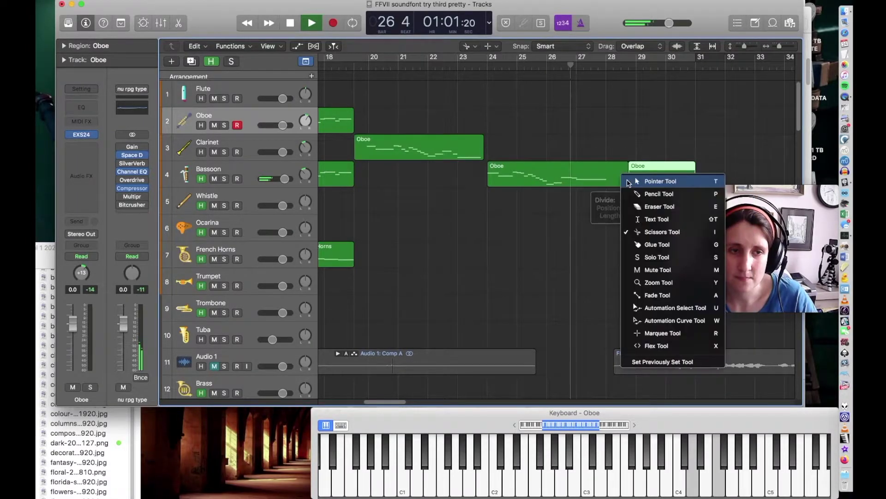
{"action": "left_click", "coordinate": [647, 180]}
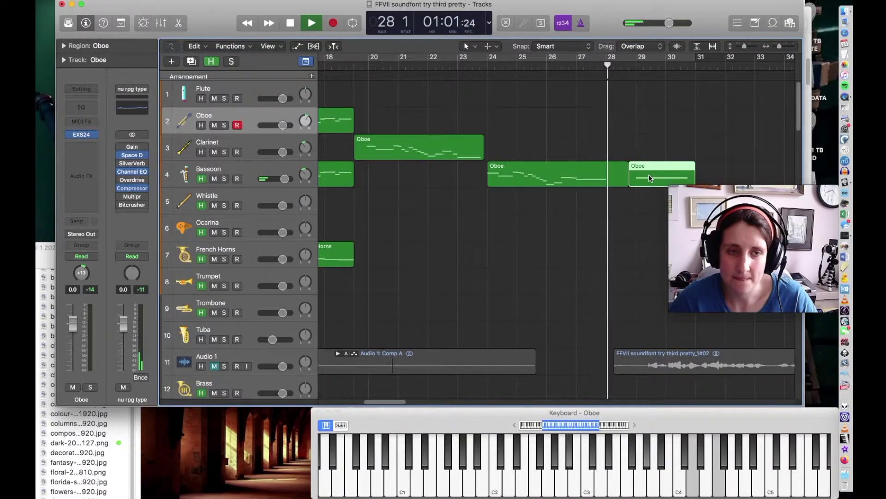
{"action": "left_click_drag", "start_coordinate": [649, 178], "coordinate": [651, 157]}
Step: Copy the three Nylon Guitar regions on the Guitar (clean) track to bar 29 and play from there
{"action": "left_click_drag", "start_coordinate": [779, 45], "coordinate": [776, 45]}
{"action": "scroll", "coordinate": [637, 202], "scroll_direction": "down", "scroll_amount": 6}
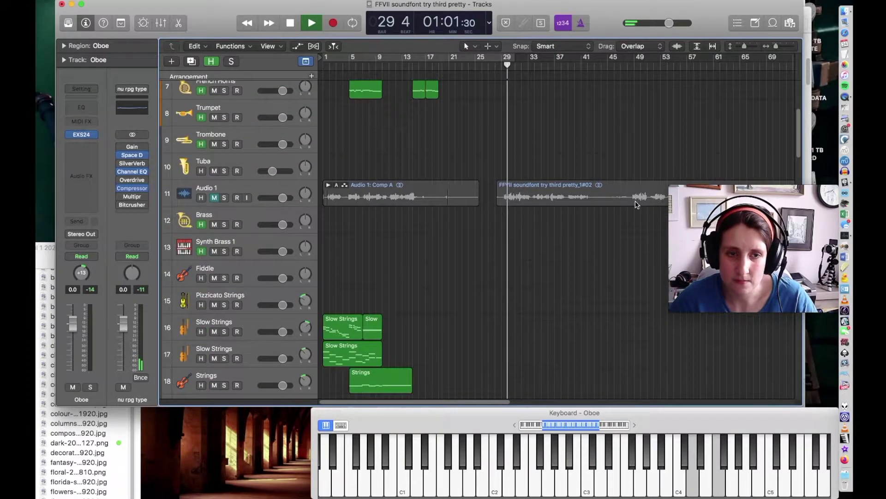
{"action": "scroll", "coordinate": [637, 204], "scroll_direction": "down", "scroll_amount": 5}
{"action": "scroll", "coordinate": [623, 222], "scroll_direction": "up", "scroll_amount": 10}
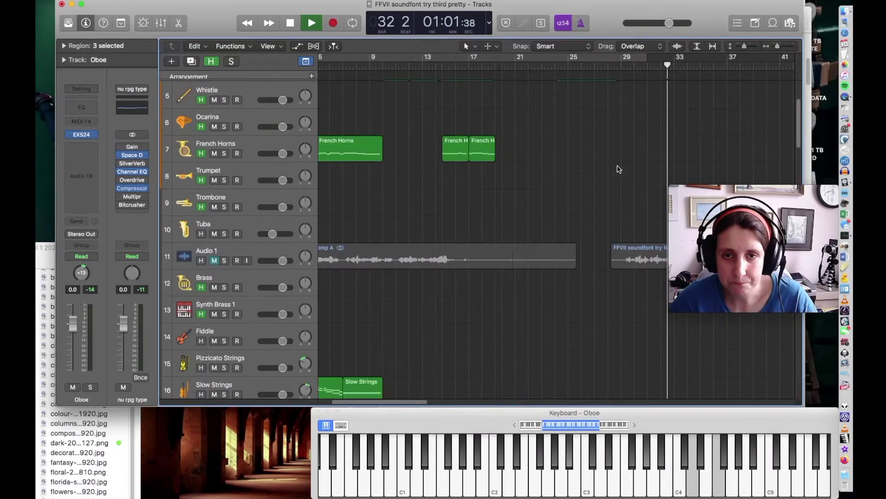
{"action": "scroll", "coordinate": [618, 168], "scroll_direction": "up", "scroll_amount": 5}
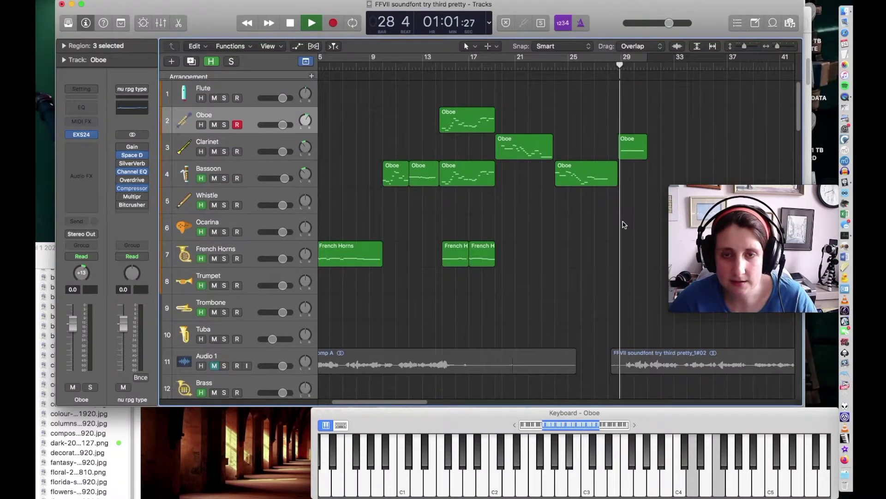
{"action": "scroll", "coordinate": [501, 228], "scroll_direction": "down", "scroll_amount": 15}
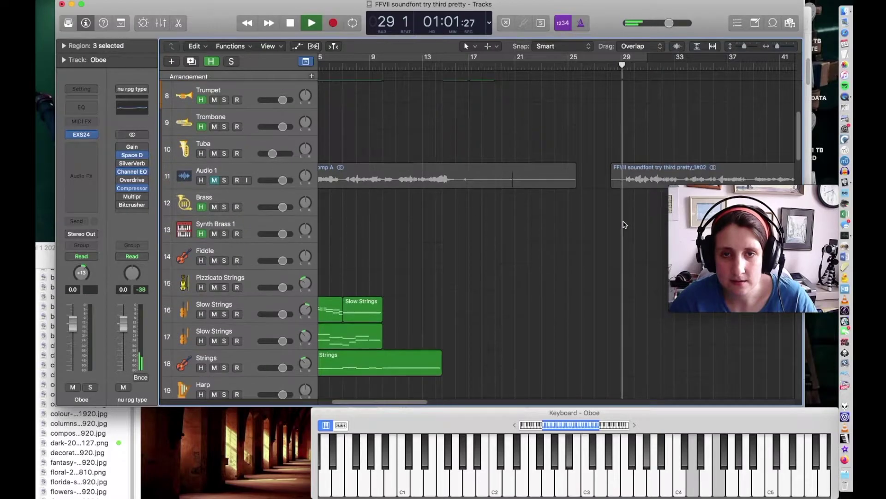
{"action": "scroll", "coordinate": [412, 218], "scroll_direction": "up", "scroll_amount": 5}
{"action": "left_click_drag", "start_coordinate": [395, 240], "coordinate": [633, 240]}
{"action": "left_click", "coordinate": [619, 66]}
Step: Delete the copied Nylon Guitar regions following the first one and shorten the first copy to end at about bar 30
{"action": "scroll", "coordinate": [551, 233], "scroll_direction": "right", "scroll_amount": 8}
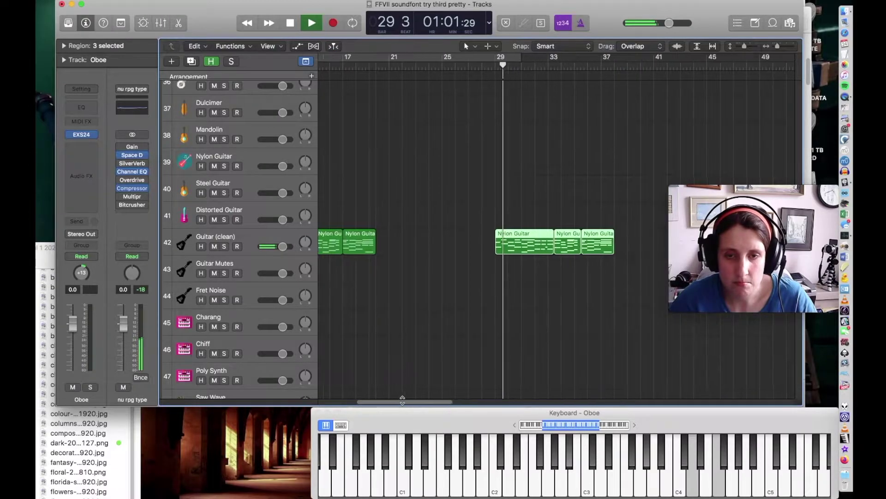
{"action": "left_click_drag", "start_coordinate": [778, 46], "coordinate": [781, 46]}
{"action": "scroll", "coordinate": [462, 277], "scroll_direction": "right", "scroll_amount": 1}
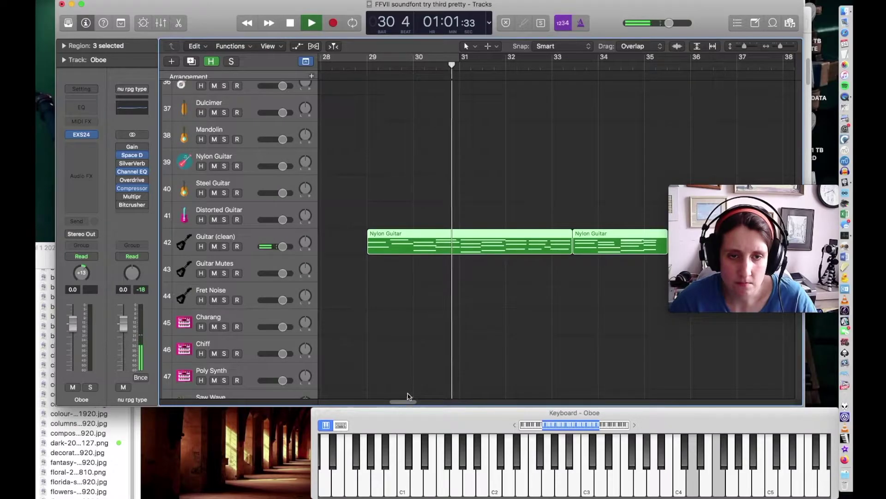
{"action": "key", "text": "space"}
{"action": "left_click_drag", "start_coordinate": [606, 294], "coordinate": [667, 215]}
{"action": "key", "text": "BackSpace"}
{"action": "left_click_drag", "start_coordinate": [571, 252], "coordinate": [416, 266]}
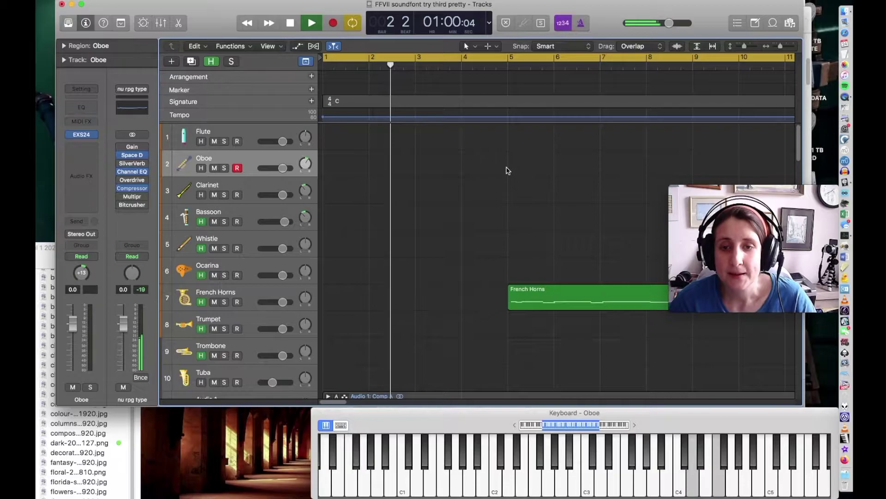
Step: Review the arrangement's tracks while the piece plays from the beginning
{"action": "scroll", "coordinate": [507, 168], "scroll_direction": "down", "scroll_amount": 5}
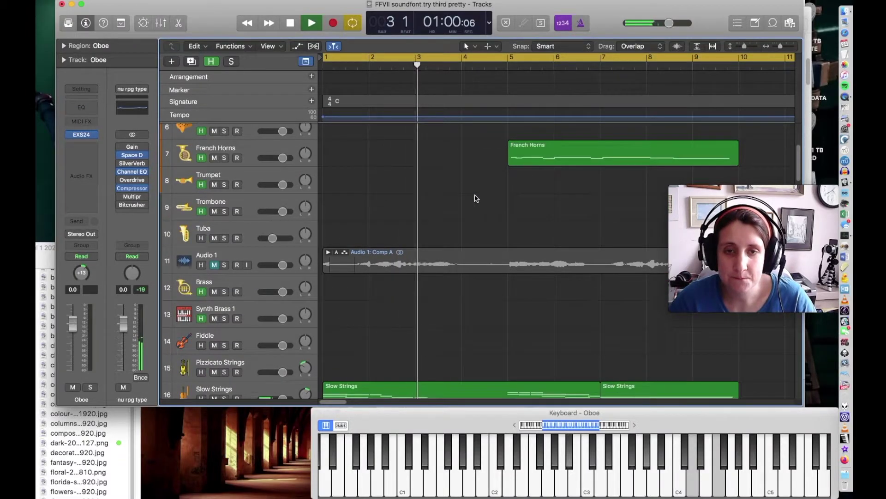
{"action": "scroll", "coordinate": [477, 198], "scroll_direction": "down", "scroll_amount": 10}
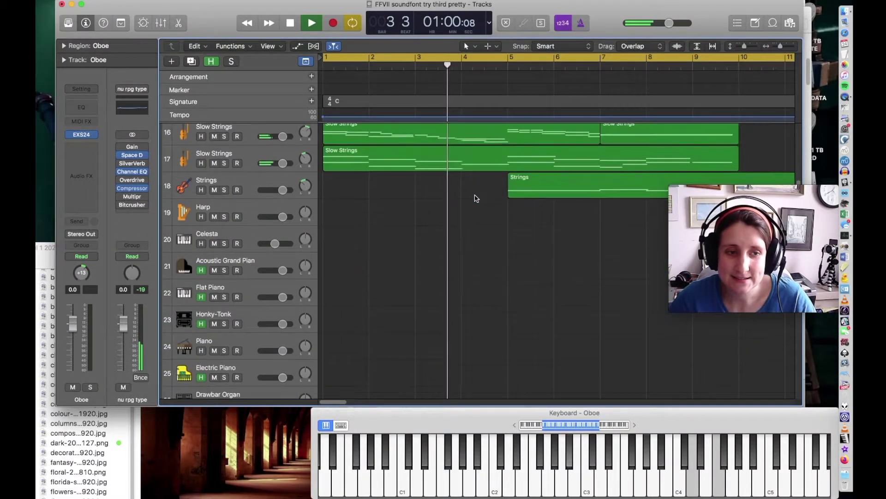
Step: Select the Harp track, play from bar 5 and look through the instrument tracks
{"action": "left_click", "coordinate": [252, 209]}
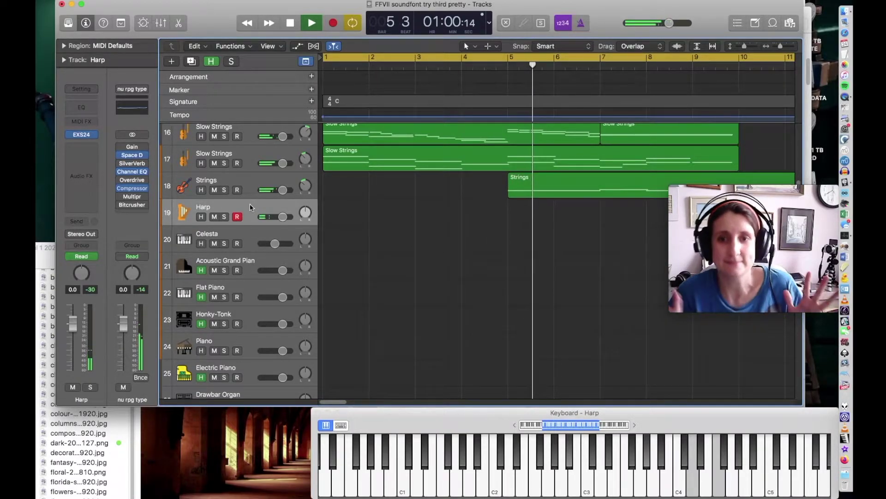
{"action": "key", "text": "space"}
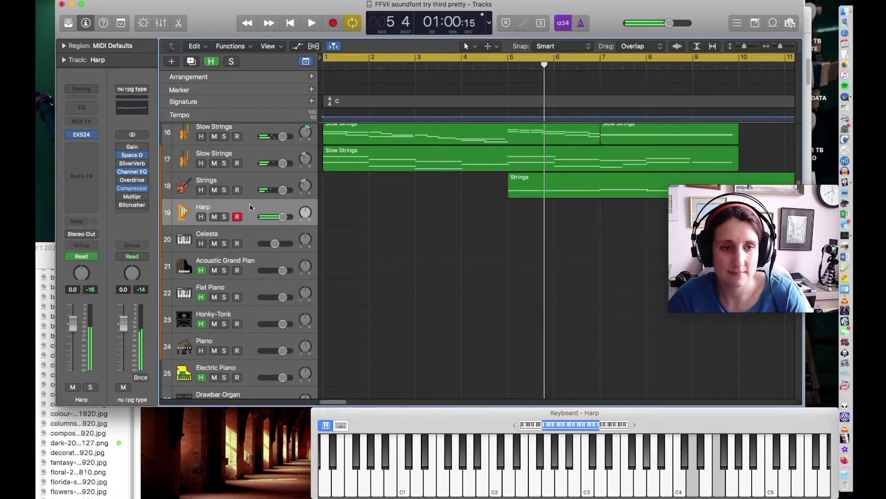
{"action": "scroll", "coordinate": [493, 323], "scroll_direction": "up", "scroll_amount": 5}
{"action": "left_click", "coordinate": [505, 69]}
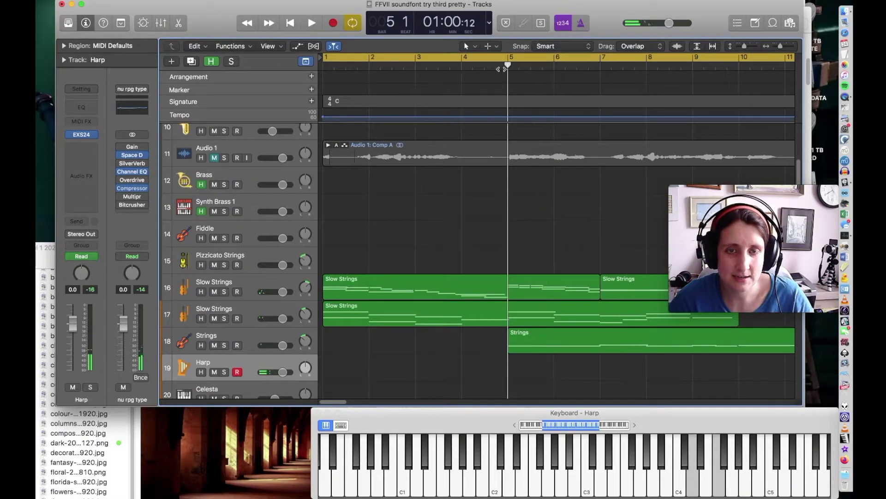
{"action": "key", "text": "space"}
{"action": "scroll", "coordinate": [538, 293], "scroll_direction": "down", "scroll_amount": 10}
{"action": "scroll", "coordinate": [541, 294], "scroll_direction": "down", "scroll_amount": 15}
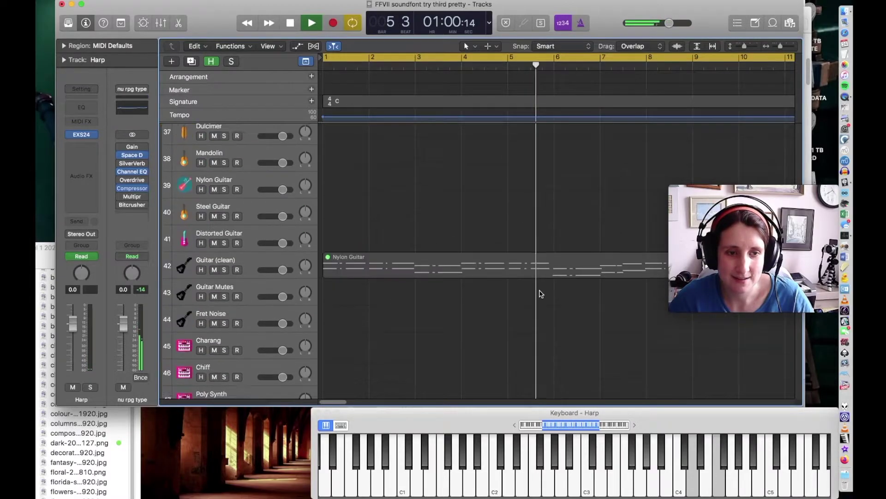
{"action": "scroll", "coordinate": [537, 277], "scroll_direction": "up", "scroll_amount": 8}
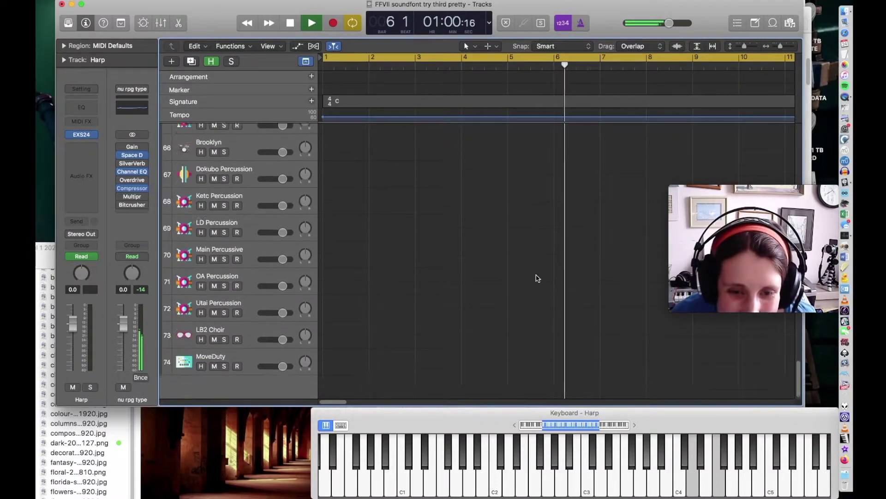
{"action": "scroll", "coordinate": [538, 277], "scroll_direction": "up", "scroll_amount": 15}
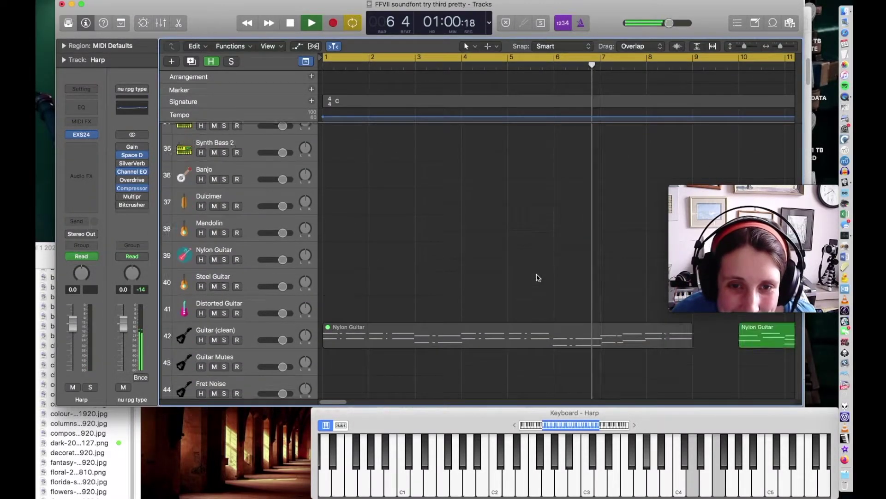
{"action": "scroll", "coordinate": [536, 277], "scroll_direction": "up", "scroll_amount": 6}
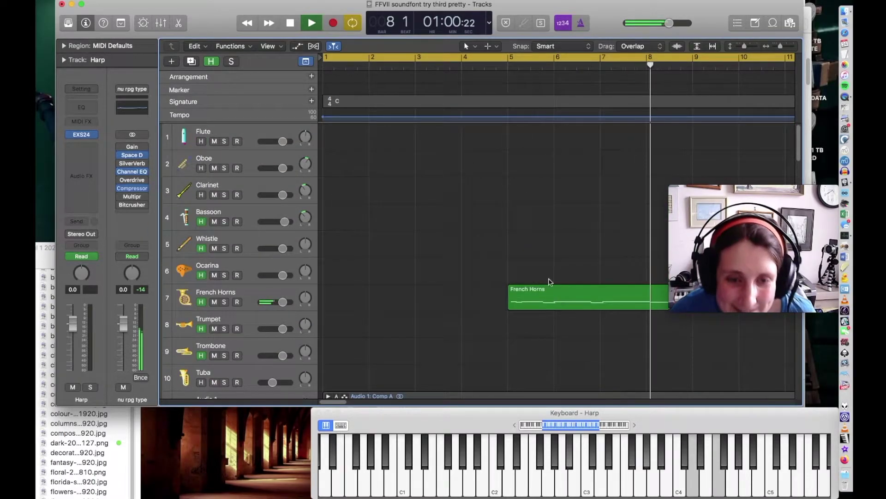
Step: Add a second Strings track and move the French Horns region at bar 5 onto it
{"action": "double_click", "coordinate": [536, 296]}
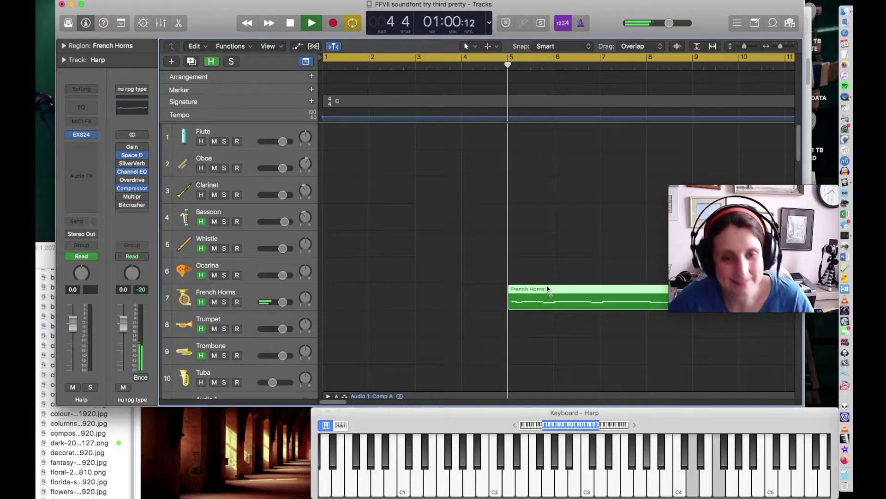
{"action": "left_click_drag", "start_coordinate": [305, 403], "coordinate": [307, 403]}
{"action": "key", "text": "space"}
{"action": "left_click_drag", "start_coordinate": [493, 286], "coordinate": [401, 243]}
{"action": "left_click", "coordinate": [472, 260]}
{"action": "left_click_drag", "start_coordinate": [478, 244], "coordinate": [489, 178]}
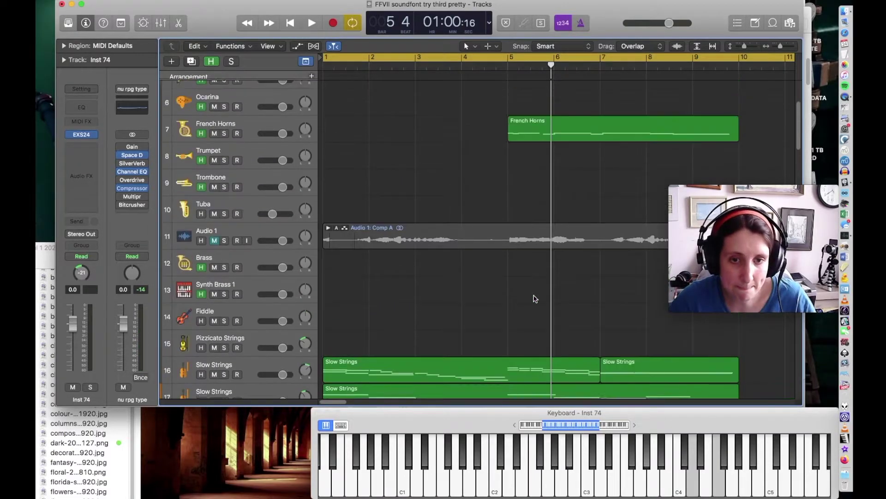
{"action": "scroll", "coordinate": [535, 298], "scroll_direction": "up", "scroll_amount": 4}
{"action": "left_click_drag", "start_coordinate": [538, 219], "coordinate": [535, 406]}
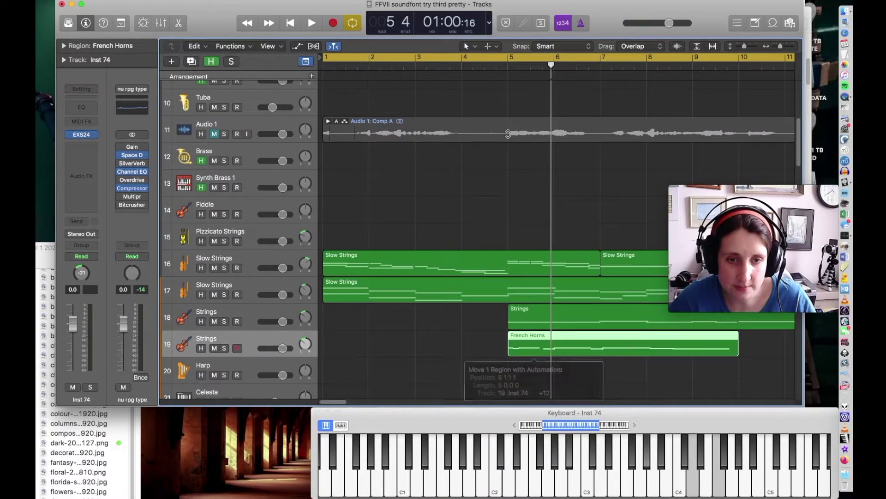
Step: Copy the French Horns region to the Tuba track at bar 5, trying it on Synth Brass 1 and Brass during playback
{"action": "left_click", "coordinate": [497, 70]}
{"action": "key", "text": "space"}
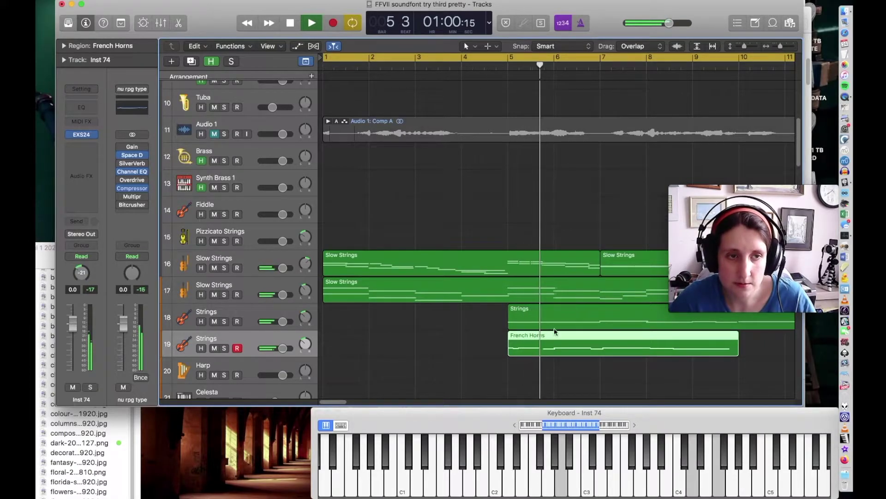
{"action": "left_click_drag", "start_coordinate": [555, 331], "coordinate": [549, 196]}
{"action": "left_click", "coordinate": [498, 68]}
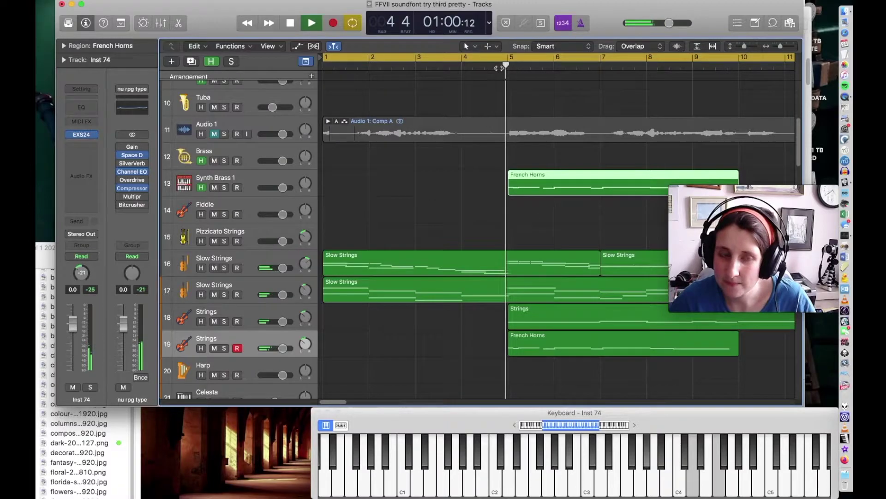
{"action": "left_click_drag", "start_coordinate": [523, 184], "coordinate": [522, 157]}
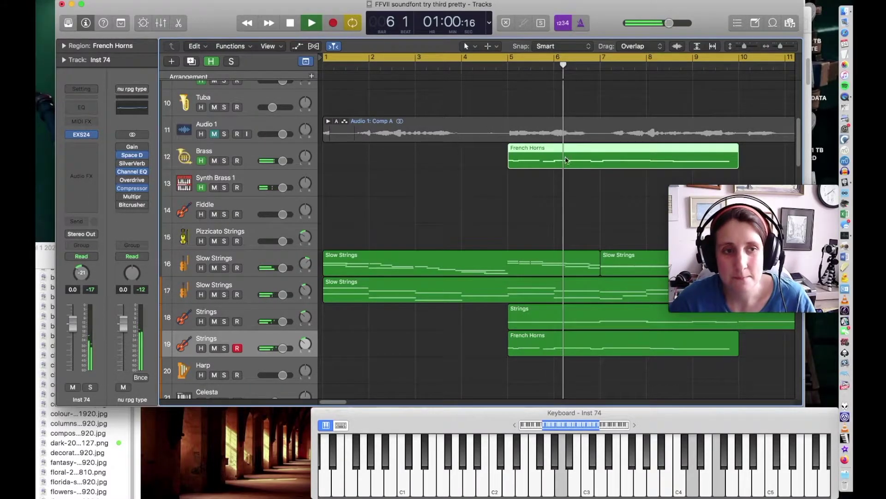
{"action": "scroll", "coordinate": [519, 85], "scroll_direction": "up", "scroll_amount": 3}
{"action": "left_click_drag", "start_coordinate": [531, 240], "coordinate": [532, 196]}
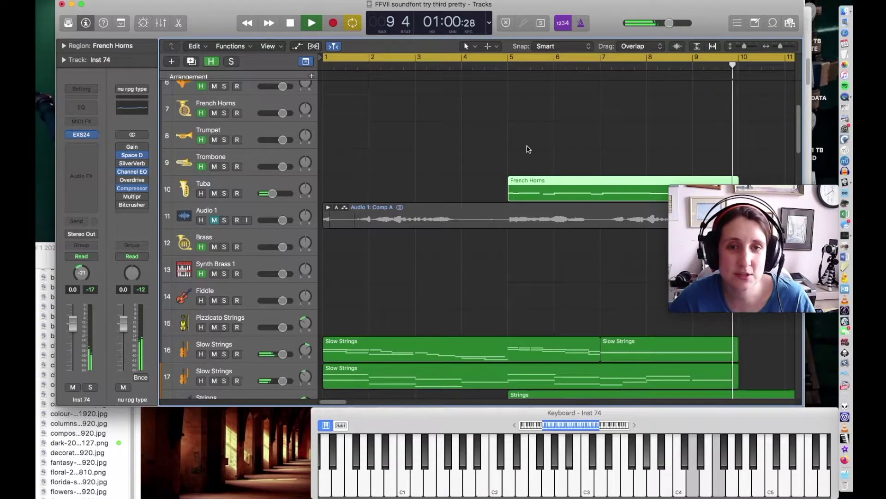
Step: Record more notes on the first Strings track from about bar 15
{"action": "scroll", "coordinate": [522, 190], "scroll_direction": "up", "scroll_amount": 4}
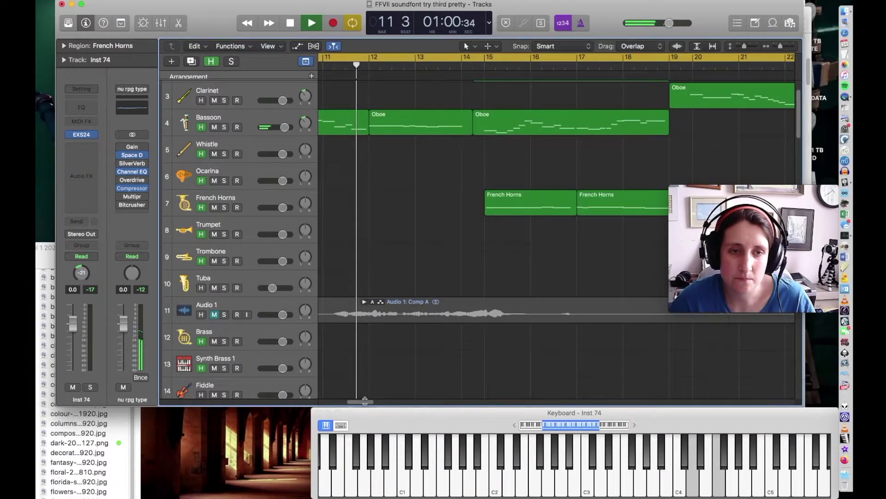
{"action": "left_click_drag", "start_coordinate": [364, 400], "coordinate": [351, 401]}
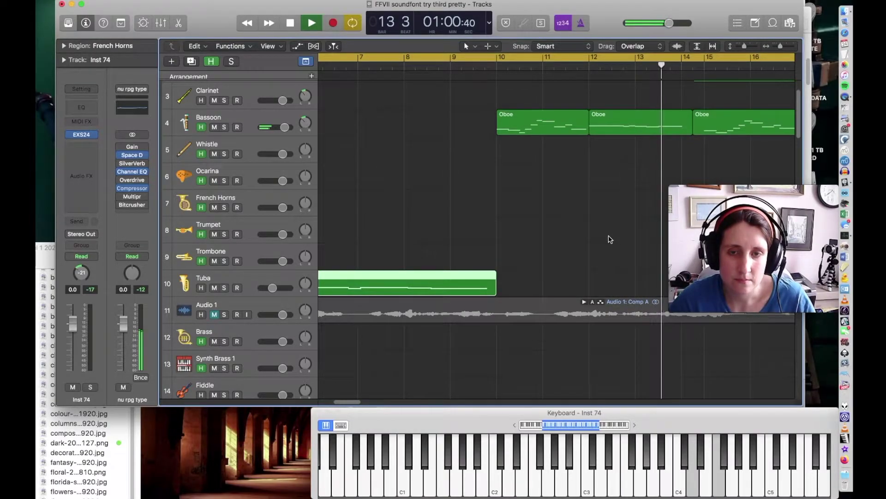
{"action": "scroll", "coordinate": [507, 307], "scroll_direction": "up", "scroll_amount": 2}
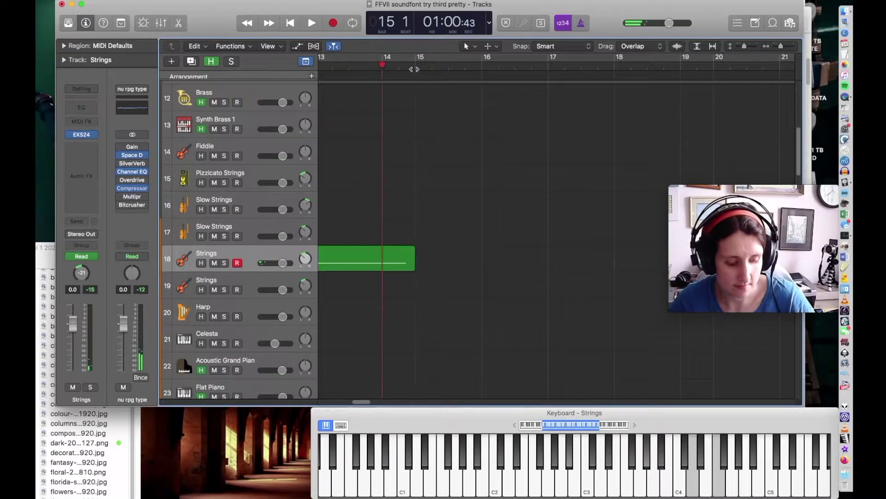
{"action": "key", "text": "space"}
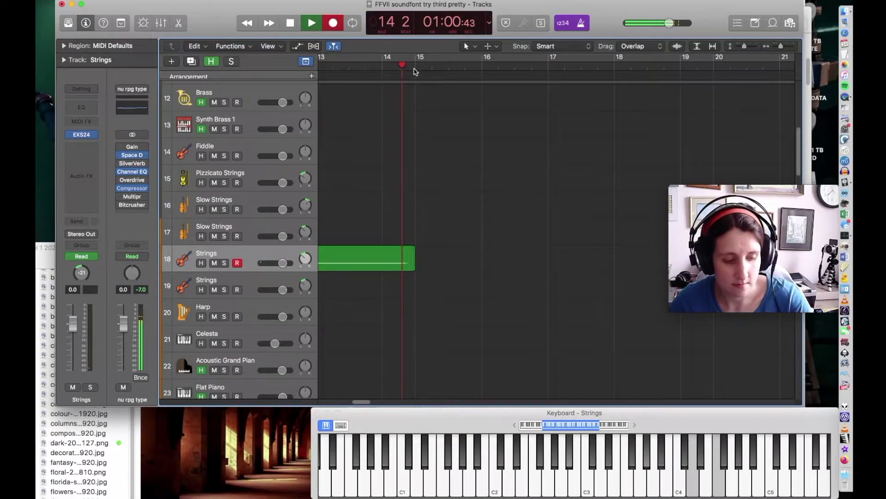
{"action": "key", "text": "r"}
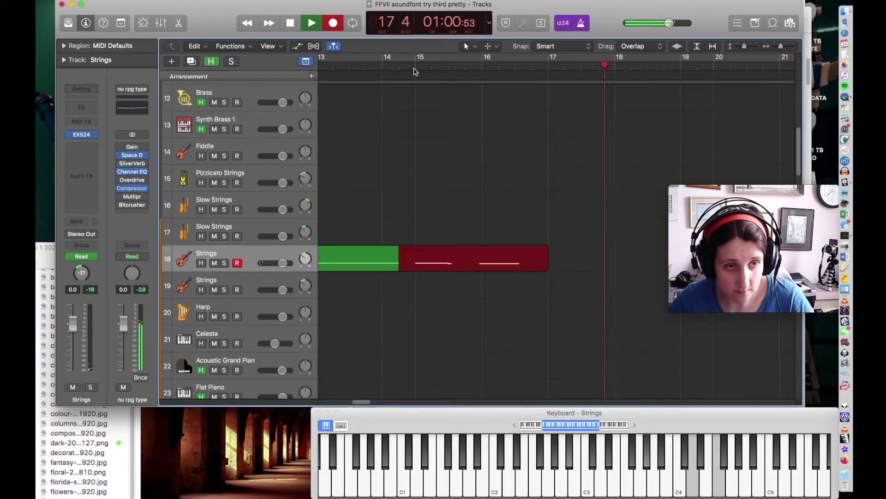
{"action": "key", "text": "space"}
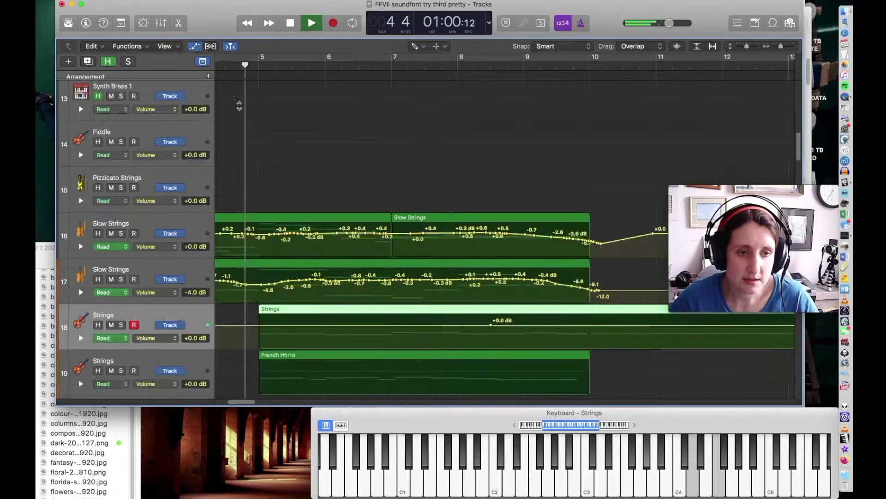
Step: Draw volume automation on the first Strings track from -5.4 dB at bar 5 up to about 0 dB, ending near bar 9
{"action": "scroll", "coordinate": [239, 106], "scroll_direction": "up", "scroll_amount": 5}
{"action": "mouse_move", "coordinate": [258, 251]}
{"action": "left_mouse_down"}
{"action": "mouse_move", "coordinate": [317, 208]}
{"action": "mouse_move", "coordinate": [342, 202]}
{"action": "mouse_move", "coordinate": [396, 212]}
{"action": "mouse_move", "coordinate": [418, 200]}
{"action": "mouse_move", "coordinate": [508, 200]}
{"action": "mouse_move", "coordinate": [517, 209]}
{"action": "left_mouse_up"}
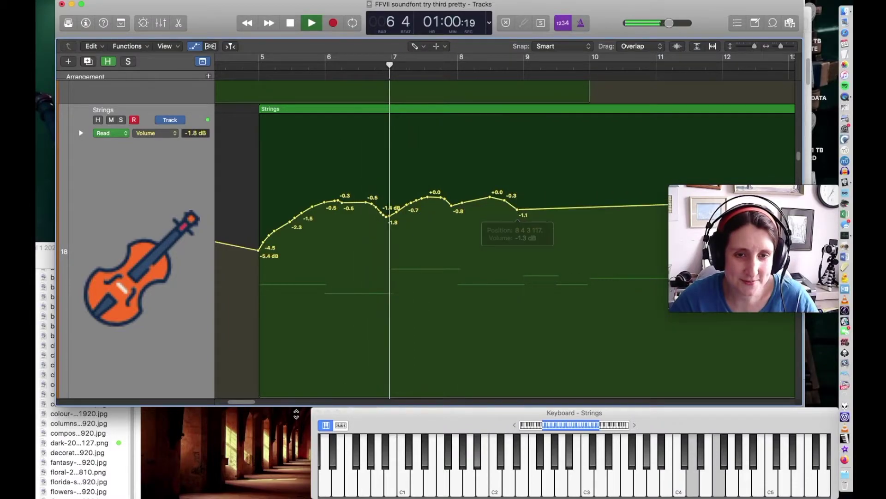
{"action": "left_click_drag", "start_coordinate": [246, 401], "coordinate": [259, 402]}
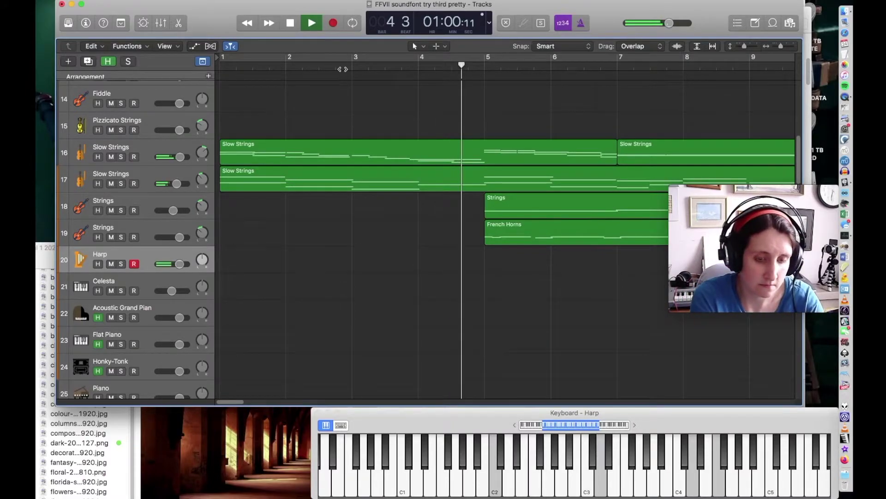
Step: Stop playback, show the global tracks and insert tempo points at bar 10 and at 9 4 1 1 with 71 BPM
{"action": "key", "text": "space"}
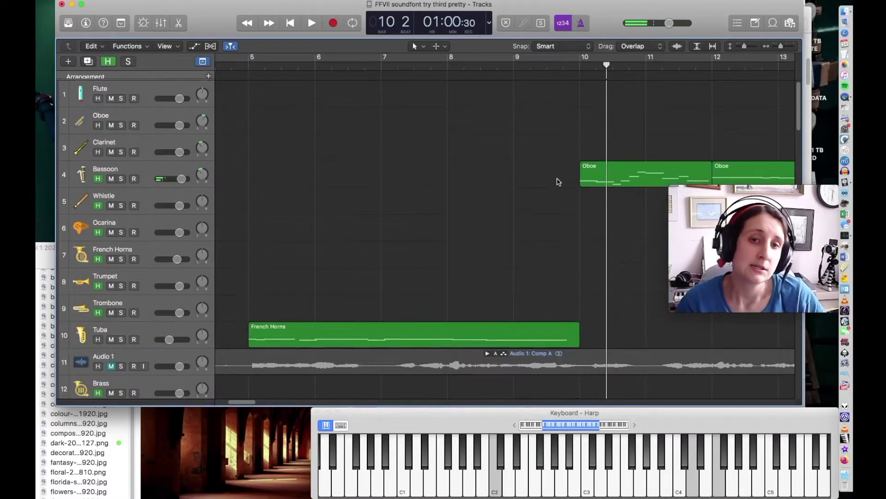
{"action": "scroll", "coordinate": [538, 156], "scroll_direction": "down", "scroll_amount": 3}
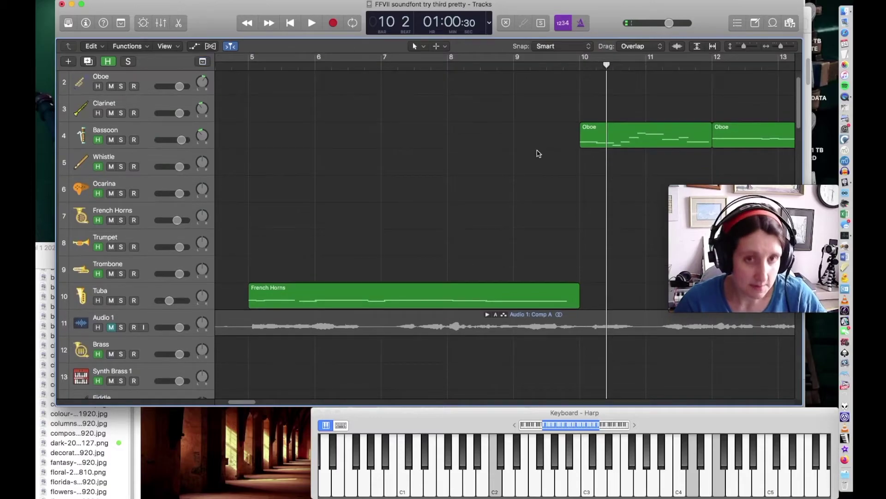
{"action": "scroll", "coordinate": [541, 157], "scroll_direction": "up", "scroll_amount": 3}
{"action": "key", "text": "g"}
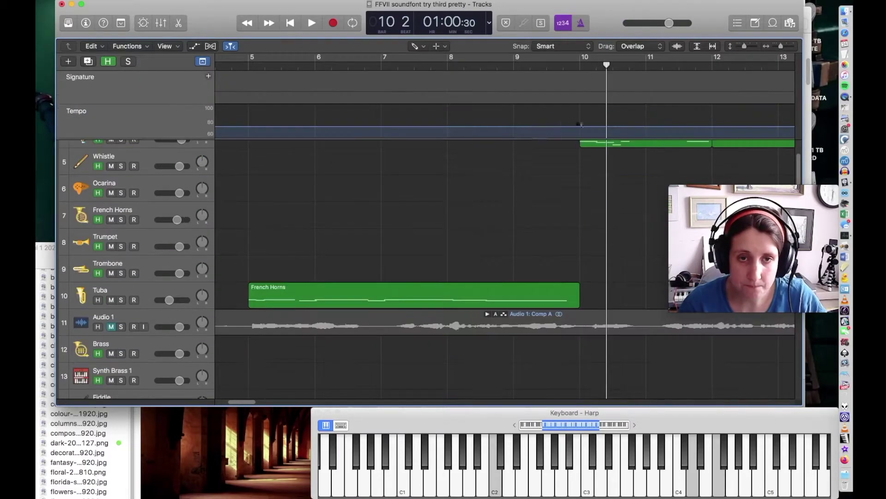
{"action": "left_click", "coordinate": [580, 125]}
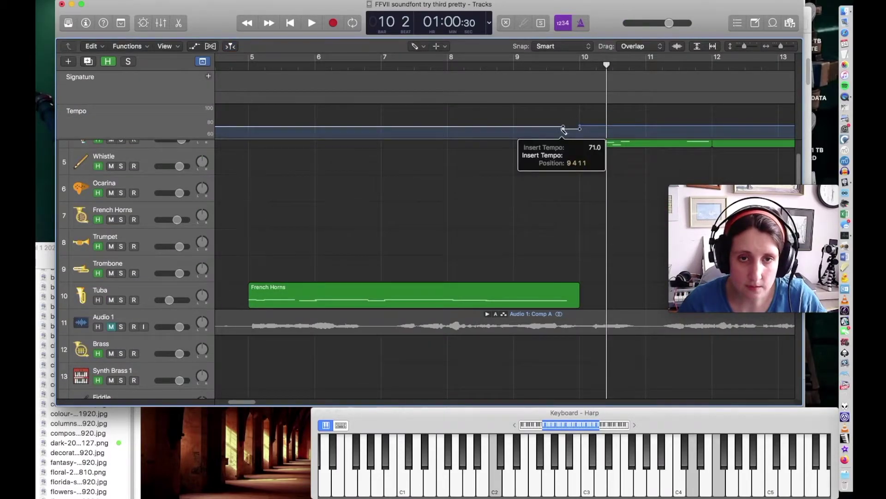
{"action": "key", "text": "t"}
{"action": "left_click", "coordinate": [544, 128]}
{"action": "left_click_drag", "start_coordinate": [570, 125], "coordinate": [567, 122]}
Step: Insert a tempo point of 74 BPM at 8 2 1 1 and adjust the tempo drop just before bar 10
{"action": "key", "text": "t"}
{"action": "key", "text": "p"}
{"action": "left_click", "coordinate": [464, 125]}
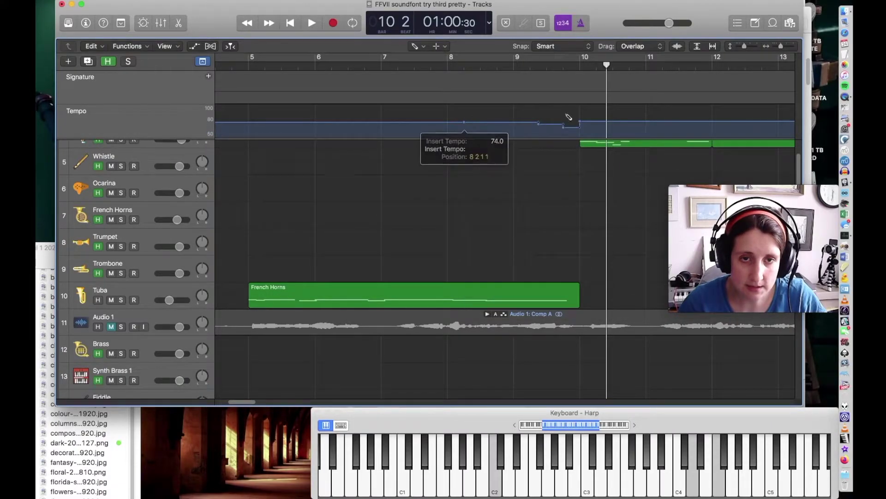
{"action": "key", "text": "t"}
{"action": "left_click", "coordinate": [664, 118]}
{"action": "left_click_drag", "start_coordinate": [571, 124], "coordinate": [554, 130]}
{"action": "left_click_drag", "start_coordinate": [245, 402], "coordinate": [256, 406]}
Step: Insert a tempo point at bar 15 and curve the slowdown between bars 9 and 10, checking it with playback
{"action": "key", "text": "t"}
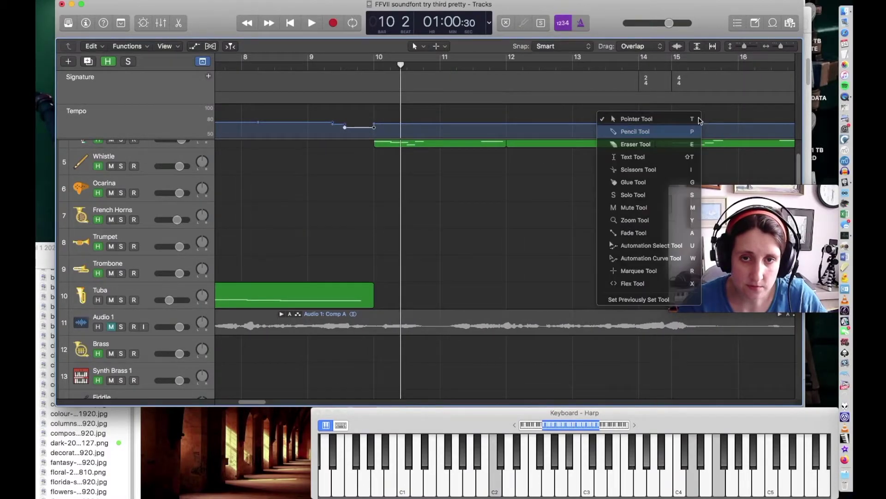
{"action": "left_click", "coordinate": [641, 133]}
{"action": "key", "text": "t"}
{"action": "left_click", "coordinate": [673, 124]}
{"action": "left_click_drag", "start_coordinate": [669, 129], "coordinate": [663, 129]}
{"action": "left_click_drag", "start_coordinate": [359, 130], "coordinate": [360, 133]}
{"action": "key", "text": "space"}
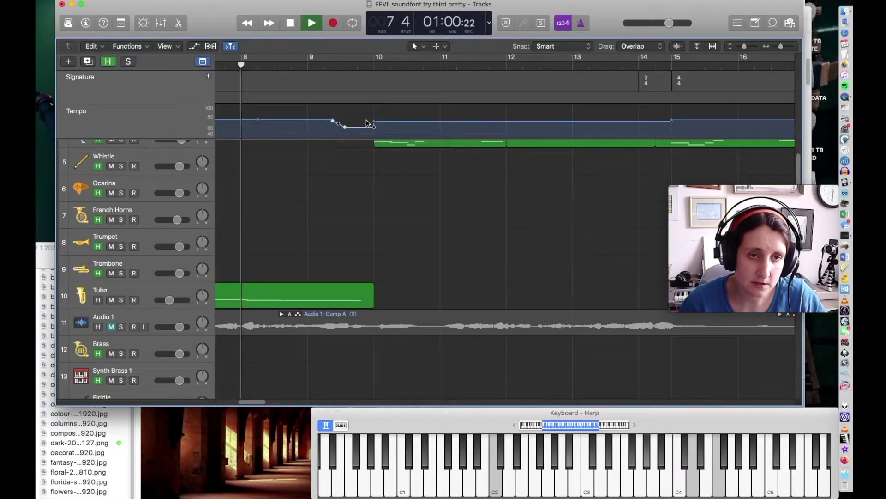
{"action": "left_click_drag", "start_coordinate": [332, 122], "coordinate": [316, 121]}
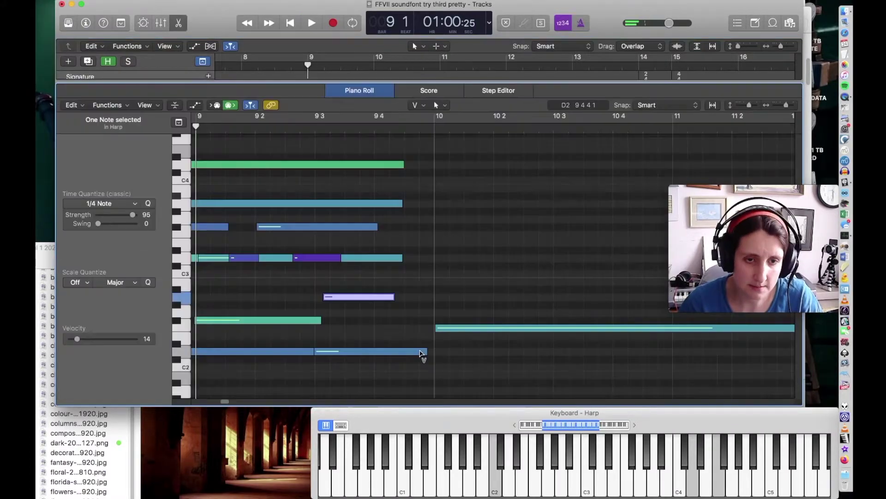
Step: Shorten the held string and harp notes at the end of bar 9 in the Piano Roll to end around beat 4
{"action": "left_click", "coordinate": [421, 352]}
{"action": "left_click_drag", "start_coordinate": [403, 258], "coordinate": [386, 263]}
{"action": "left_click_drag", "start_coordinate": [402, 204], "coordinate": [378, 203]}
{"action": "left_click_drag", "start_coordinate": [403, 164], "coordinate": [382, 169]}
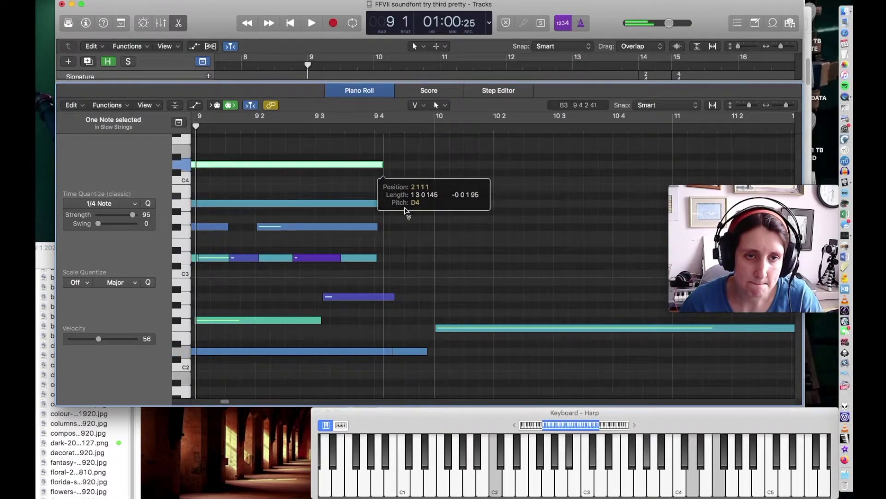
{"action": "scroll", "coordinate": [431, 293], "scroll_direction": "down", "scroll_amount": 5}
{"action": "left_click_drag", "start_coordinate": [422, 189], "coordinate": [396, 191]}
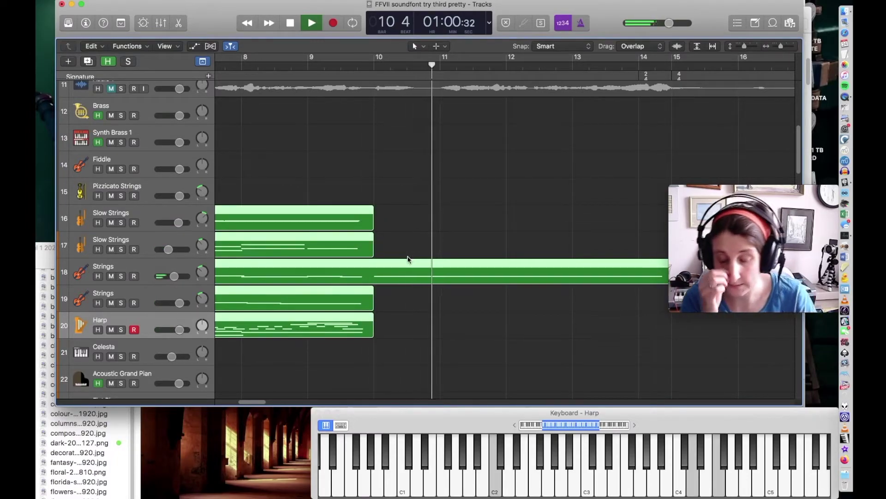
Step: Set the Harp track's volume to -3.2 dB and play the strings and harp from bar 5
{"action": "scroll", "coordinate": [421, 247], "scroll_direction": "down", "scroll_amount": 5}
{"action": "scroll", "coordinate": [531, 315], "scroll_direction": "up", "scroll_amount": 4}
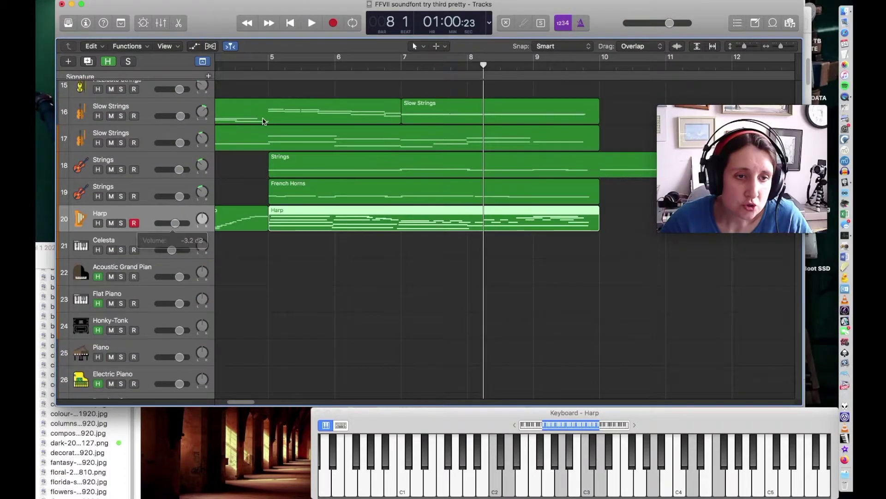
{"action": "double_click", "coordinate": [263, 72]}
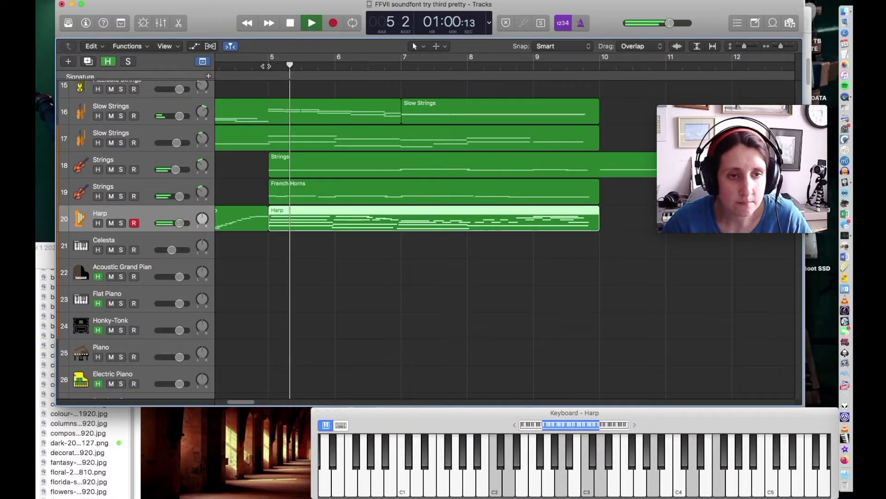
{"action": "key", "text": "t"}
{"action": "key", "text": "t"}
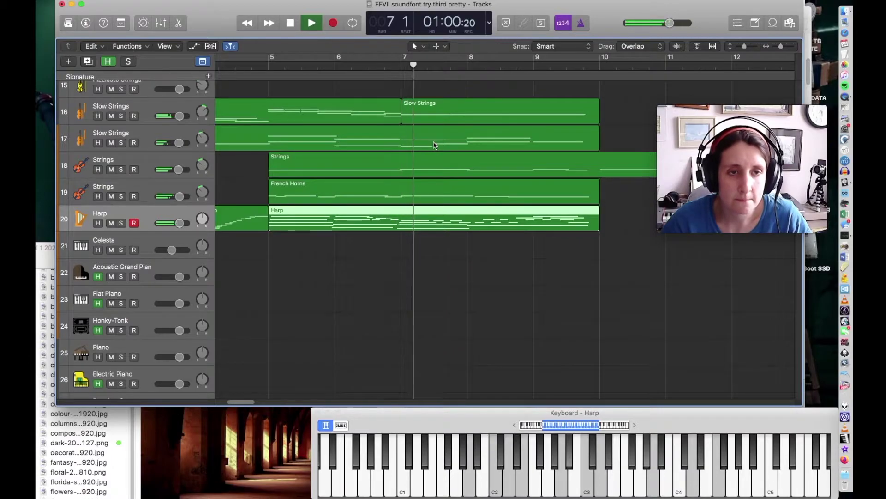
Step: Inspect the notes of the French Horns region between bars 5 and 9 in the Piano Roll during playback
{"action": "scroll", "coordinate": [434, 144], "scroll_direction": "up", "scroll_amount": 4}
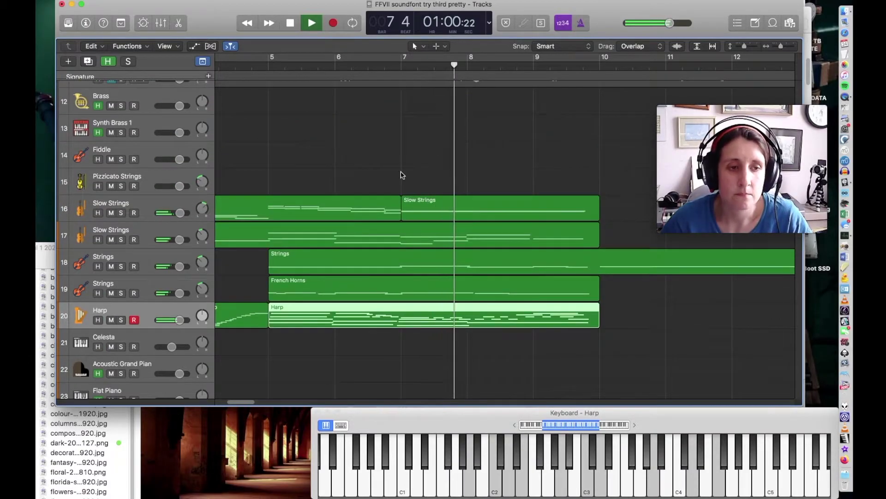
{"action": "double_click", "coordinate": [392, 281]}
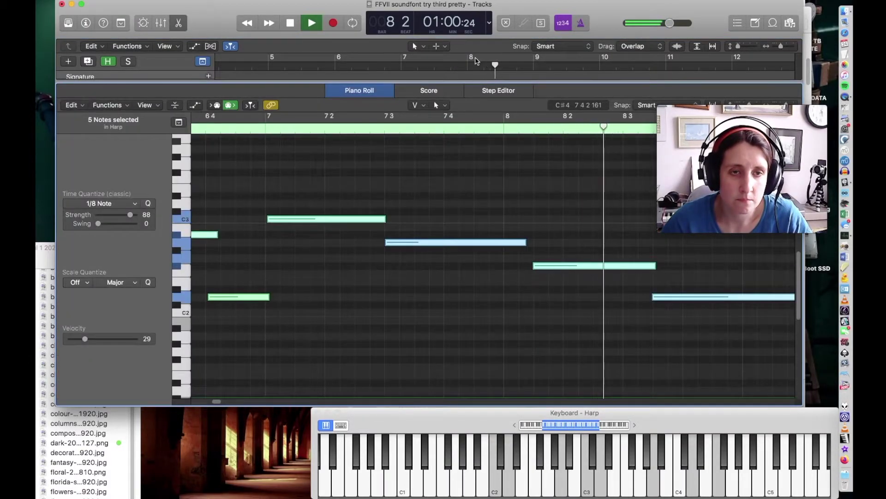
{"action": "key", "text": "e"}
{"action": "scroll", "coordinate": [548, 229], "scroll_direction": "up", "scroll_amount": 10}
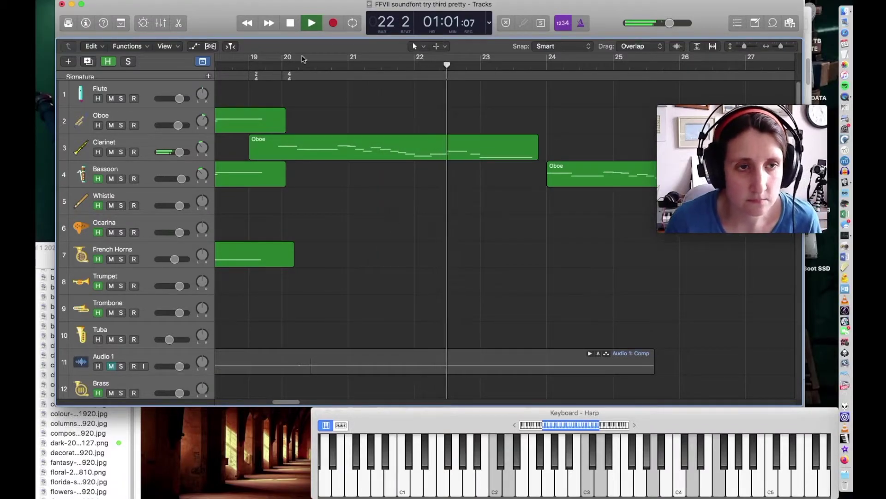
Step: Play a melody on the Flute track from just before bar 20 and capture it as a region ending at bar 24
{"action": "left_click", "coordinate": [145, 87]}
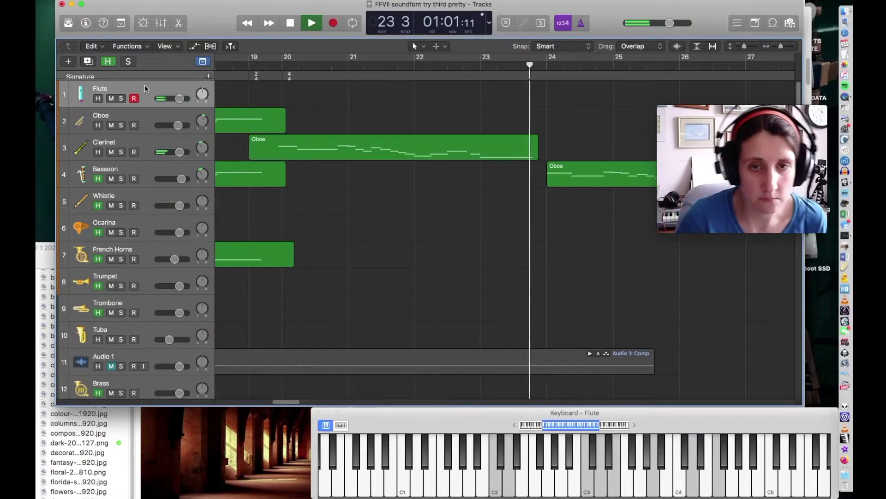
{"action": "key", "text": "space"}
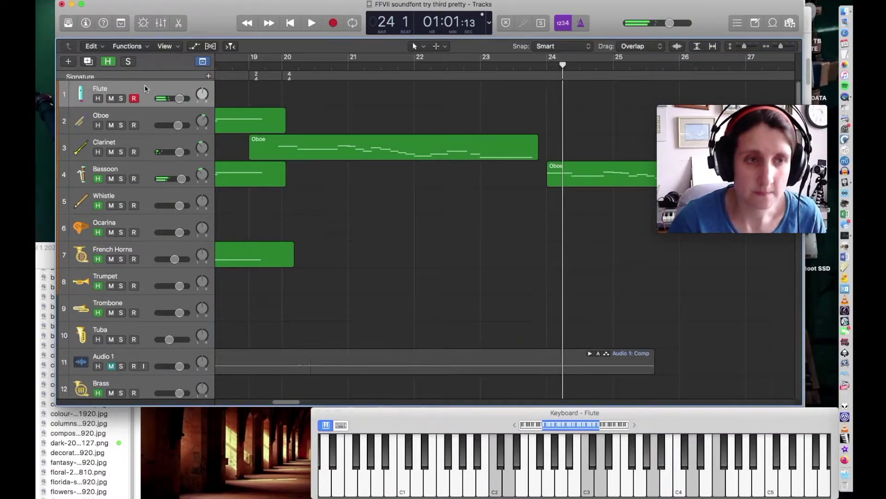
{"action": "left_click", "coordinate": [267, 65]}
{"action": "key", "text": "space"}
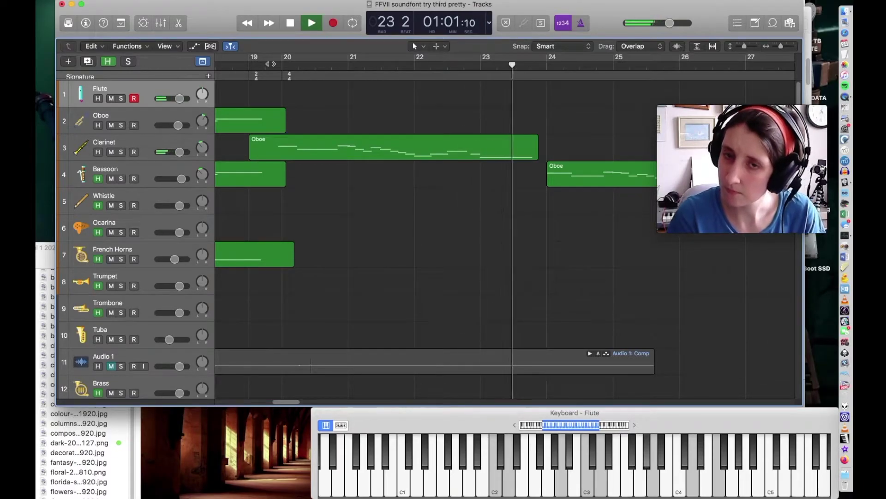
{"action": "key", "text": "space"}
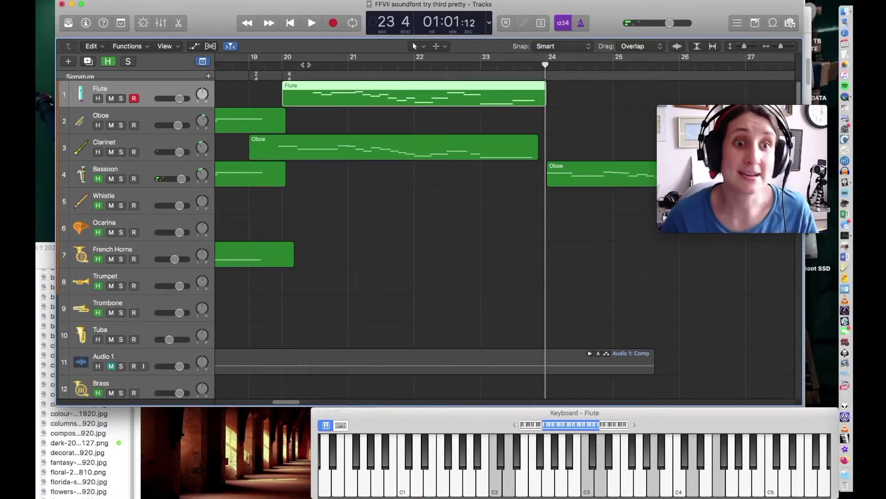
Step: Play back from just before bar 20 and check the flute melody in the Piano Roll, including the G3 note at 22 3
{"action": "key", "text": "shift+space"}
{"action": "left_click", "coordinate": [269, 64]}
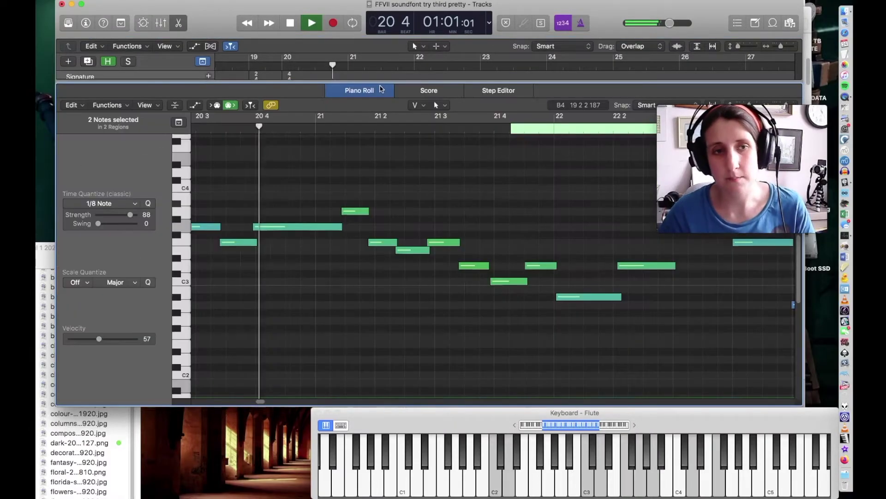
{"action": "double_click", "coordinate": [381, 88]}
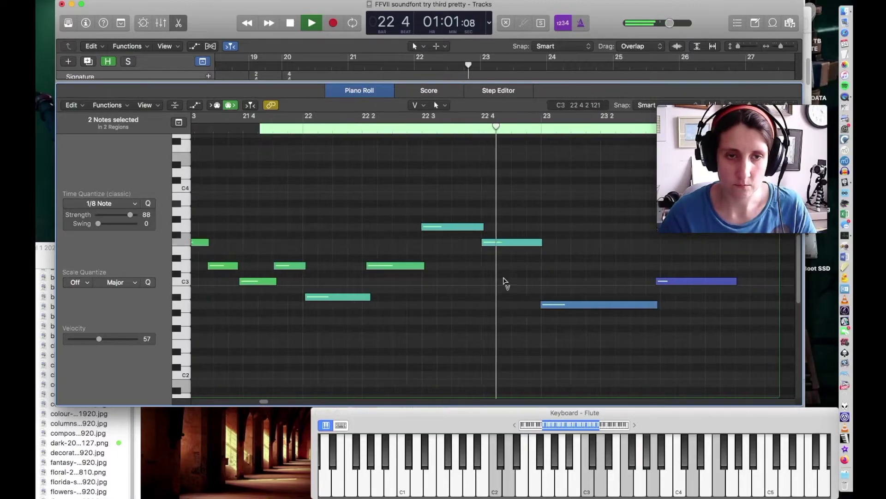
{"action": "key", "text": "space"}
{"action": "key", "text": "t"}
{"action": "key", "text": "t"}
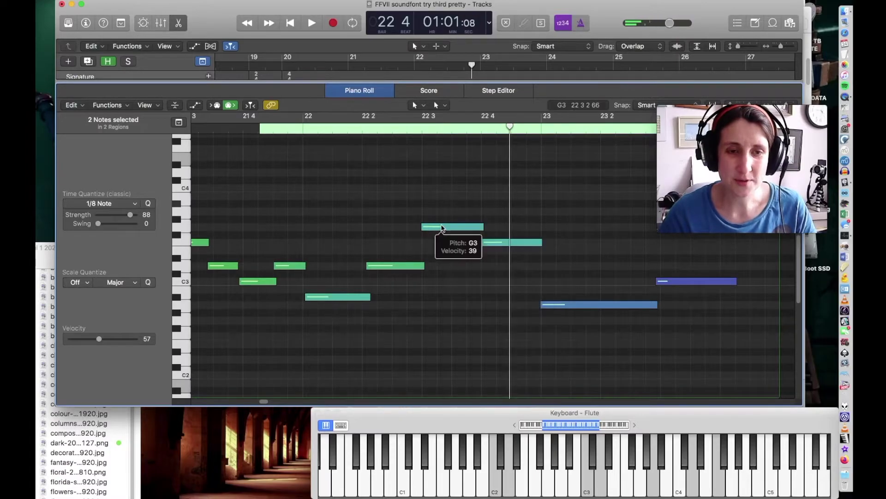
{"action": "left_click", "coordinate": [442, 227]}
Step: Record a harp part on the Harp track over bars 22 and 23 and play the Harp region back with the Pointer tool restored
{"action": "key", "text": "r"}
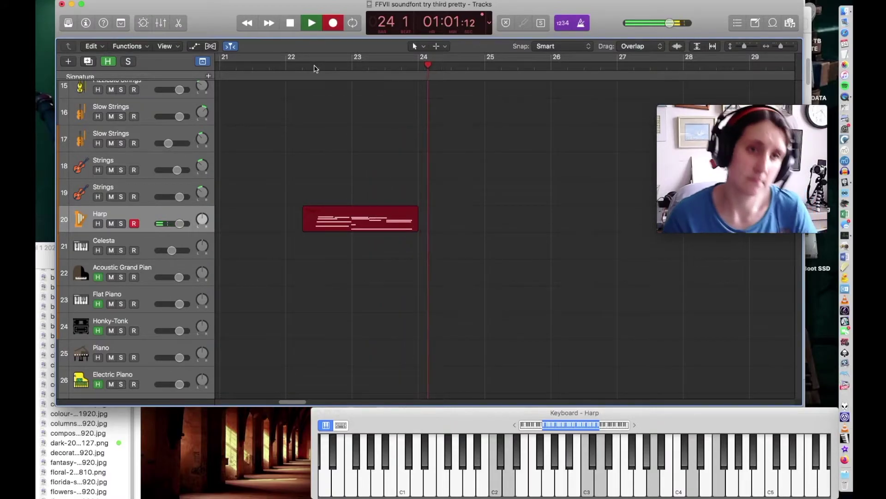
{"action": "key", "text": "space"}
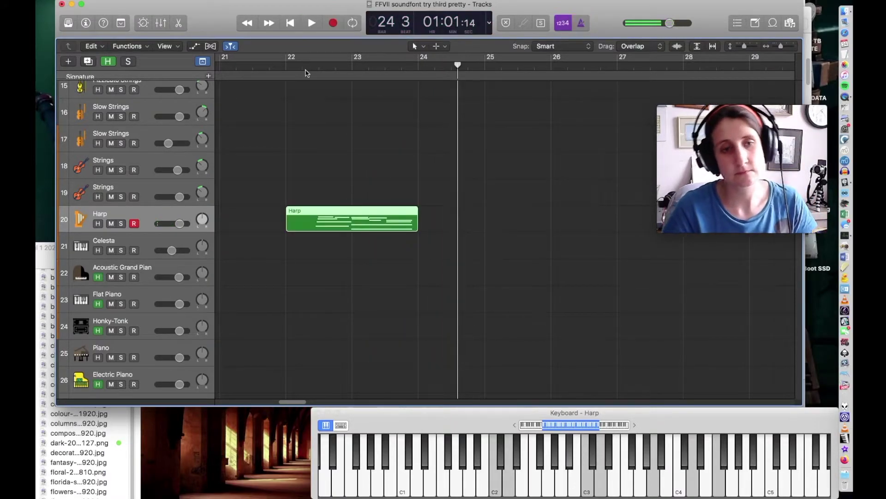
{"action": "left_click_drag", "start_coordinate": [299, 401], "coordinate": [286, 402]}
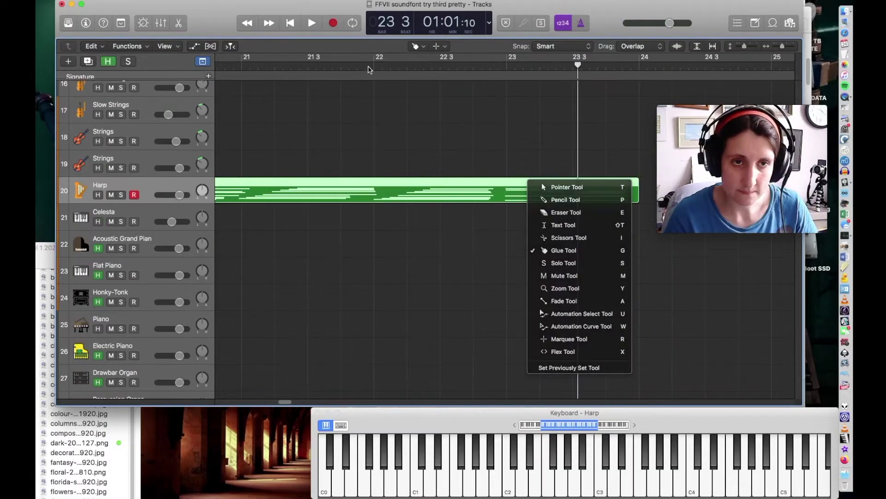
{"action": "key", "text": "Escape"}
{"action": "key", "text": "space"}
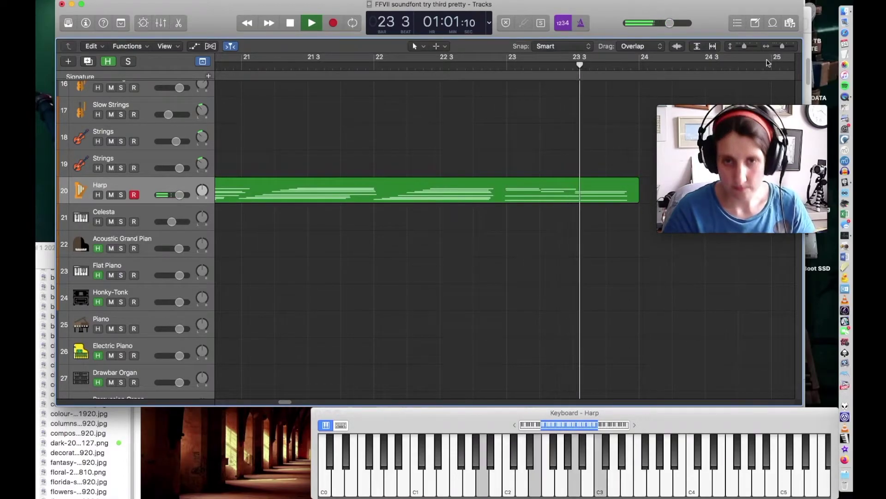
{"action": "left_click_drag", "start_coordinate": [782, 46], "coordinate": [781, 47]}
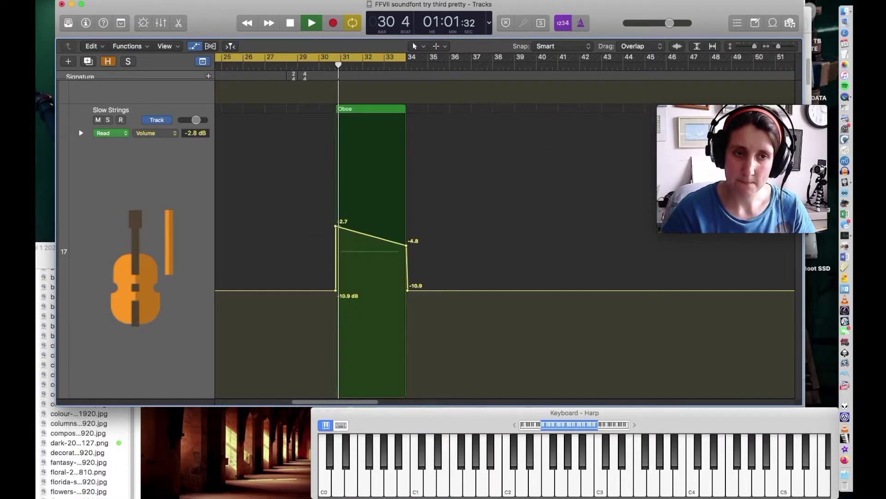
Step: Shape the Slow Strings volume automation over bars 31 to 33 as a fade with points at -3.1, -4.4 and -7.0 dB
{"action": "left_click_drag", "start_coordinate": [336, 226], "coordinate": [342, 229]}
{"action": "left_click", "coordinate": [390, 242]}
{"action": "left_click_drag", "start_coordinate": [406, 245], "coordinate": [400, 263]}
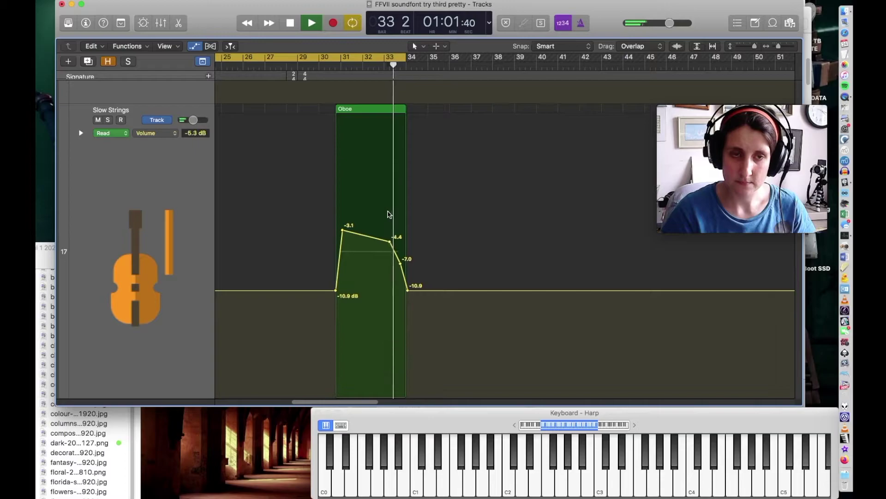
{"action": "key", "text": "z"}
Step: Examine the notes of the Nylon Guitar region starting at bar 31 in the Piano Roll
{"action": "scroll", "coordinate": [466, 194], "scroll_direction": "down", "scroll_amount": 10}
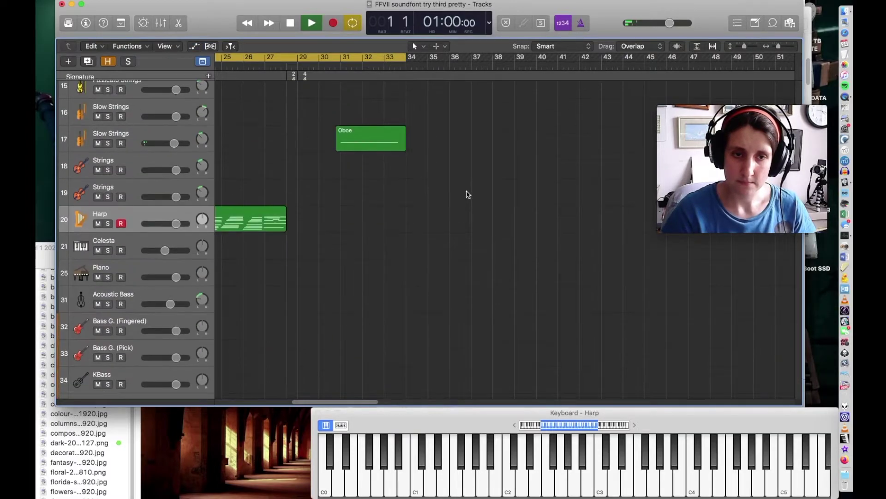
{"action": "scroll", "coordinate": [485, 327], "scroll_direction": "down", "scroll_amount": 3}
{"action": "scroll", "coordinate": [439, 332], "scroll_direction": "up", "scroll_amount": 6}
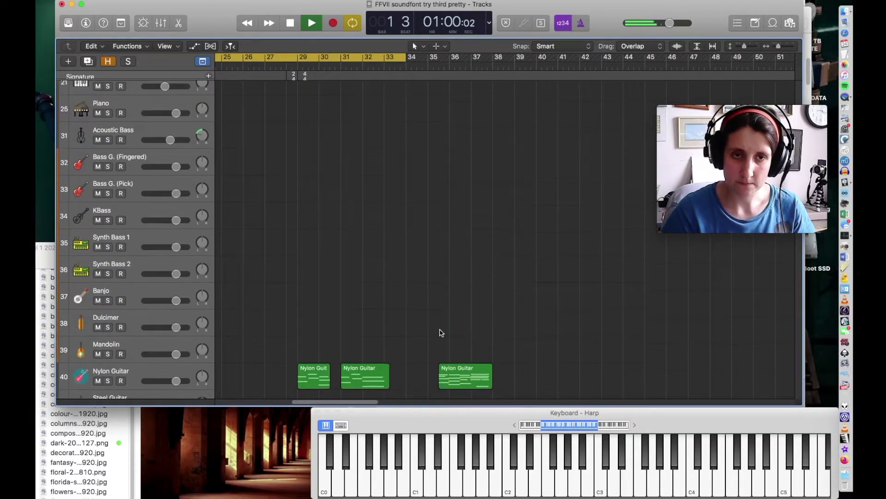
{"action": "scroll", "coordinate": [441, 332], "scroll_direction": "down", "scroll_amount": 5}
{"action": "double_click", "coordinate": [385, 311]}
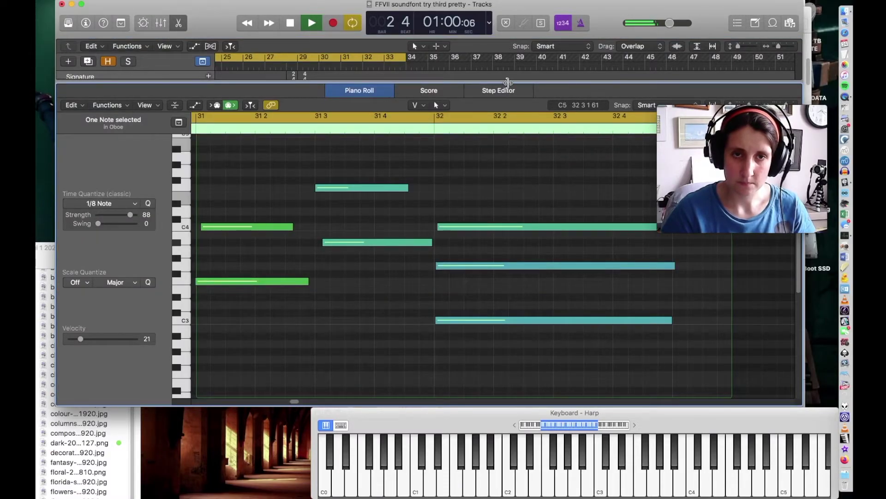
{"action": "double_click", "coordinate": [507, 83]}
Step: Trim the end of the Nylon Guitar region starting at bar 31 and extend the region to bar 34
{"action": "scroll", "coordinate": [436, 220], "scroll_direction": "up", "scroll_amount": 3}
{"action": "mouse_move", "coordinate": [386, 225]}
{"action": "left_mouse_down"}
{"action": "mouse_move", "coordinate": [411, 225]}
{"action": "mouse_move", "coordinate": [392, 227]}
{"action": "left_mouse_up"}
{"action": "key", "text": "t"}
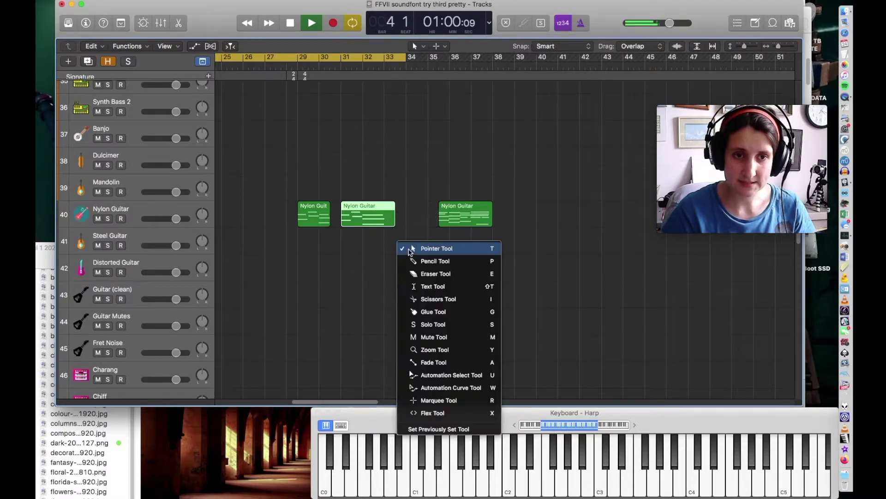
{"action": "left_click", "coordinate": [423, 299]}
{"action": "left_click", "coordinate": [391, 224]}
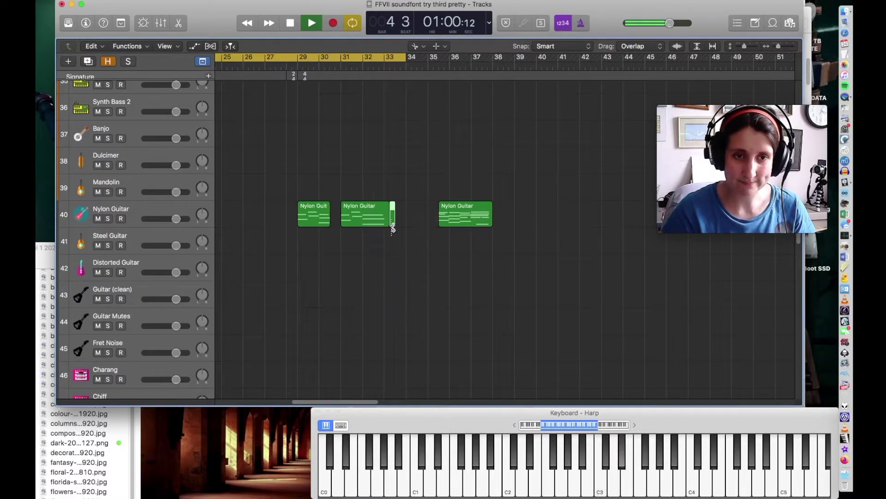
{"action": "key", "text": "t"}
{"action": "left_click", "coordinate": [414, 200]}
{"action": "left_click_drag", "start_coordinate": [417, 211], "coordinate": [405, 225]}
Step: Lengthen the three Nylon Guitar chord notes at bar 32 so they end in beat 4 of bar 33
{"action": "key", "text": "e"}
{"action": "left_click_drag", "start_coordinate": [626, 364], "coordinate": [603, 222]}
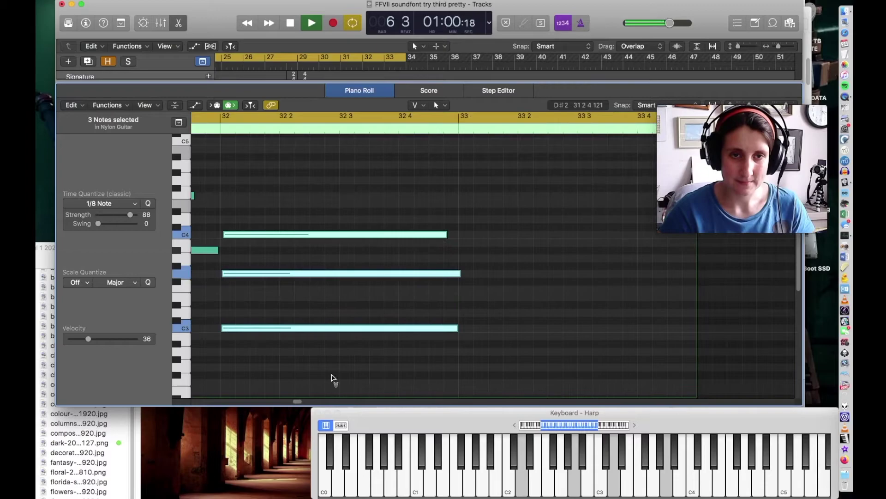
{"action": "left_click_drag", "start_coordinate": [458, 273], "coordinate": [661, 280]}
{"action": "key", "text": "e"}
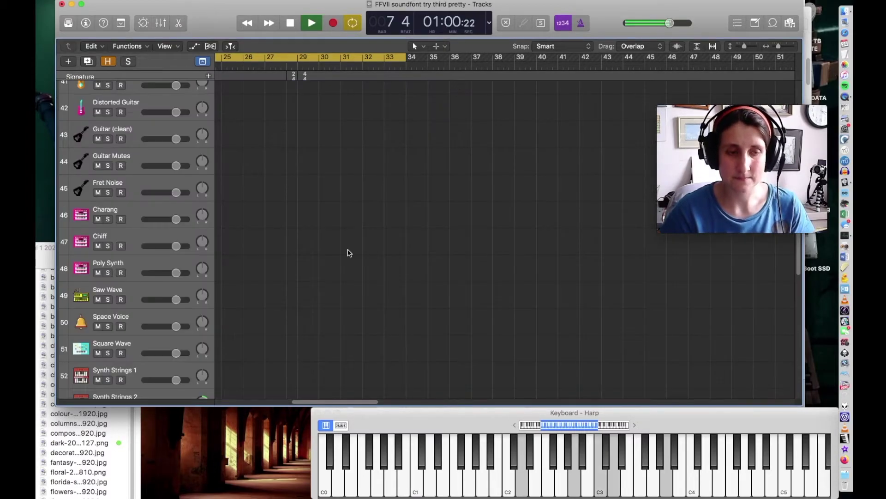
Step: Try the two Harp regions of bars 20 to 28 on the Celesta track and audition them from bar 25
{"action": "scroll", "coordinate": [534, 271], "scroll_direction": "up", "scroll_amount": 6}
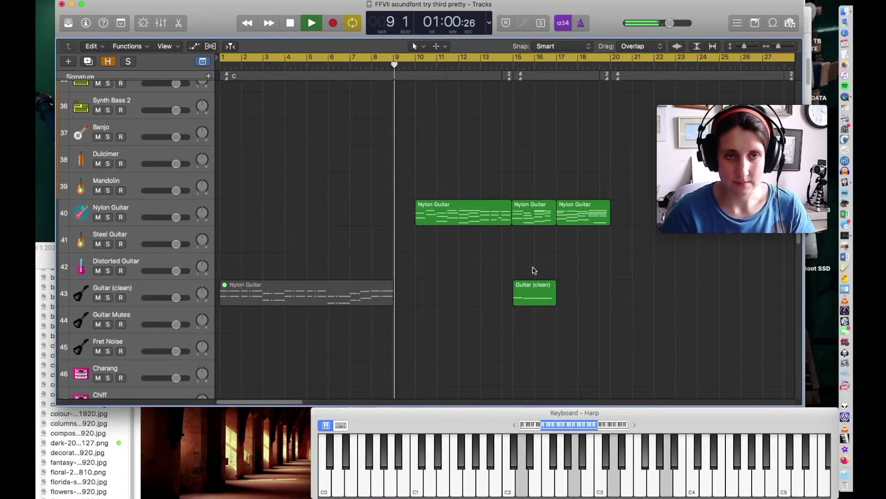
{"action": "scroll", "coordinate": [534, 271], "scroll_direction": "up", "scroll_amount": 10}
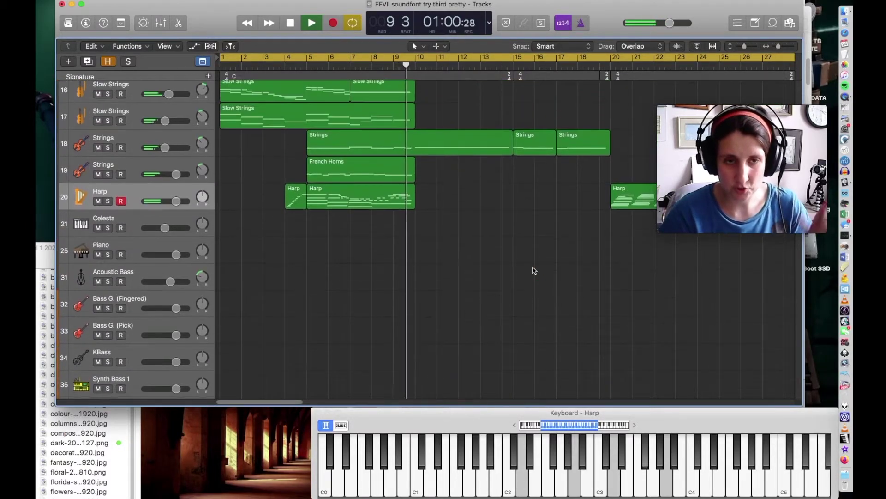
{"action": "scroll", "coordinate": [534, 271], "scroll_direction": "up", "scroll_amount": 3}
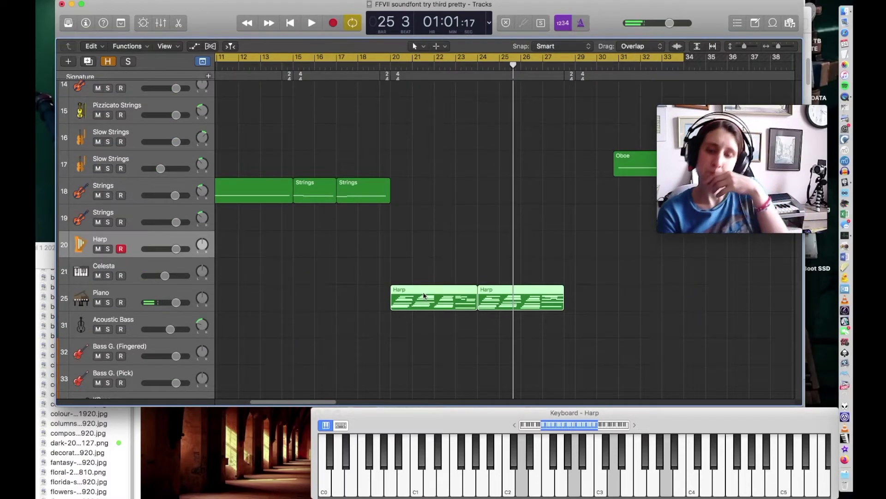
{"action": "left_click_drag", "start_coordinate": [421, 298], "coordinate": [422, 266]}
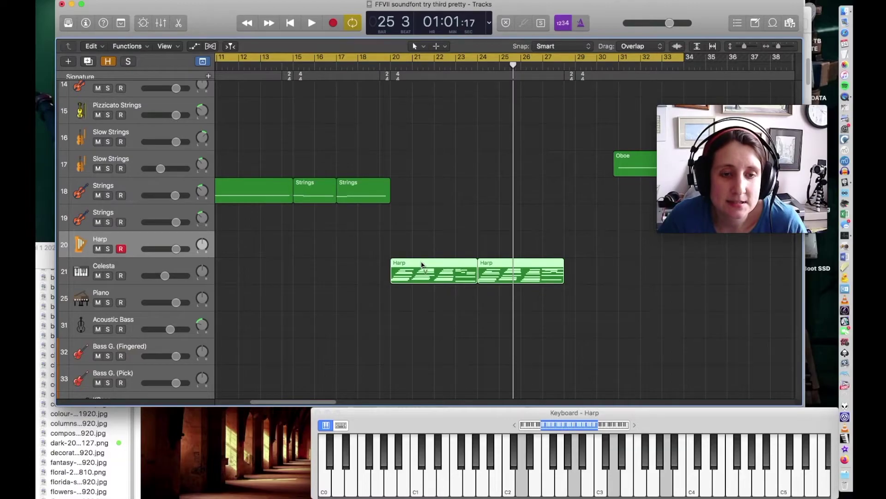
{"action": "double_click", "coordinate": [421, 261]}
{"action": "key", "text": "super+a"}
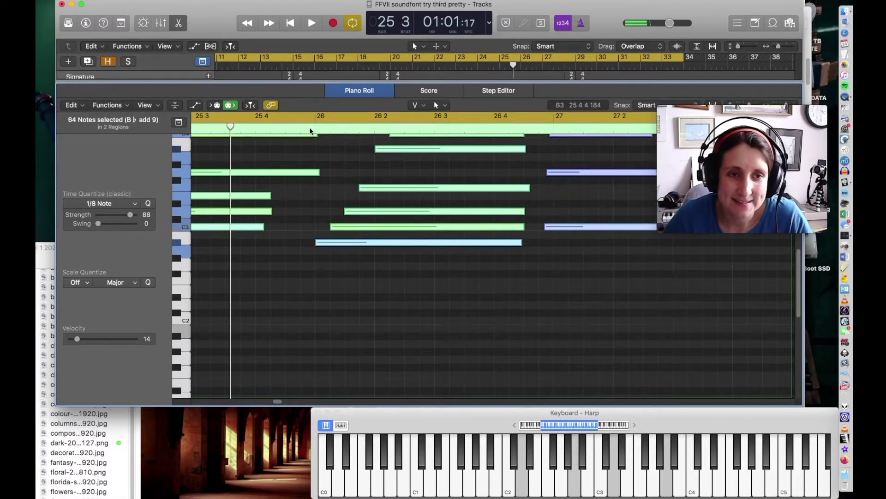
{"action": "key", "text": "space"}
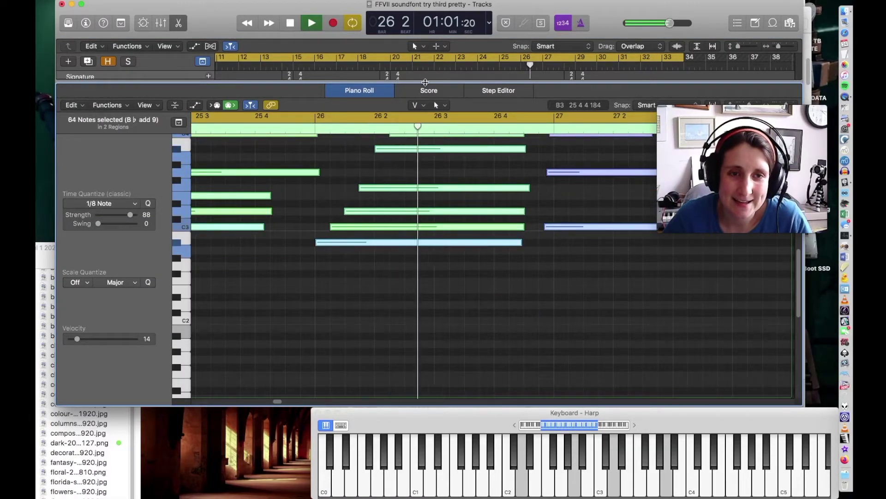
{"action": "key", "text": "e"}
{"action": "scroll", "coordinate": [457, 356], "scroll_direction": "up", "scroll_amount": 5}
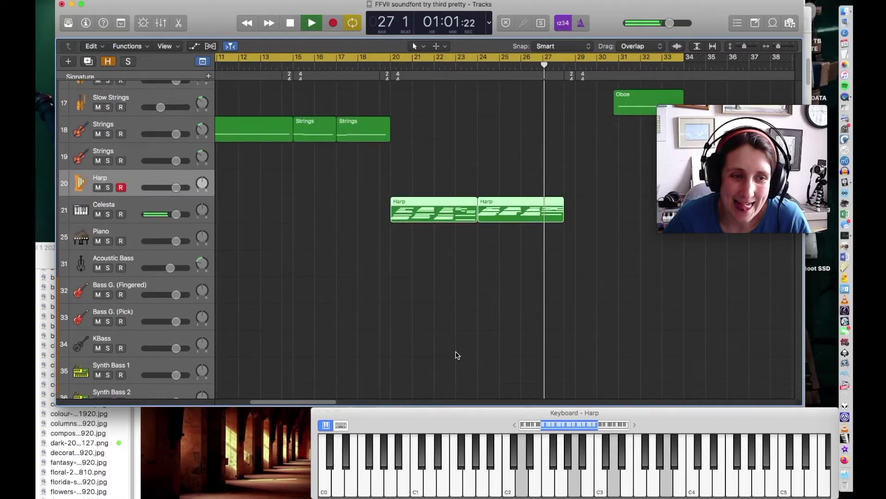
Step: Shorten the long G4 harp note at bar 27 to end at bar 29 and delete the low note at bar 28
{"action": "key", "text": "e"}
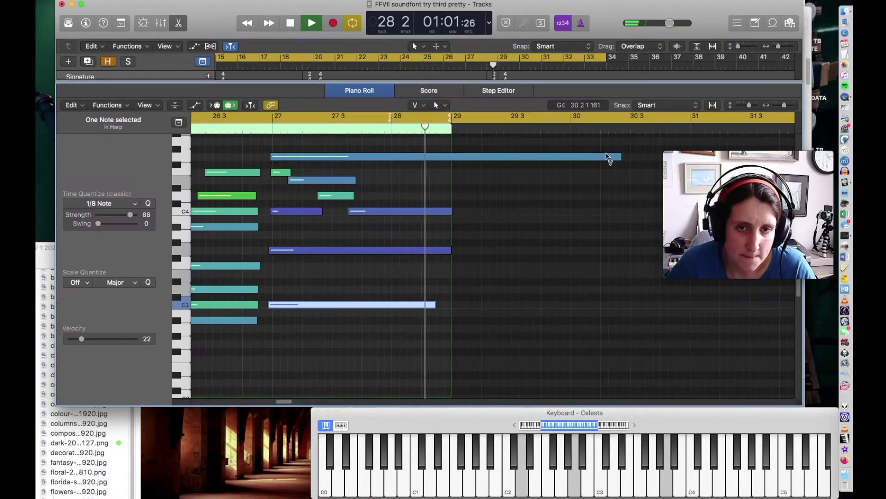
{"action": "left_click_drag", "start_coordinate": [620, 146], "coordinate": [450, 271]}
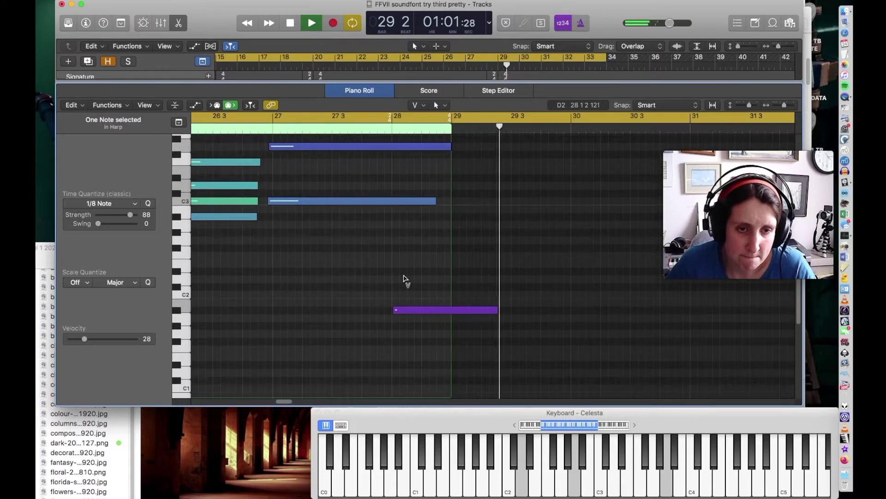
{"action": "left_click", "coordinate": [405, 310]}
{"action": "key", "text": "Delete"}
Step: Play the edited harp part from just before bar 27 and again from just before bar 24
{"action": "left_click", "coordinate": [263, 128]}
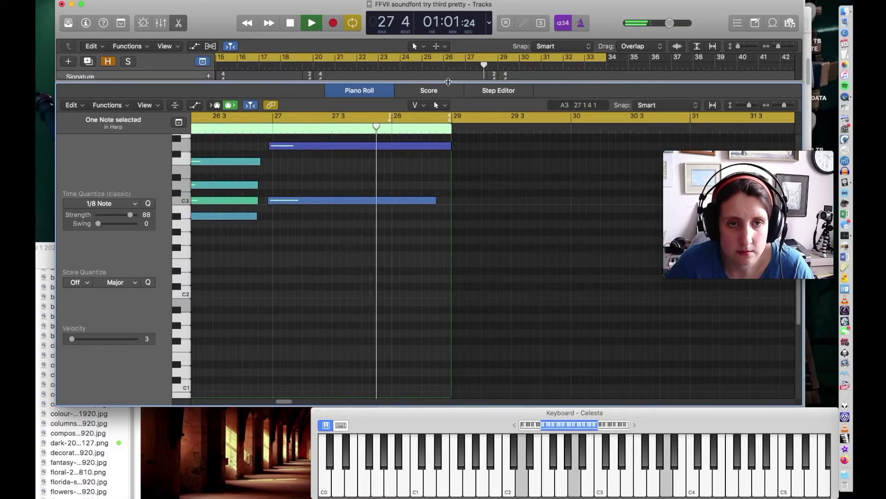
{"action": "key", "text": "e"}
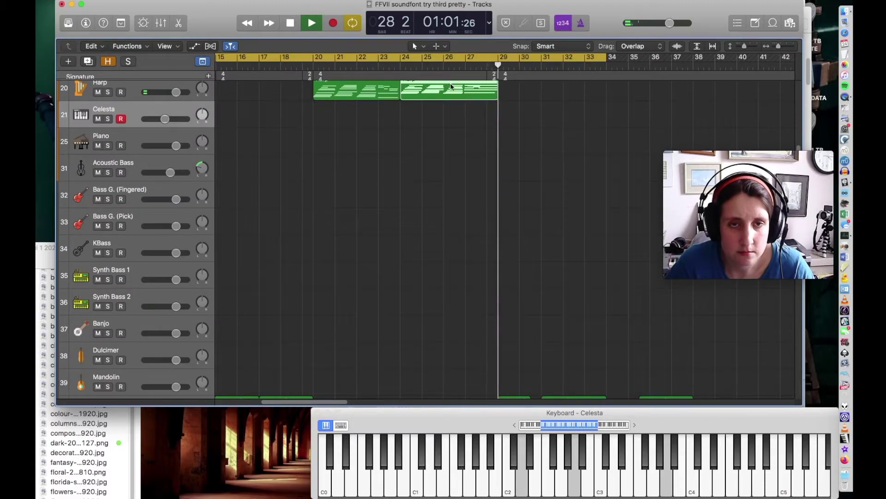
{"action": "scroll", "coordinate": [415, 231], "scroll_direction": "up", "scroll_amount": 4}
{"action": "left_click", "coordinate": [394, 66]}
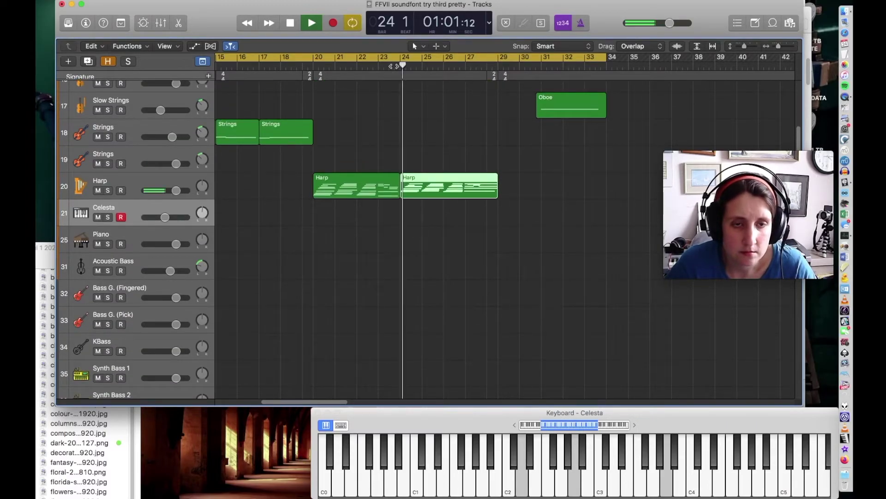
Step: Open the second Harp region and soften the bar 26 arpeggio by lowering the velocity of its D4 note
{"action": "scroll", "coordinate": [491, 317], "scroll_direction": "up", "scroll_amount": 9}
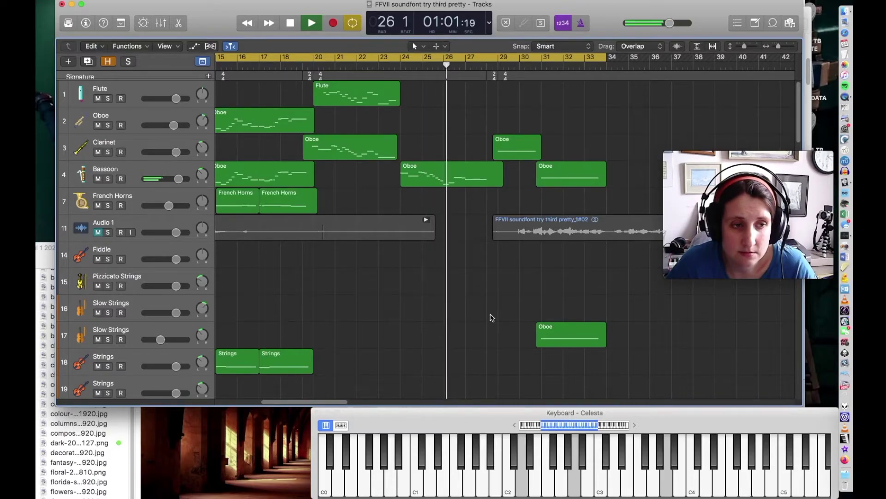
{"action": "scroll", "coordinate": [491, 316], "scroll_direction": "down", "scroll_amount": 4}
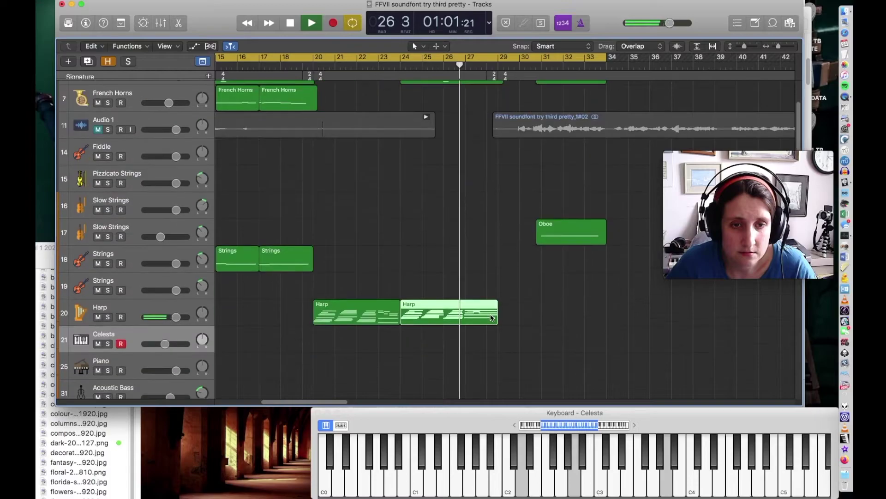
{"action": "double_click", "coordinate": [452, 310]}
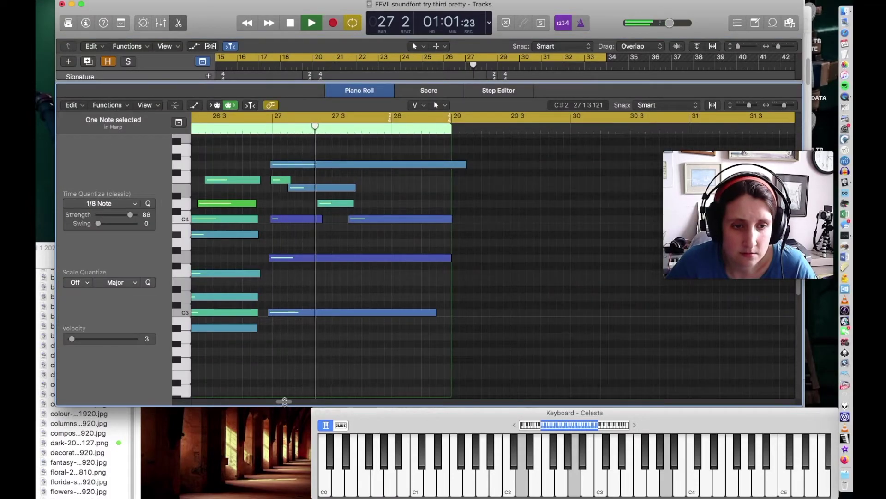
{"action": "left_click_drag", "start_coordinate": [285, 402], "coordinate": [280, 402]}
{"action": "key", "text": "space"}
{"action": "left_click_drag", "start_coordinate": [405, 203], "coordinate": [409, 233]}
{"action": "left_click_drag", "start_coordinate": [369, 376], "coordinate": [401, 178]}
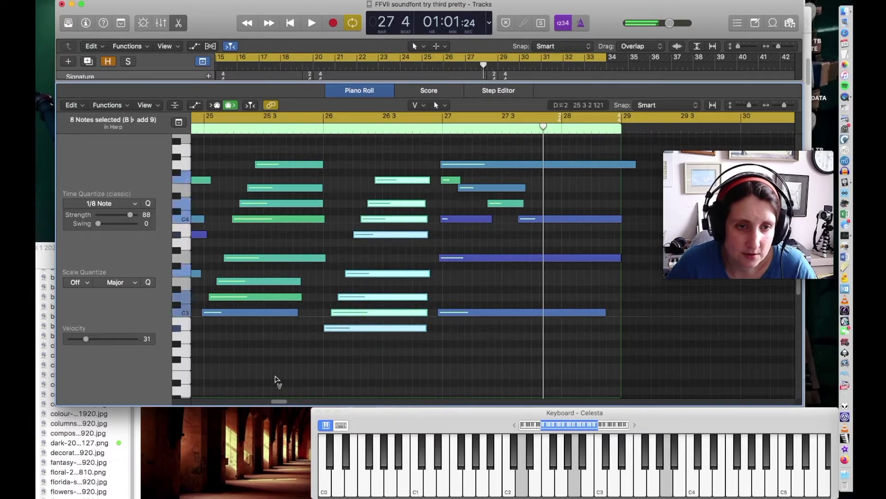
Step: Lower the velocities of the C4 and D3 harp notes in bar 25 and the C3 in bar 26, and audition from bar 24
{"action": "left_click_drag", "start_coordinate": [280, 402], "coordinate": [276, 403]}
{"action": "left_click_drag", "start_coordinate": [453, 219], "coordinate": [453, 243]}
{"action": "left_click_drag", "start_coordinate": [451, 297], "coordinate": [451, 308]}
{"action": "left_click_drag", "start_coordinate": [525, 313], "coordinate": [526, 323]}
{"action": "left_click", "coordinate": [263, 131]}
{"action": "key", "text": "space"}
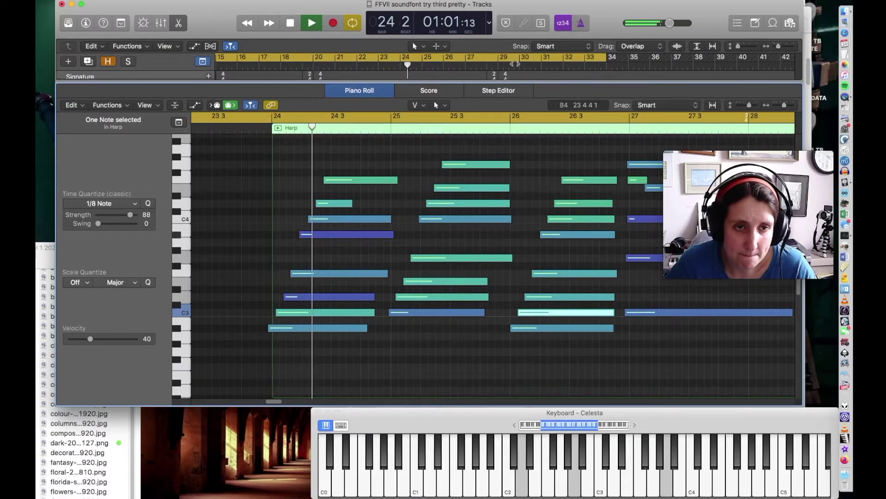
Step: Copy the first Slow Strings region on track 16 from bar 1 to bar 24 and play from there
{"action": "scroll", "coordinate": [426, 194], "scroll_direction": "up", "scroll_amount": 5}
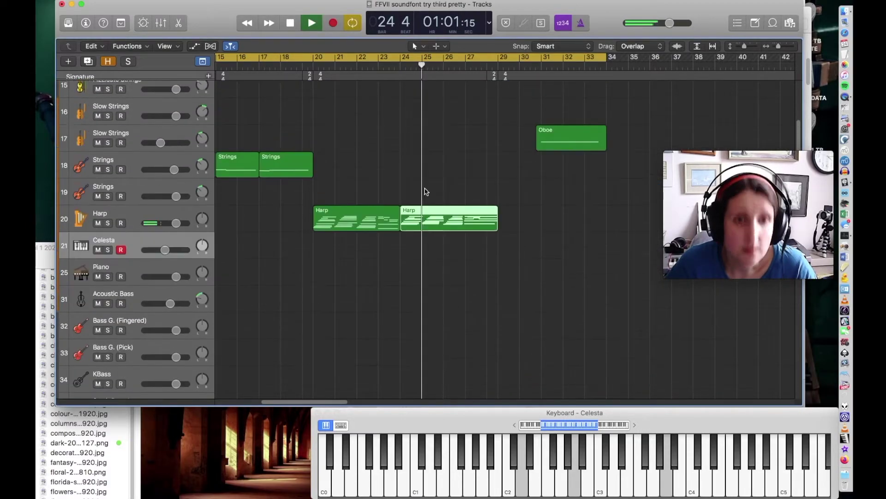
{"action": "left_click", "coordinate": [130, 137]}
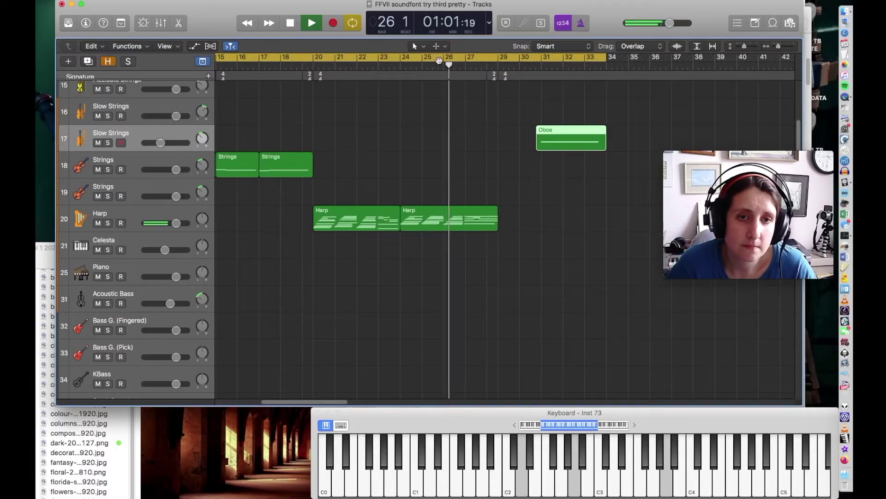
{"action": "scroll", "coordinate": [310, 401], "scroll_direction": "left", "scroll_amount": 2}
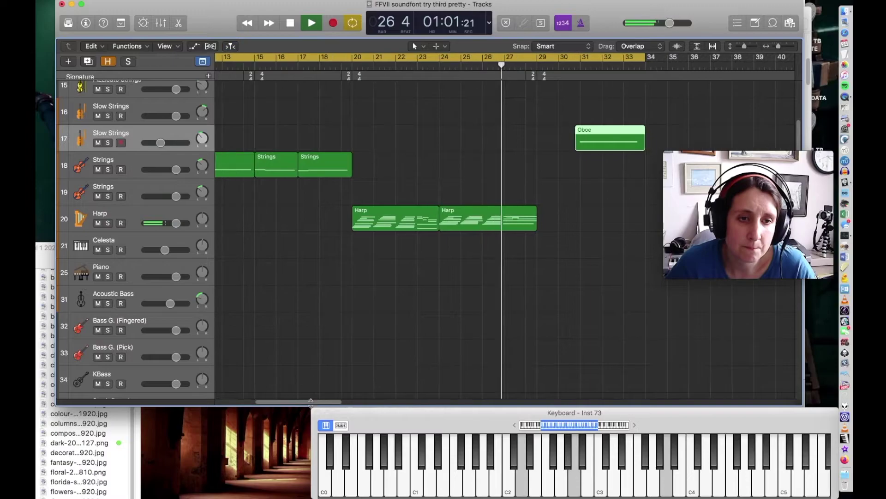
{"action": "scroll", "coordinate": [310, 400], "scroll_direction": "left", "scroll_amount": 10}
{"action": "scroll", "coordinate": [258, 399], "scroll_direction": "right", "scroll_amount": 5}
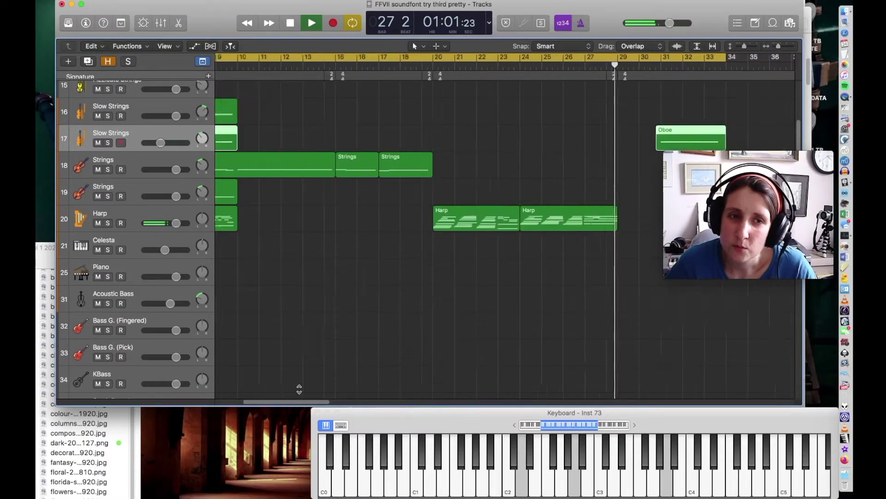
{"action": "scroll", "coordinate": [277, 395], "scroll_direction": "left", "scroll_amount": 2}
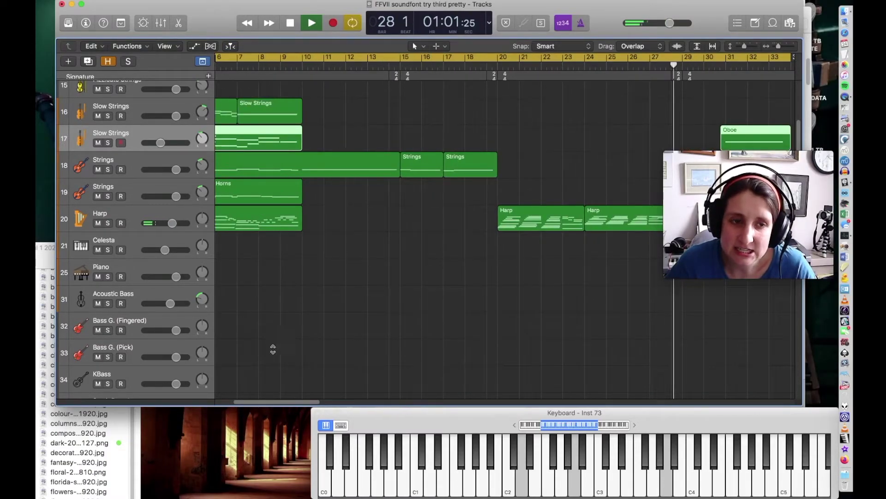
{"action": "scroll", "coordinate": [417, 94], "scroll_direction": "left", "scroll_amount": 4}
{"action": "left_click_drag", "start_coordinate": [779, 46], "coordinate": [777, 45]}
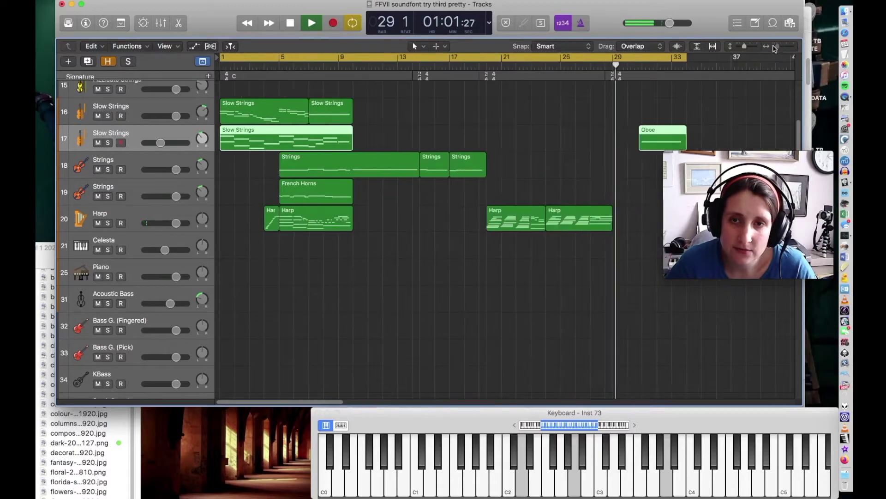
{"action": "left_click_drag", "start_coordinate": [258, 115], "coordinate": [585, 115]}
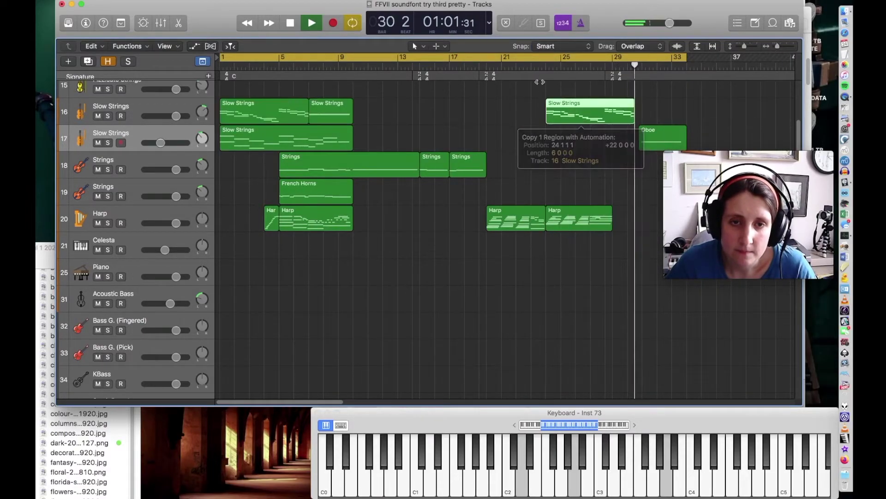
{"action": "left_click", "coordinate": [542, 68]}
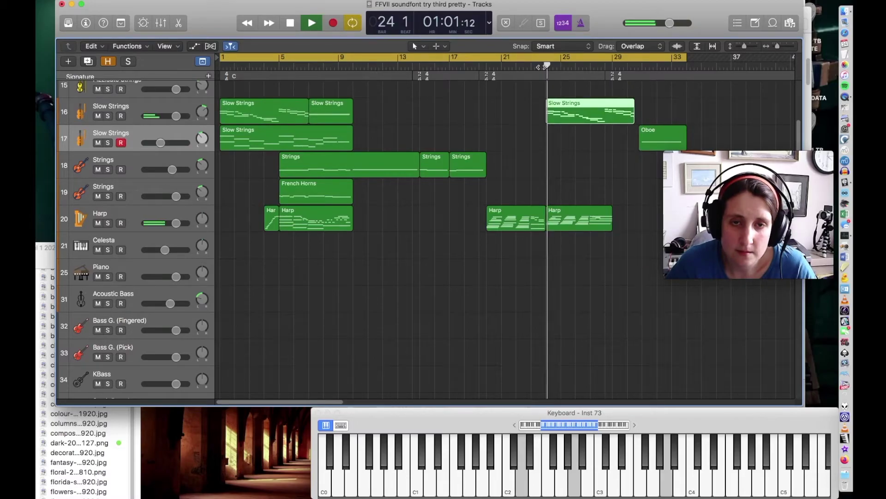
Step: In the copied Slow Strings region, shorten the E4 note before bar 25 and raise the G#3 note at bar 26 beat 3 to A3
{"action": "double_click", "coordinate": [588, 106]}
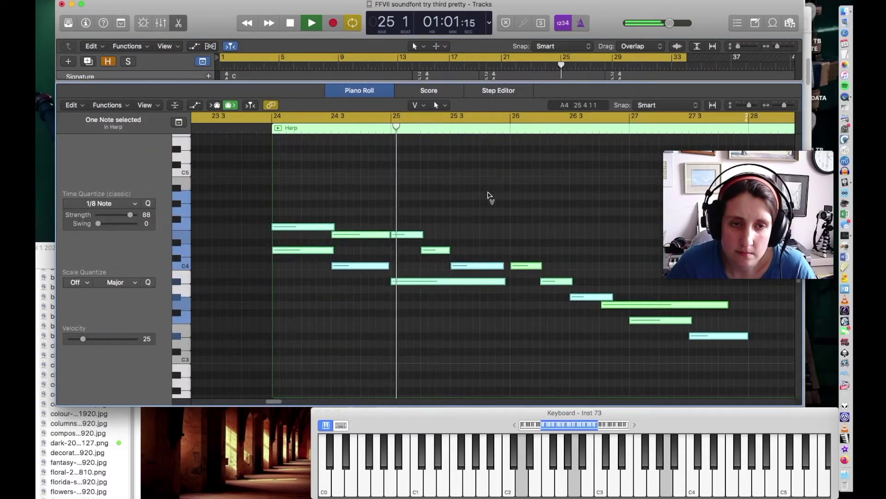
{"action": "left_click_drag", "start_coordinate": [391, 234], "coordinate": [386, 235]}
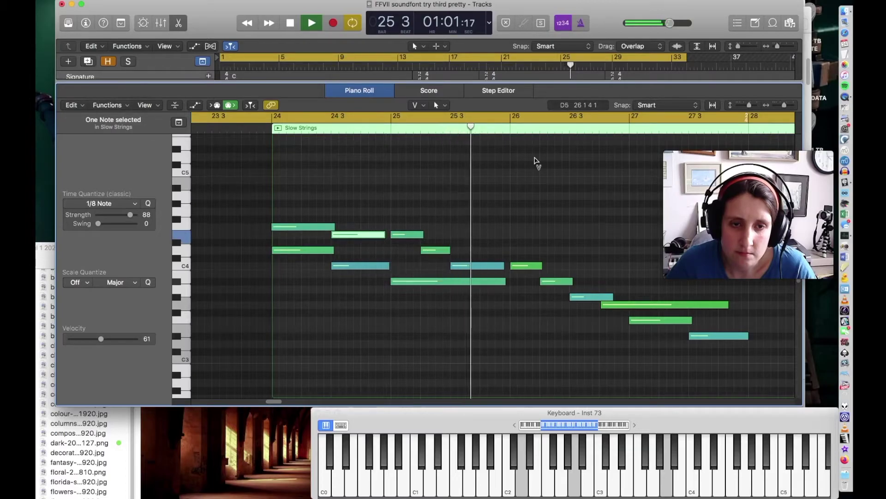
{"action": "left_click_drag", "start_coordinate": [274, 400], "coordinate": [279, 400]}
{"action": "key", "text": "space"}
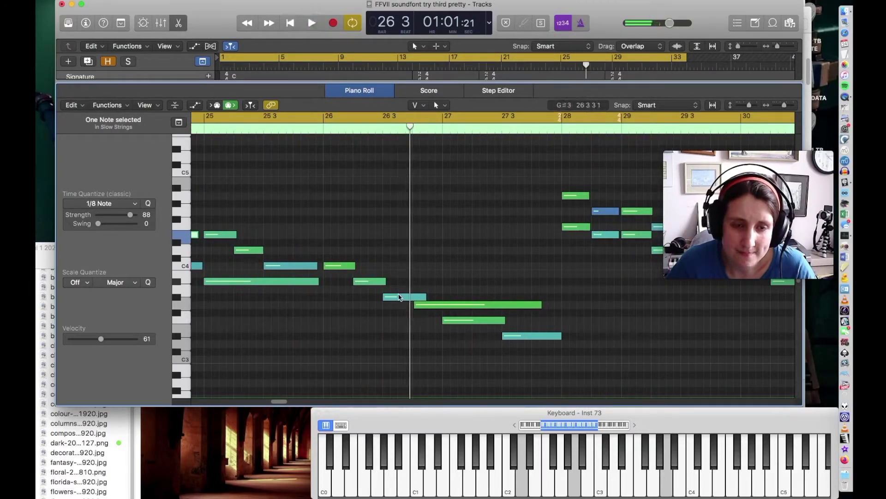
{"action": "left_click_drag", "start_coordinate": [399, 296], "coordinate": [399, 292]}
{"action": "left_click", "coordinate": [446, 304]}
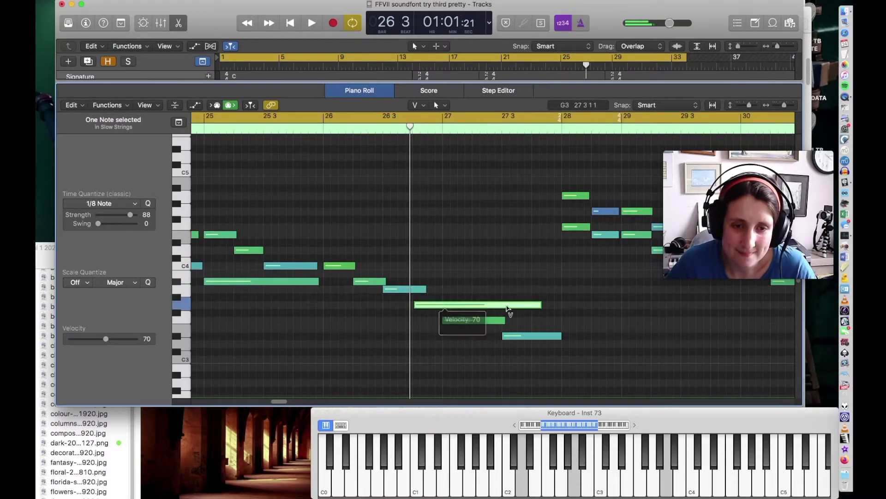
{"action": "key", "text": "space"}
{"action": "key", "text": "space"}
Step: Move the D4 note at the start of bar 24 up to A4 and audition the strings from just before bar 24
{"action": "left_click_drag", "start_coordinate": [277, 401], "coordinate": [273, 401]}
{"action": "left_click", "coordinate": [318, 227]}
{"action": "right_click", "coordinate": [319, 226]}
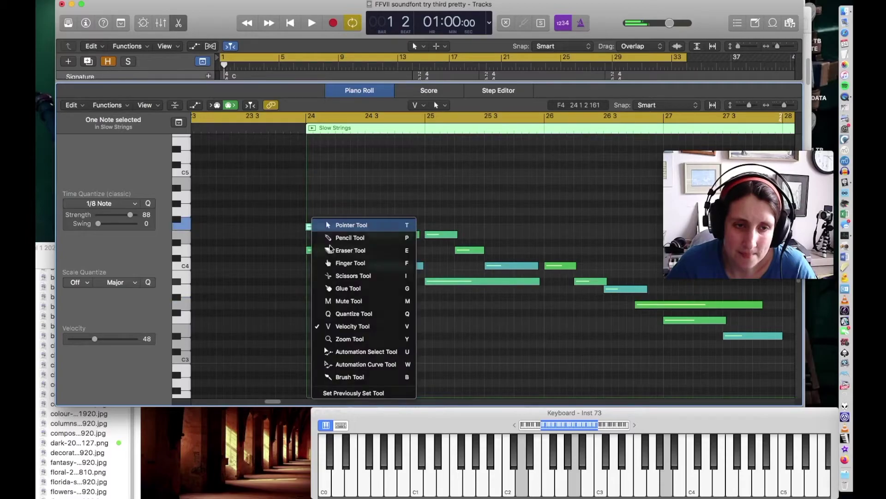
{"action": "key", "text": "Escape"}
{"action": "left_click", "coordinate": [327, 251]}
{"action": "left_click_drag", "start_coordinate": [326, 250], "coordinate": [327, 196]}
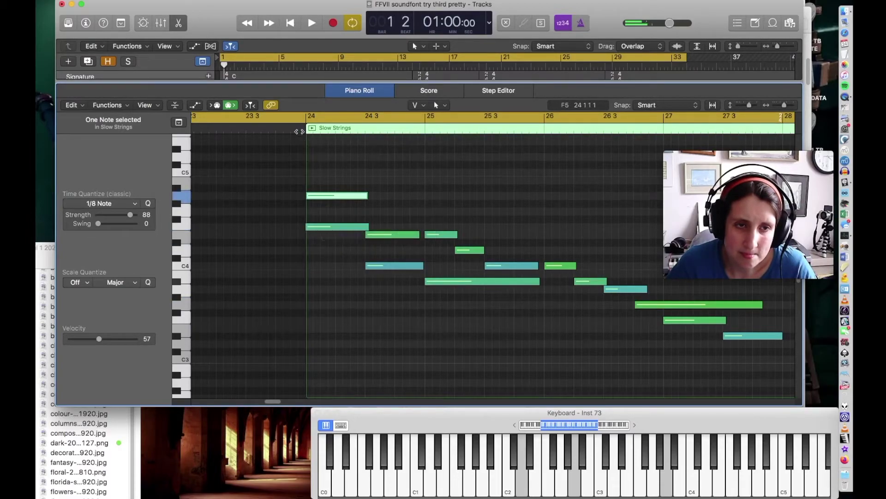
{"action": "key", "text": "space"}
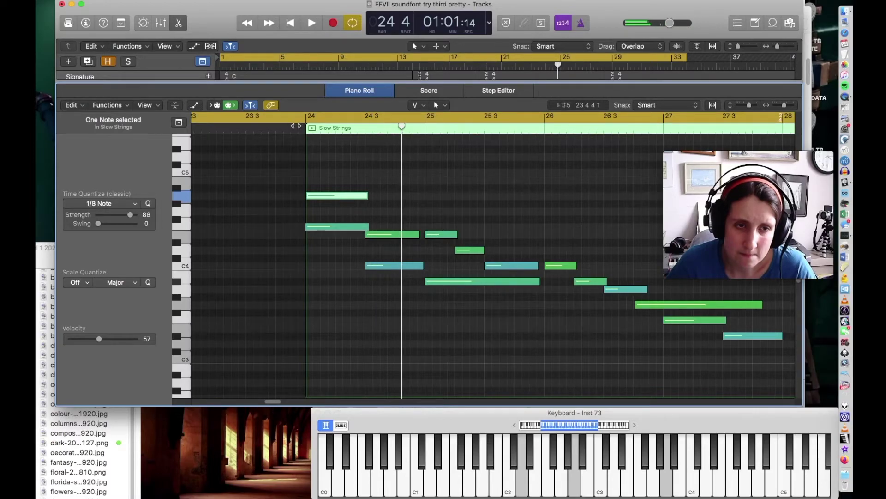
{"action": "left_click", "coordinate": [296, 126]}
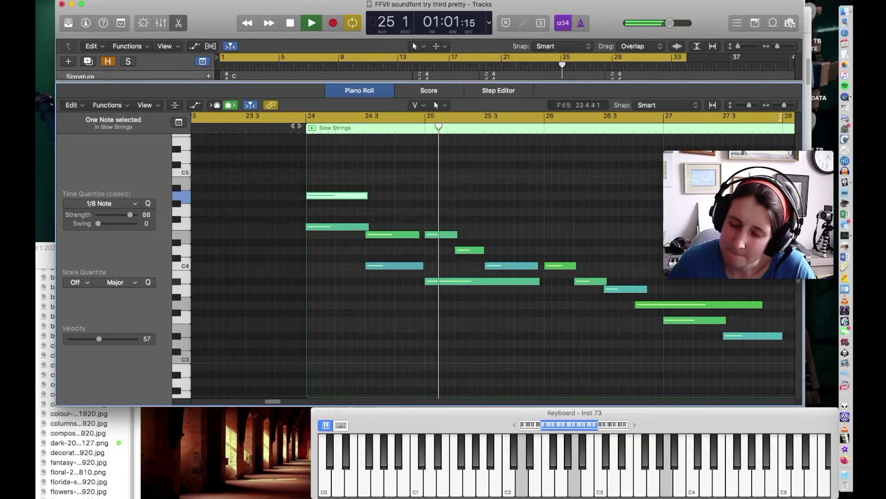
Step: Raise the long A#3 note at bar 25 to F4 and extend it to end at beat 3 of bar 27
{"action": "key", "text": "space"}
{"action": "left_click_drag", "start_coordinate": [439, 281], "coordinate": [443, 217]}
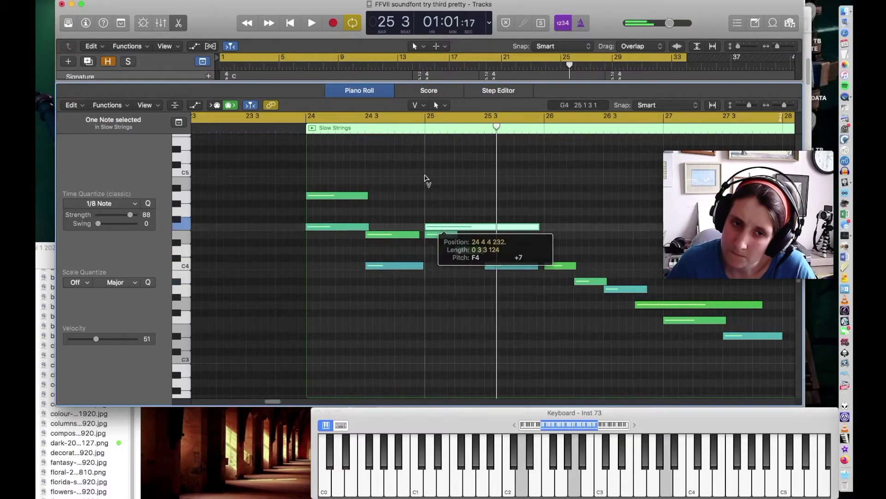
{"action": "left_click", "coordinate": [415, 118]}
{"action": "key", "text": "space"}
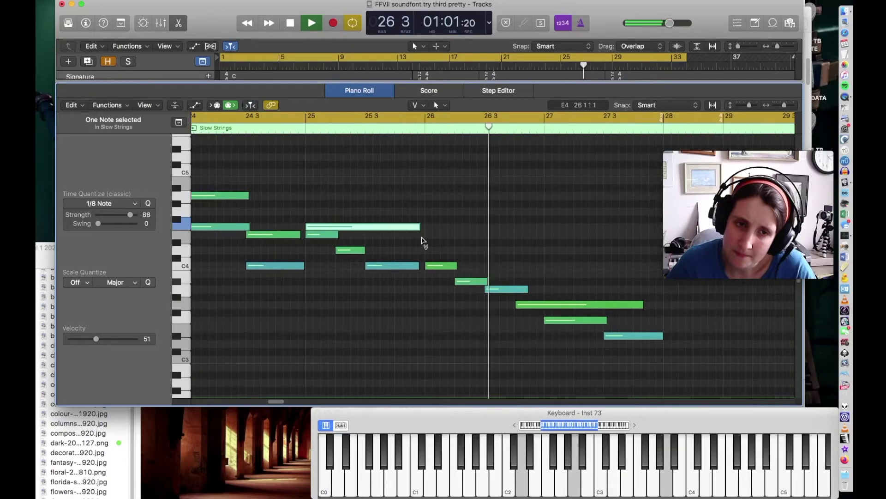
{"action": "left_click_drag", "start_coordinate": [418, 228], "coordinate": [633, 243]}
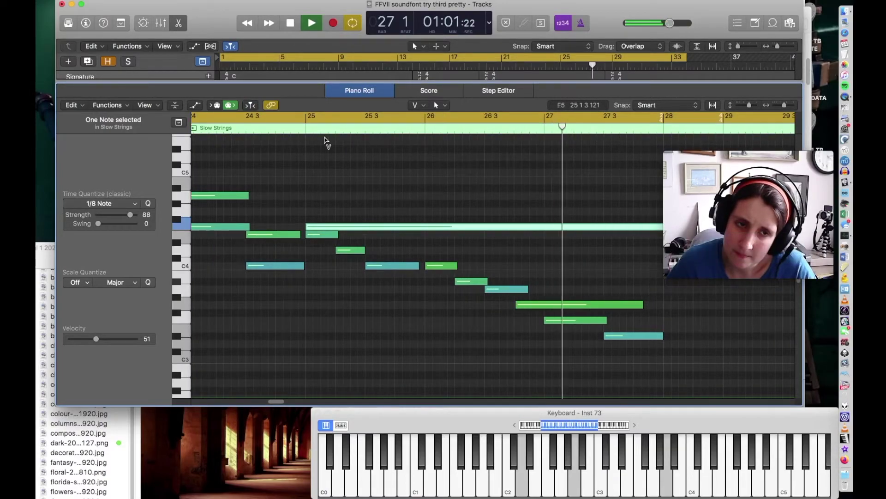
{"action": "left_click", "coordinate": [292, 131]}
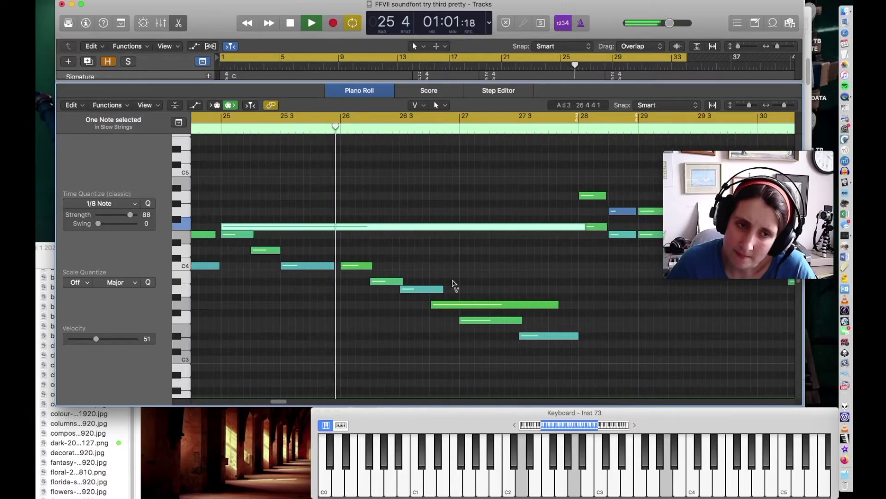
{"action": "left_click_drag", "start_coordinate": [584, 227], "coordinate": [514, 239]}
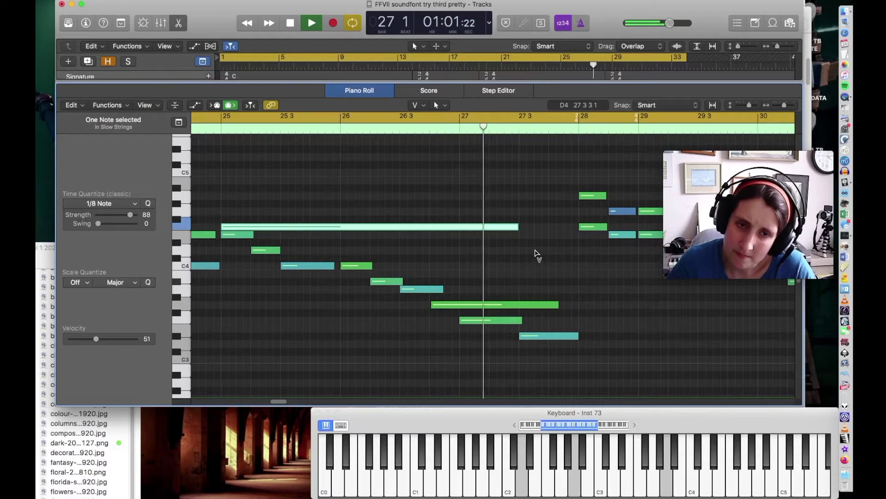
Step: Delete all notes from bar 28 onward in the copied Slow Strings region
{"action": "key", "text": "space"}
{"action": "left_click_drag", "start_coordinate": [574, 168], "coordinate": [780, 295]}
{"action": "key", "text": "Delete"}
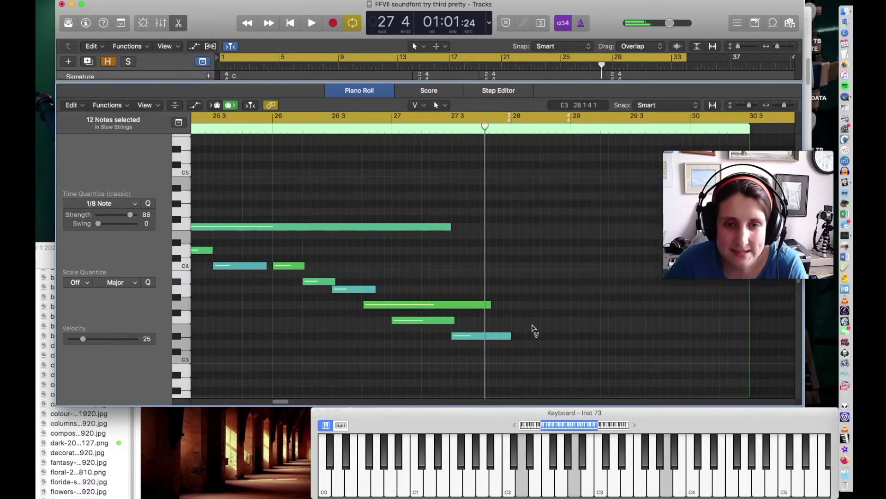
Step: Move the bar 27 D#3 and F3 notes to E4 and C3, and lengthen them and the long G3 note into bar 28
{"action": "left_click_drag", "start_coordinate": [478, 338], "coordinate": [478, 240]}
{"action": "left_click_drag", "start_coordinate": [417, 305], "coordinate": [551, 358]}
{"action": "left_click", "coordinate": [418, 319]}
{"action": "left_click_drag", "start_coordinate": [511, 233], "coordinate": [562, 234]}
{"action": "left_click_drag", "start_coordinate": [490, 304], "coordinate": [511, 323]}
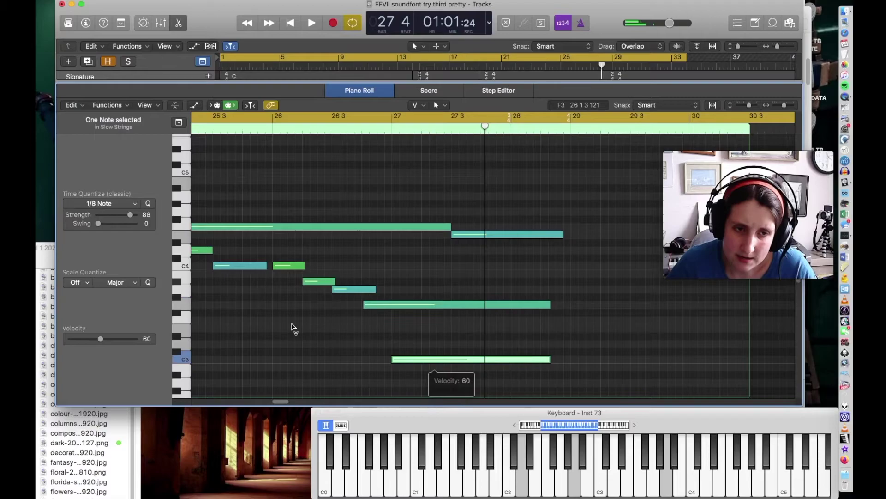
Step: Play the edited Slow Strings part from bar 24 through bar 27
{"action": "left_click", "coordinate": [291, 326]}
{"action": "scroll", "coordinate": [291, 326], "scroll_direction": "left", "scroll_amount": 10}
{"action": "key", "text": "space"}
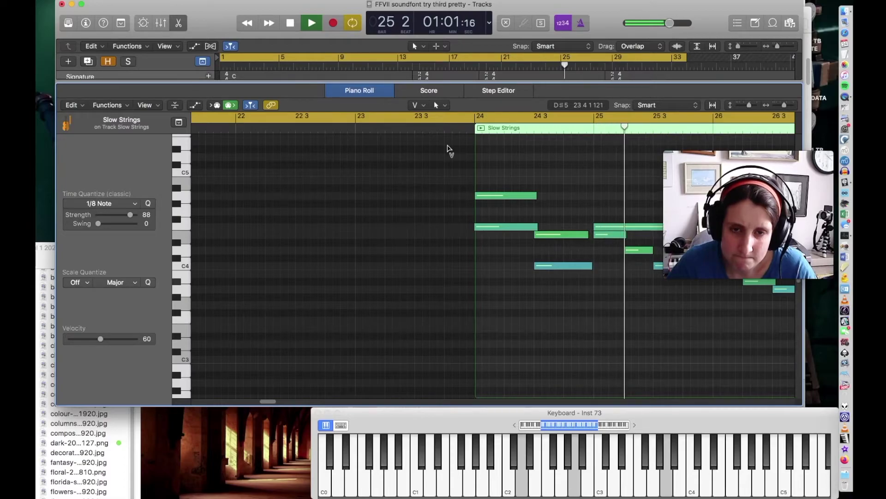
{"action": "left_click_drag", "start_coordinate": [269, 401], "coordinate": [284, 401]}
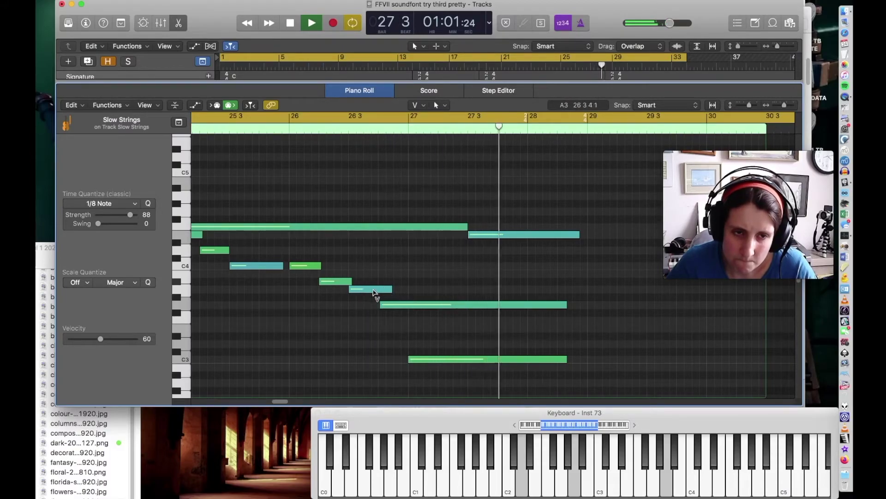
{"action": "key", "text": "space"}
Step: Cut the lower-voice notes of bars 24 to 28 from the Slow Strings region, leaving the upper voice in place
{"action": "left_click_drag", "start_coordinate": [437, 377], "coordinate": [495, 251]}
{"action": "scroll", "coordinate": [279, 407], "scroll_direction": "right", "scroll_amount": 3}
{"action": "scroll", "coordinate": [280, 408], "scroll_direction": "right", "scroll_amount": 6}
{"action": "left_click", "coordinate": [344, 238], "text": "shift"}
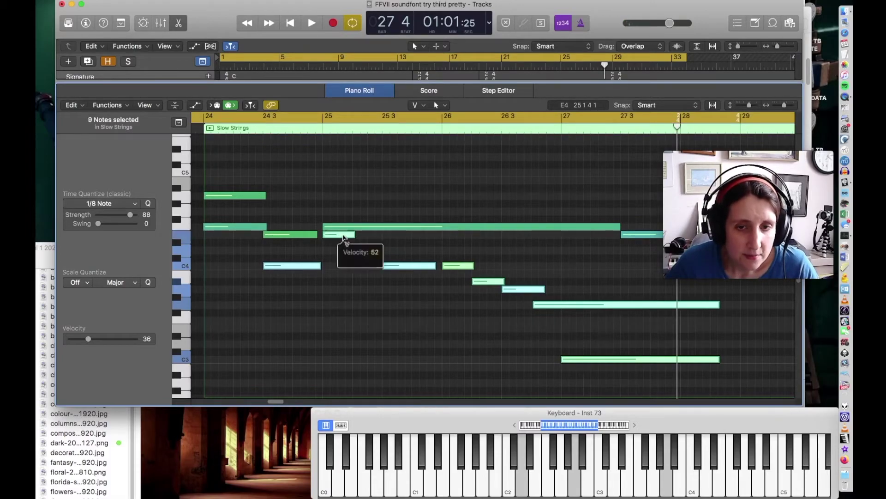
{"action": "left_click", "coordinate": [289, 236], "text": "shift"}
{"action": "left_click", "coordinate": [289, 235], "text": "shift"}
{"action": "left_click", "coordinate": [256, 227], "text": "shift"}
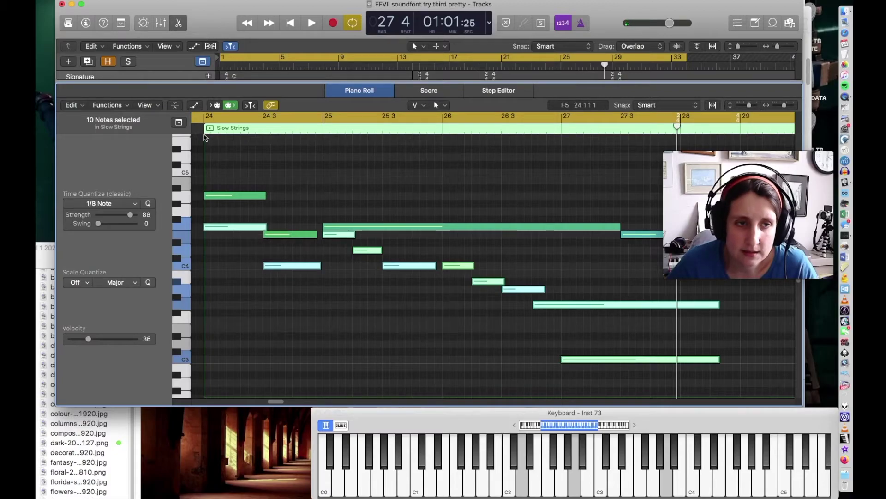
{"action": "key", "text": "super+x"}
Step: Create a region at bar 24 on the second Slow Strings track (17), paste the cut notes into it and play from there
{"action": "left_click", "coordinate": [204, 130]}
{"action": "key", "text": "p"}
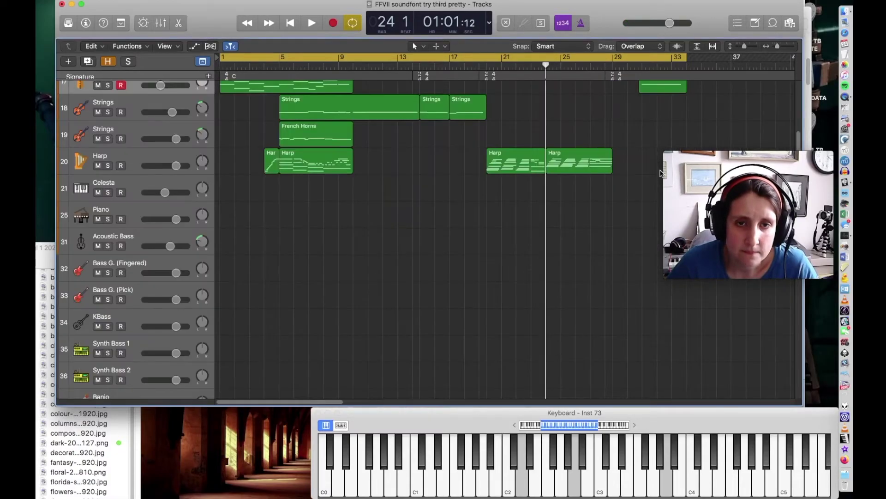
{"action": "scroll", "coordinate": [660, 173], "scroll_direction": "up", "scroll_amount": 4}
{"action": "key", "text": "t"}
{"action": "left_click", "coordinate": [630, 196]}
{"action": "left_click", "coordinate": [552, 170]}
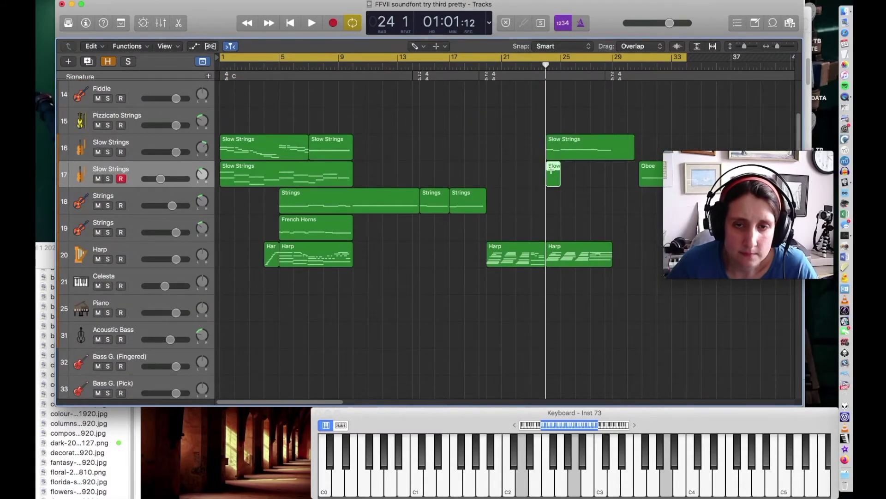
{"action": "key", "text": "super+v"}
{"action": "double_click", "coordinate": [537, 69]}
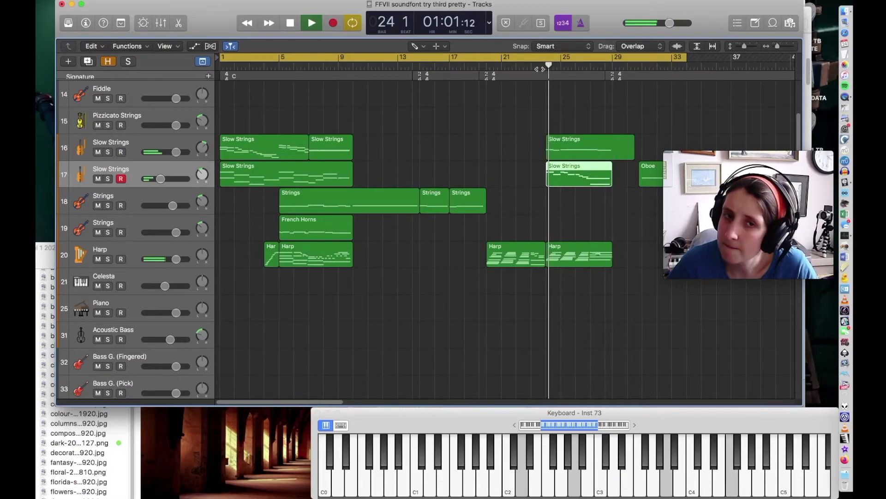
Step: Open both Slow Strings regions from bar 24 in the Piano Roll and set the short note near 26 3 to A3
{"action": "key", "text": "t"}
{"action": "key", "text": "t"}
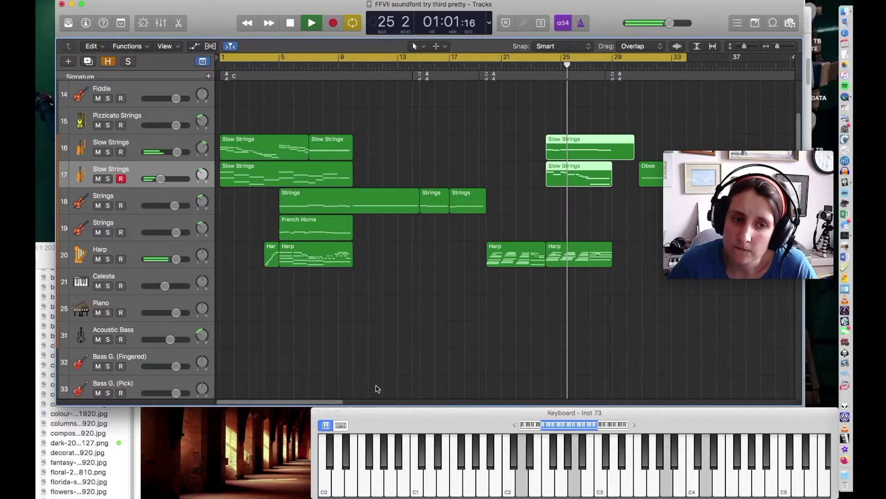
{"action": "scroll", "coordinate": [386, 142], "scroll_direction": "right", "scroll_amount": 8}
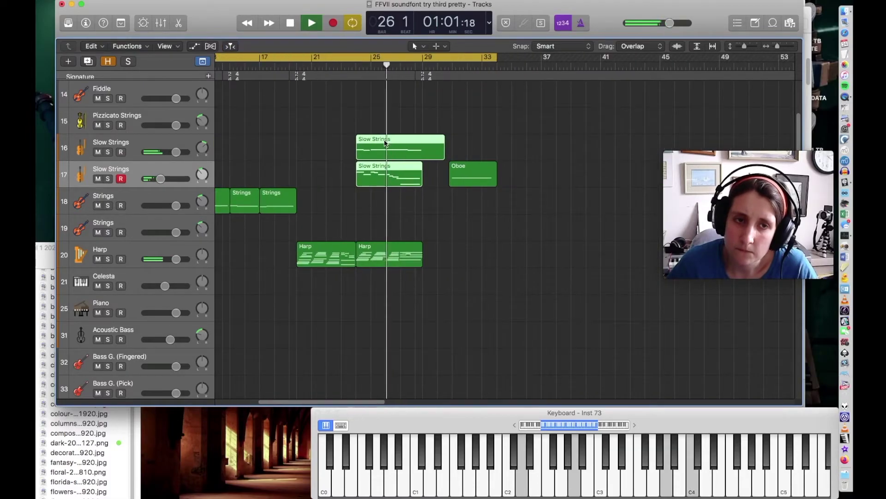
{"action": "double_click", "coordinate": [385, 142]}
{"action": "left_click", "coordinate": [491, 208]}
{"action": "left_click_drag", "start_coordinate": [452, 299], "coordinate": [448, 315]}
{"action": "left_click", "coordinate": [527, 314]}
{"action": "left_click_drag", "start_coordinate": [527, 314], "coordinate": [528, 311]}
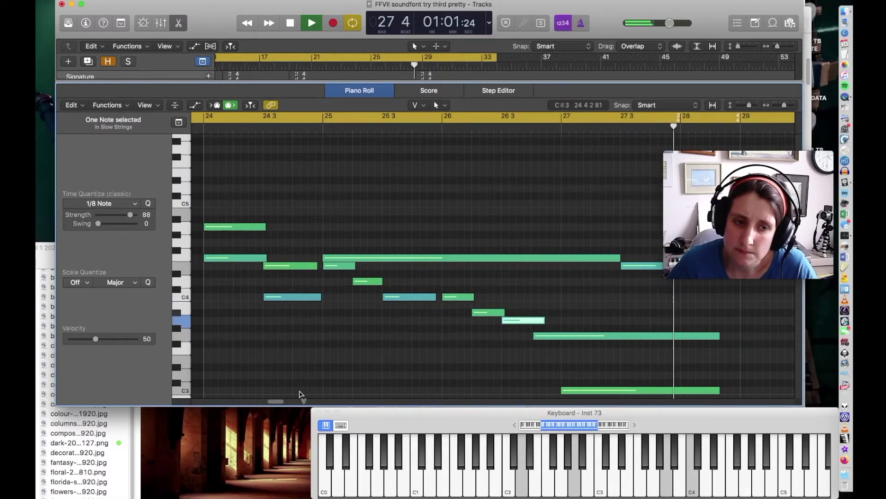
{"action": "key", "text": "p"}
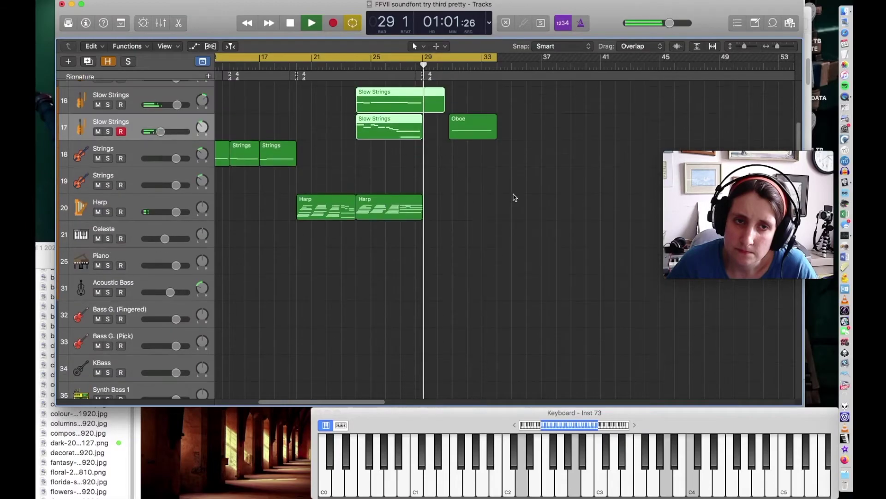
Step: Hide the track automation and play the whole arrangement from bar 1
{"action": "scroll", "coordinate": [515, 197], "scroll_direction": "up", "scroll_amount": 2}
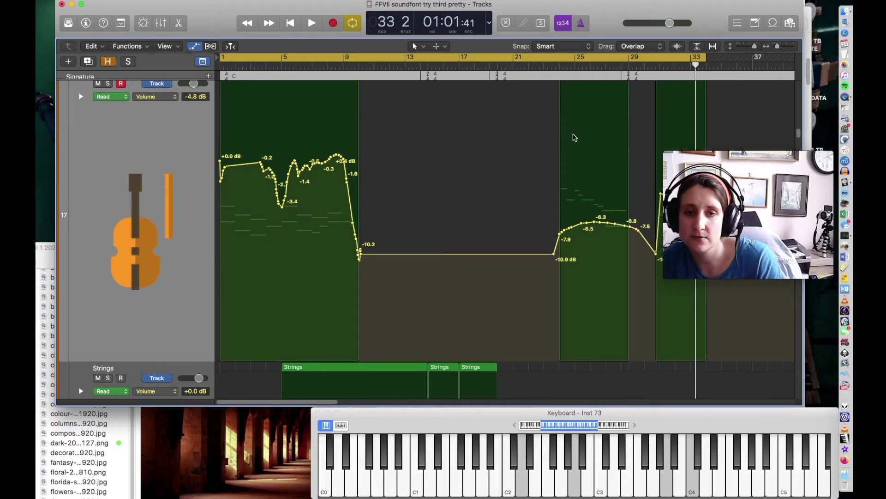
{"action": "key", "text": "a"}
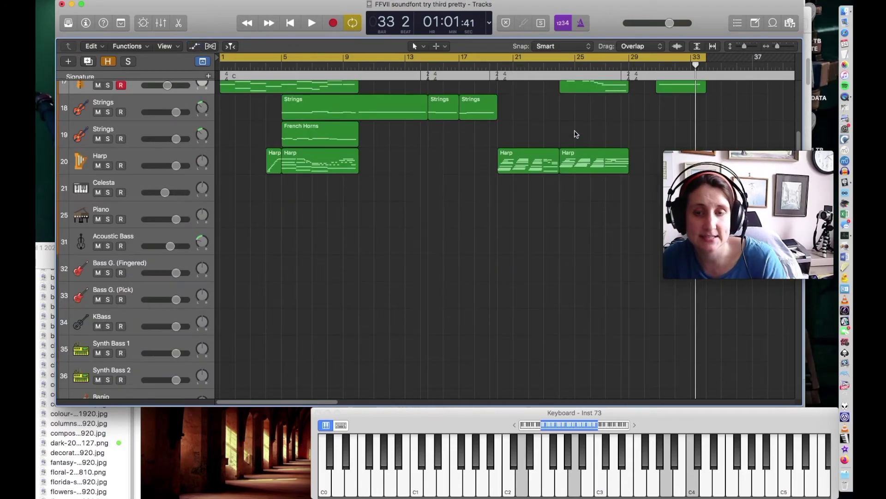
{"action": "scroll", "coordinate": [564, 229], "scroll_direction": "up", "scroll_amount": 10}
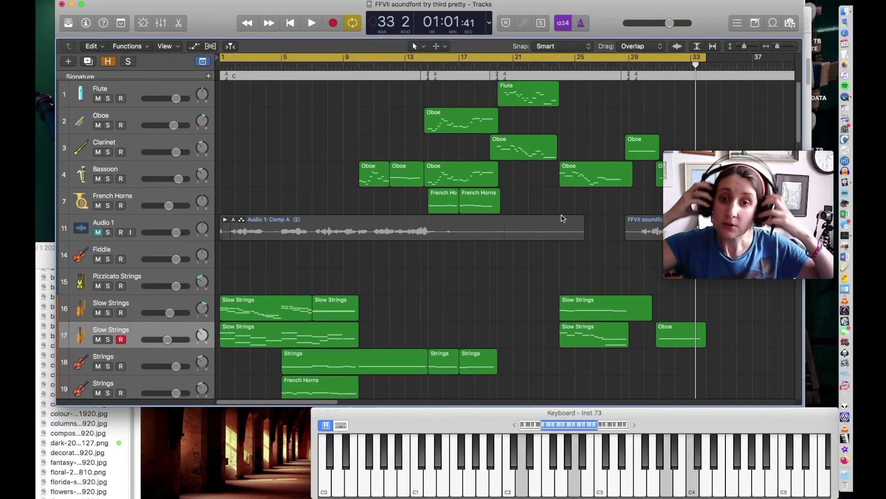
{"action": "key", "text": "Return"}
{"action": "key", "text": "space"}
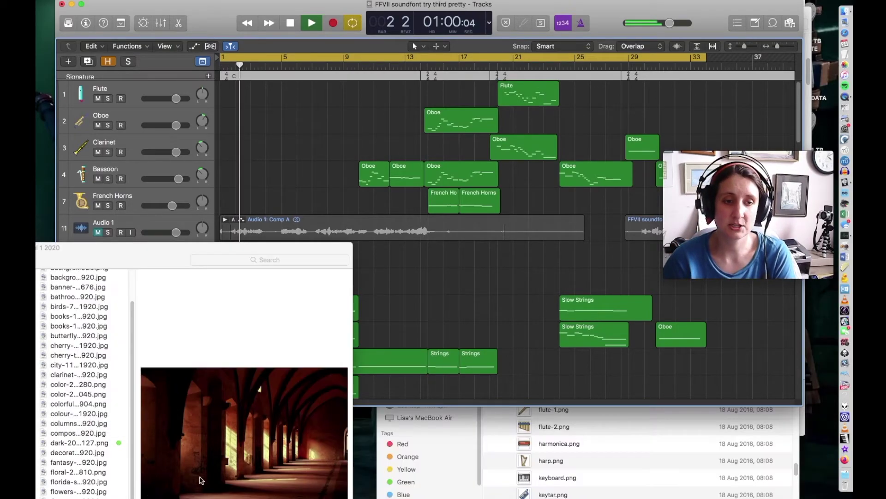
Step: Switch back from Finder to Logic Pro, shorten the Tracks window and shift the on-screen Keyboard window sideways
{"action": "key", "text": "super+Tab"}
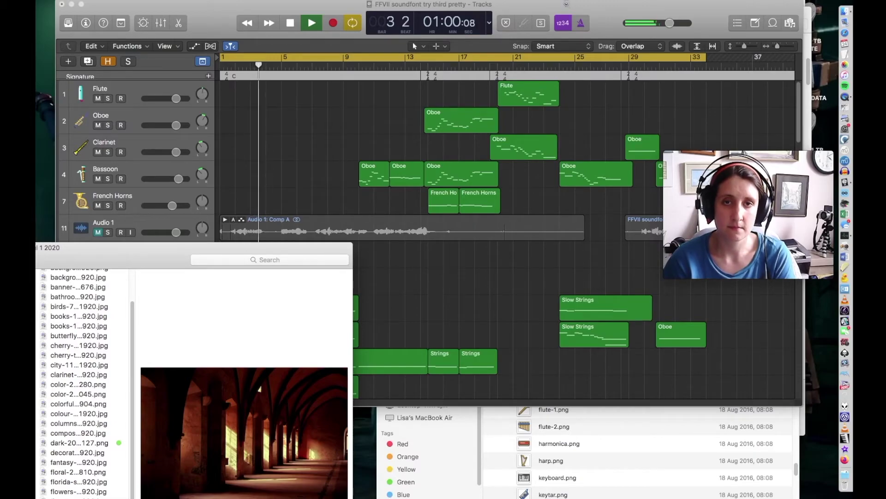
{"action": "key", "text": "super+Tab"}
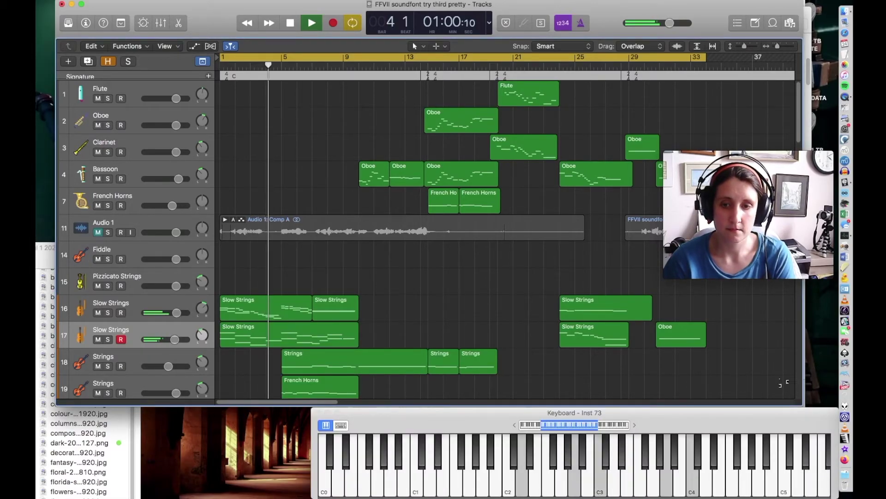
{"action": "left_click_drag", "start_coordinate": [803, 403], "coordinate": [808, 340]}
{"action": "left_click_drag", "start_coordinate": [413, 413], "coordinate": [446, 412]}
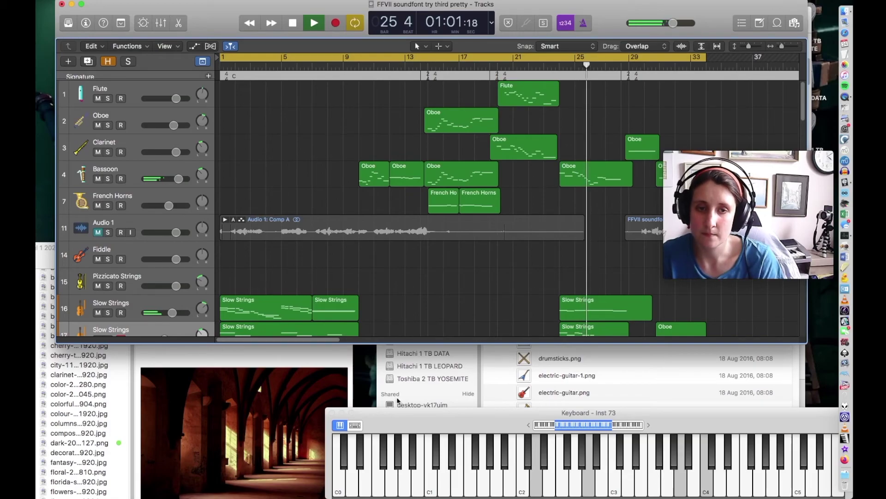
Step: Raise the Bassoon track's volume automation slightly for the section after bar 20
{"action": "left_click", "coordinate": [153, 168]}
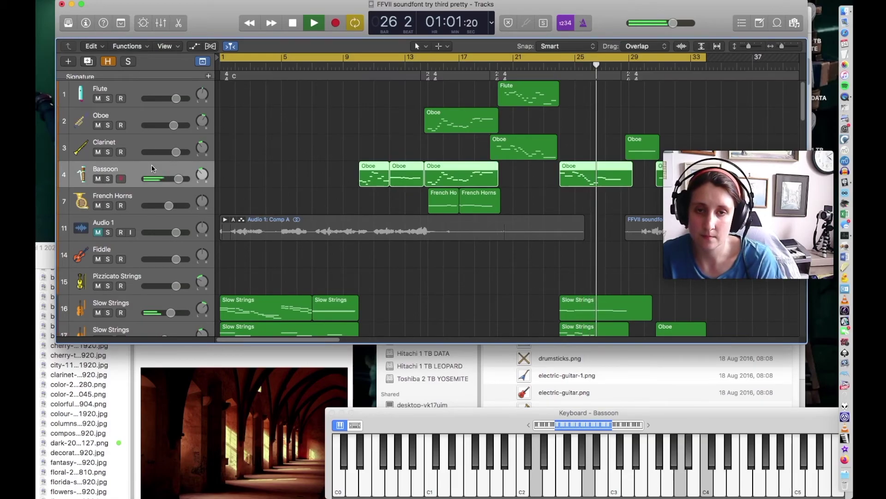
{"action": "left_click_drag", "start_coordinate": [181, 180], "coordinate": [181, 181]}
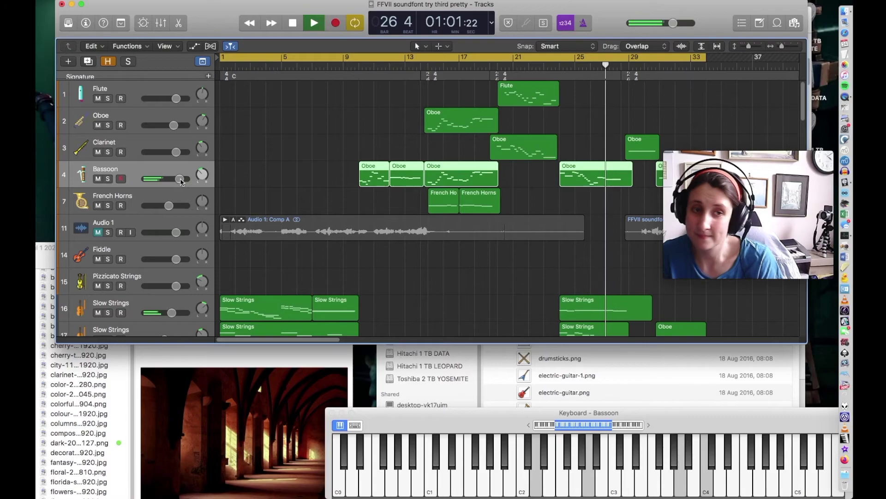
{"action": "key", "text": "a"}
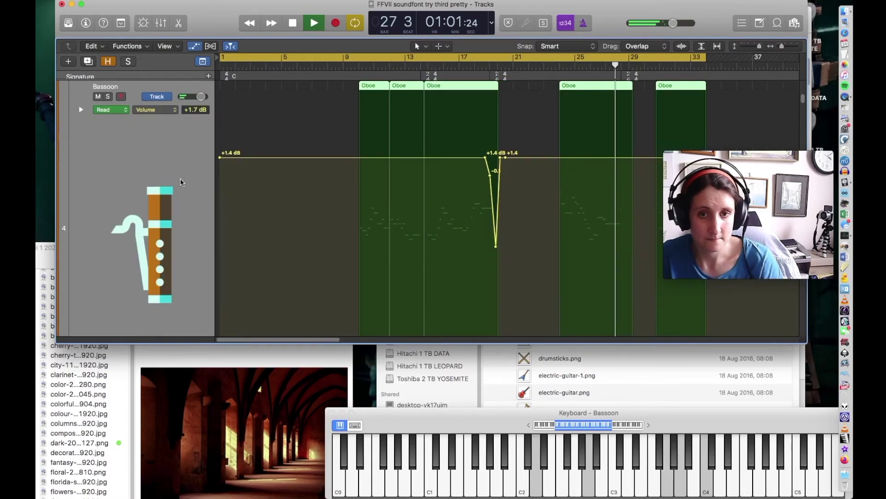
{"action": "left_click_drag", "start_coordinate": [553, 158], "coordinate": [553, 153]}
{"action": "key", "text": "a"}
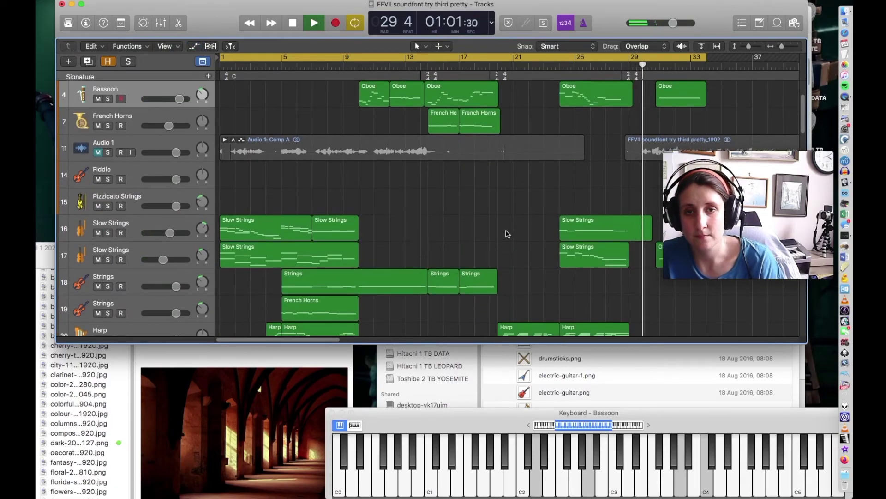
Step: Extend the Nylon Guitar region at bar 29 so that it ends at bar 31
{"action": "scroll", "coordinate": [507, 234], "scroll_direction": "up", "scroll_amount": 1}
{"action": "scroll", "coordinate": [507, 234], "scroll_direction": "up", "scroll_amount": 1}
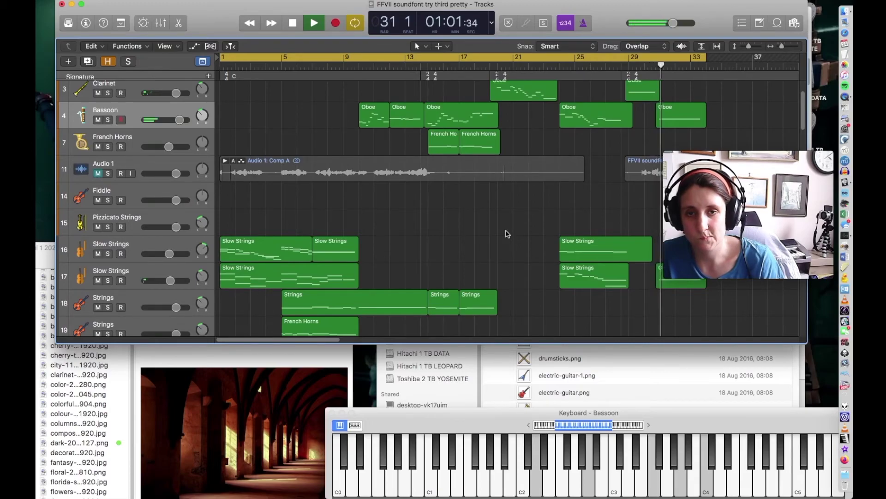
{"action": "scroll", "coordinate": [701, 313], "scroll_direction": "down", "scroll_amount": 10}
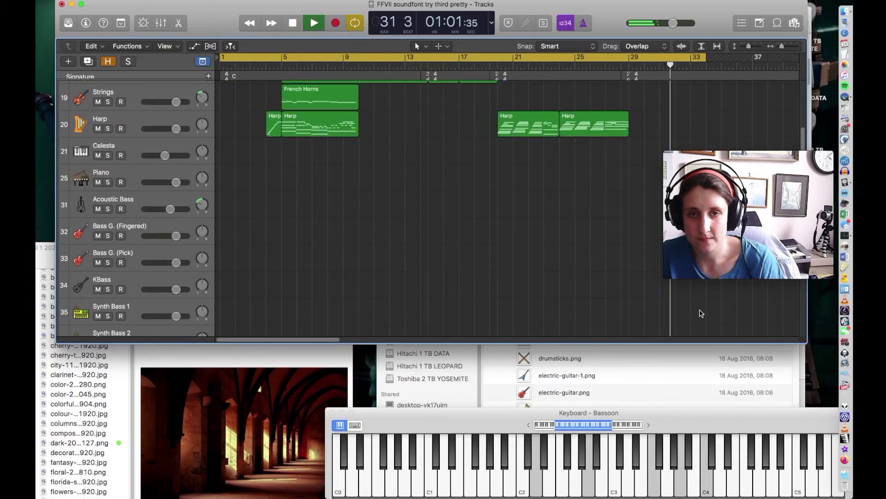
{"action": "scroll", "coordinate": [701, 313], "scroll_direction": "up", "scroll_amount": 1}
{"action": "scroll", "coordinate": [701, 313], "scroll_direction": "down", "scroll_amount": 10}
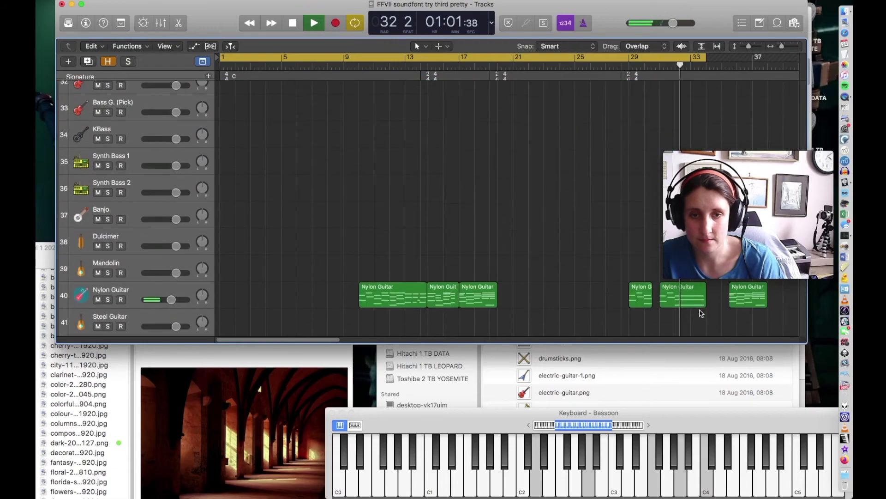
{"action": "scroll", "coordinate": [700, 314], "scroll_direction": "down", "scroll_amount": 3}
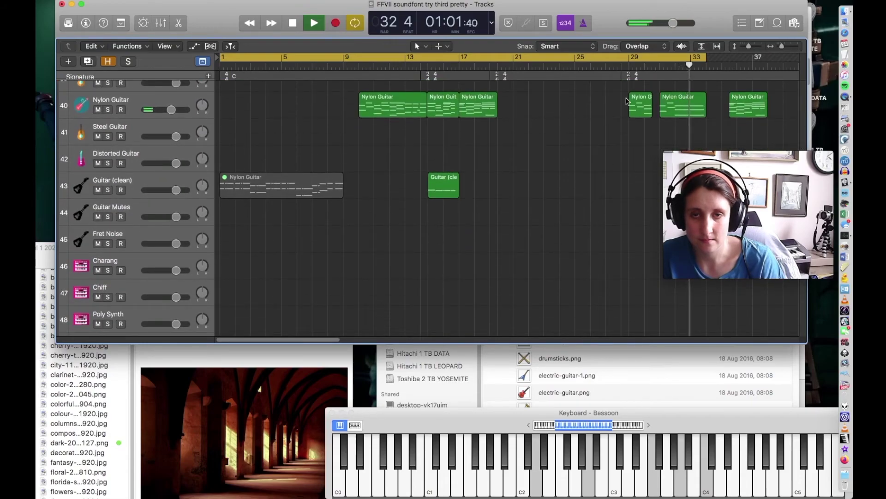
{"action": "left_click_drag", "start_coordinate": [649, 115], "coordinate": [655, 115]}
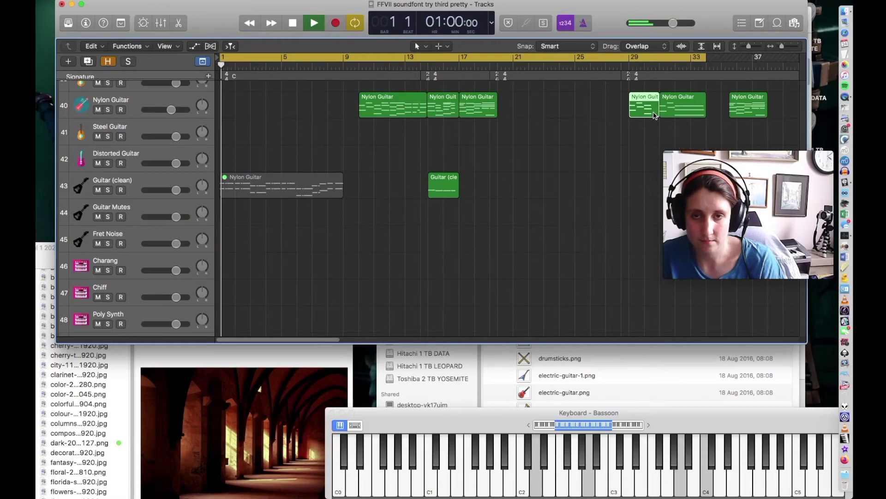
Step: Lengthen the three-note chord at bar 30 of the extended Nylon Guitar region to nearly bar 31
{"action": "double_click", "coordinate": [655, 115]}
{"action": "left_click_drag", "start_coordinate": [376, 186], "coordinate": [422, 306]}
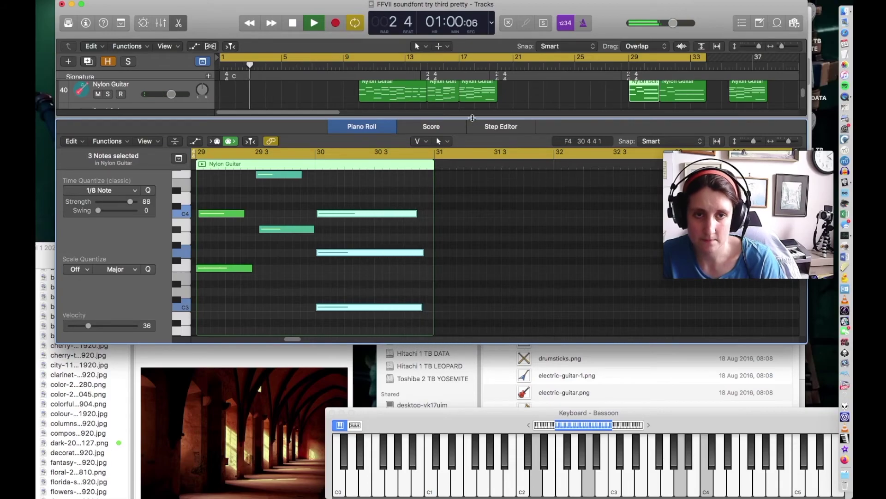
{"action": "key", "text": "e"}
Step: Lower the Harp track's volume automation to -1.6 dB at the start of bar 4, rising back by bar 5
{"action": "scroll", "coordinate": [565, 165], "scroll_direction": "up", "scroll_amount": 15}
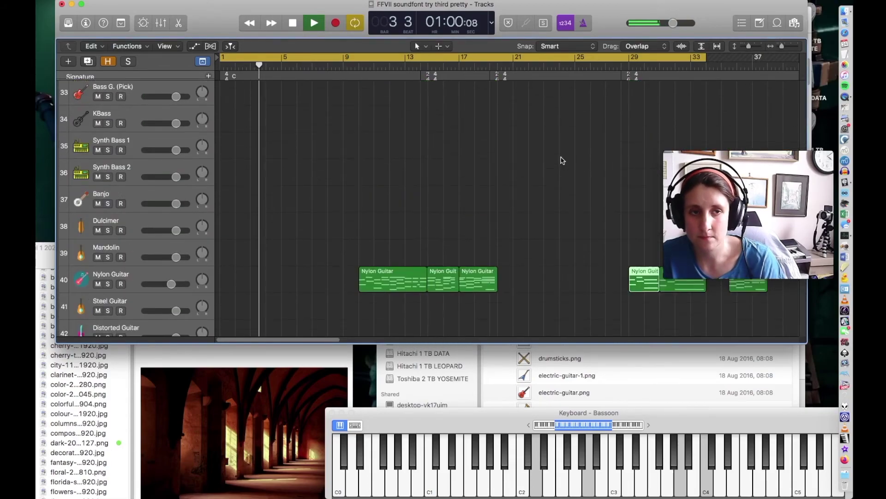
{"action": "scroll", "coordinate": [558, 156], "scroll_direction": "up", "scroll_amount": 2}
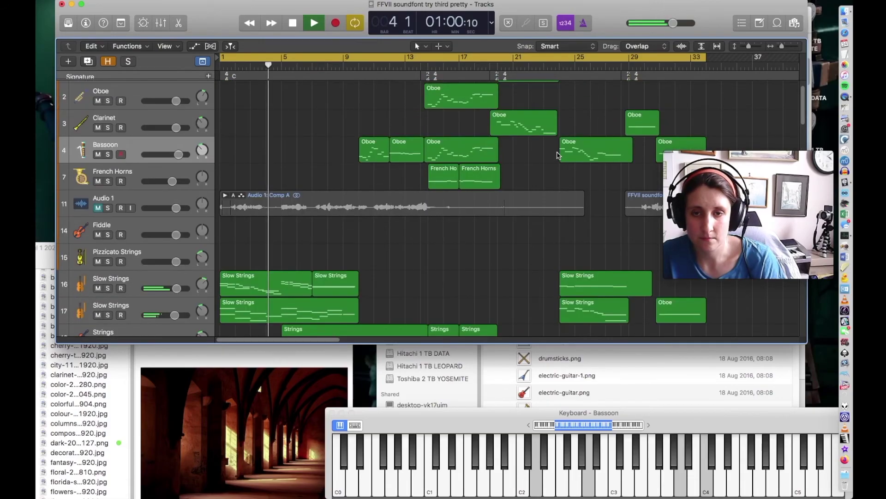
{"action": "scroll", "coordinate": [347, 260], "scroll_direction": "down", "scroll_amount": 10}
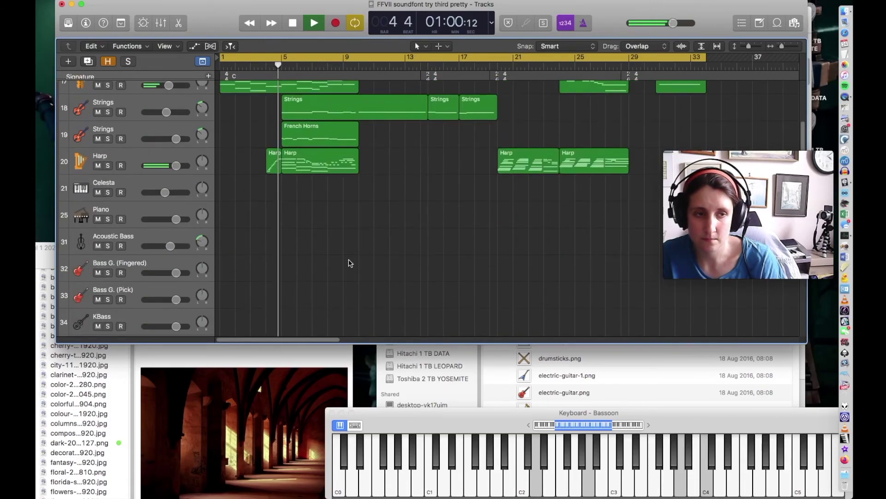
{"action": "left_click", "coordinate": [190, 152]}
{"action": "key", "text": "a"}
{"action": "key", "text": "z"}
{"action": "left_click_drag", "start_coordinate": [266, 173], "coordinate": [266, 191]}
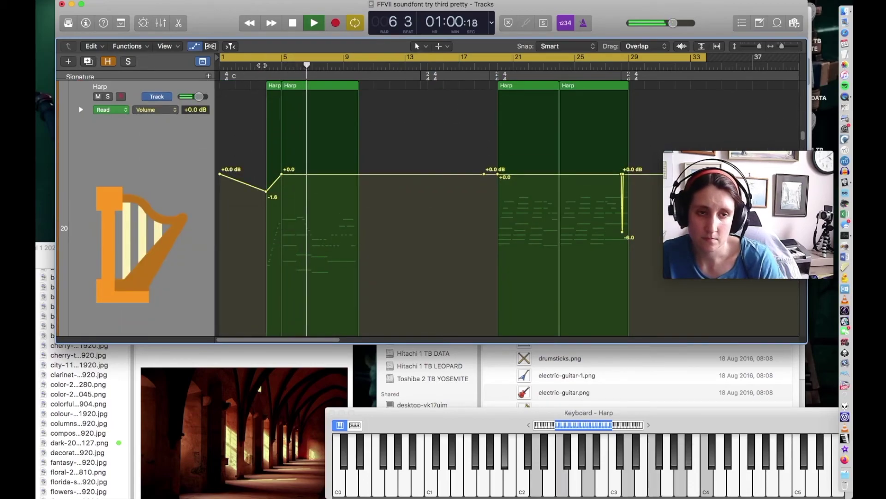
Step: Replay from bar 4 and lower the Harp volume automation to -0.3 dB from bar 5 until just before the bar 20 region
{"action": "left_click", "coordinate": [262, 65]}
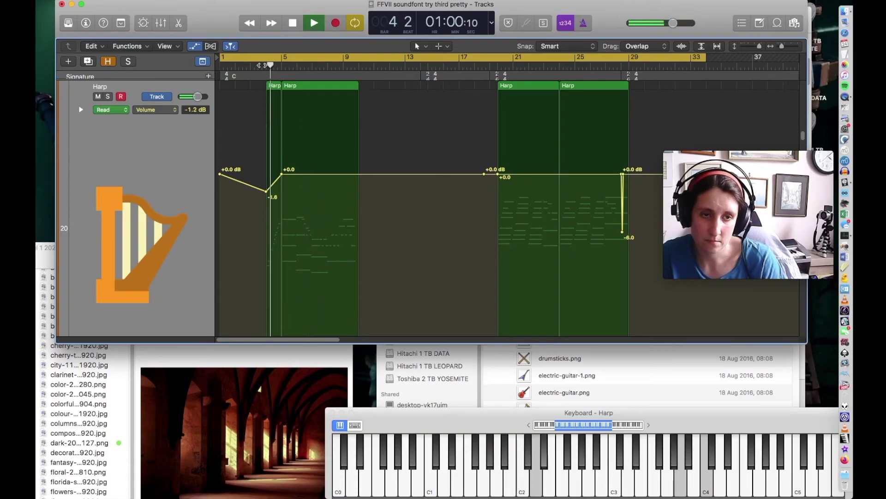
{"action": "mouse_move", "coordinate": [285, 175]}
{"action": "left_mouse_down"}
{"action": "mouse_move", "coordinate": [292, 182]}
{"action": "mouse_move", "coordinate": [283, 180]}
{"action": "left_mouse_up"}
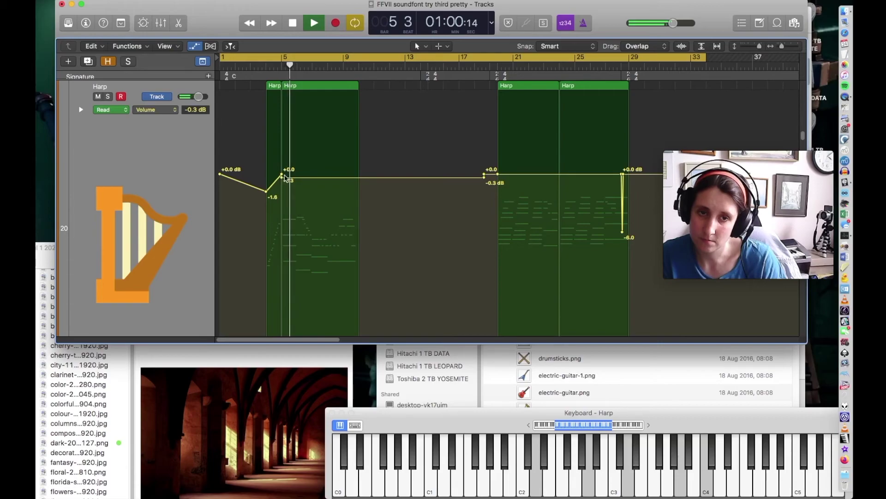
{"action": "key", "text": "a"}
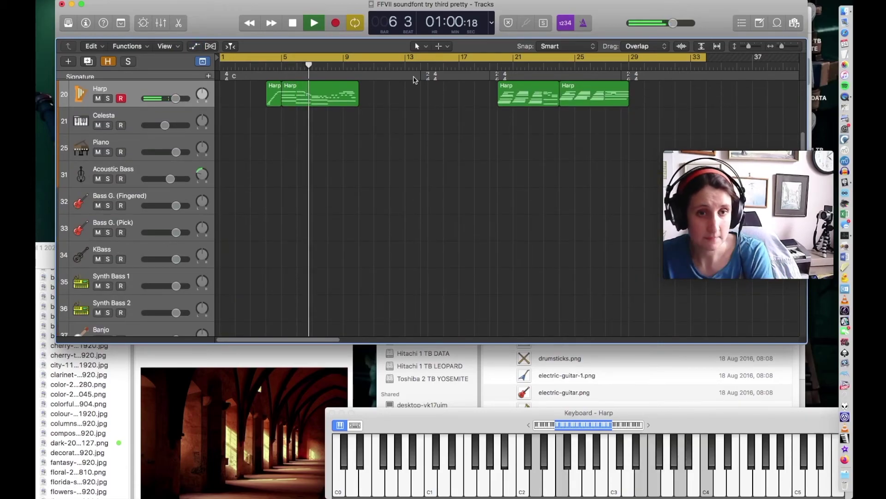
Step: Fade the master volume down to its minimum during playback and stop at bar 10
{"action": "scroll", "coordinate": [467, 200], "scroll_direction": "up", "scroll_amount": 5}
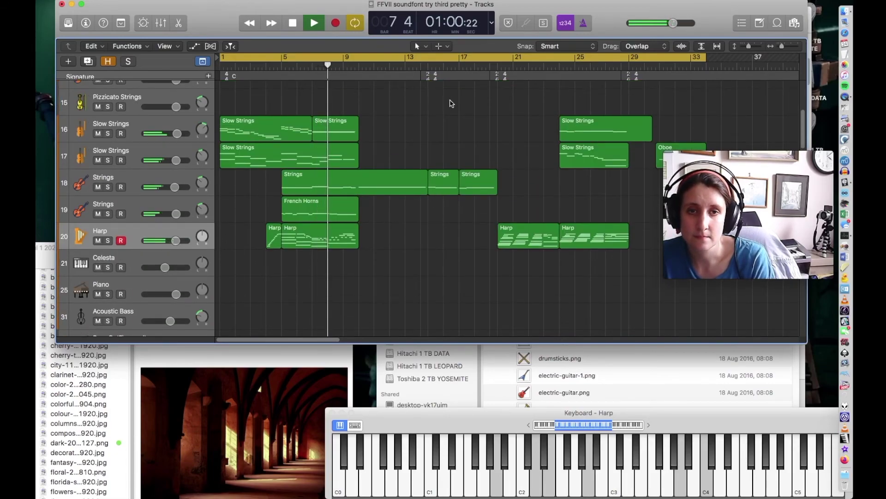
{"action": "left_click_drag", "start_coordinate": [673, 23], "coordinate": [613, 45]}
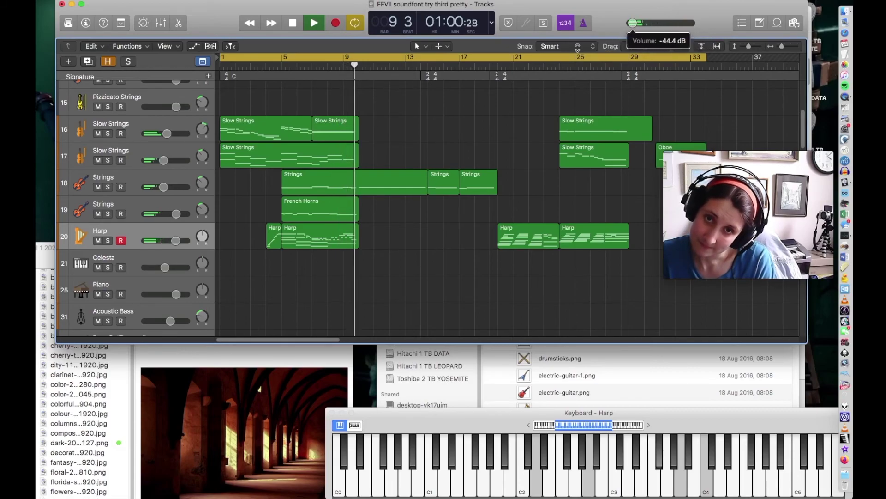
{"action": "left_click_drag", "start_coordinate": [544, 49], "coordinate": [544, 51]}
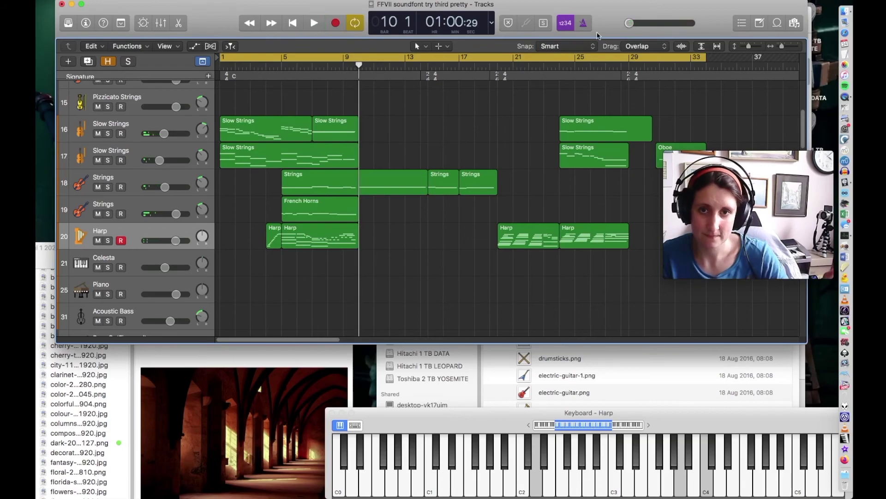